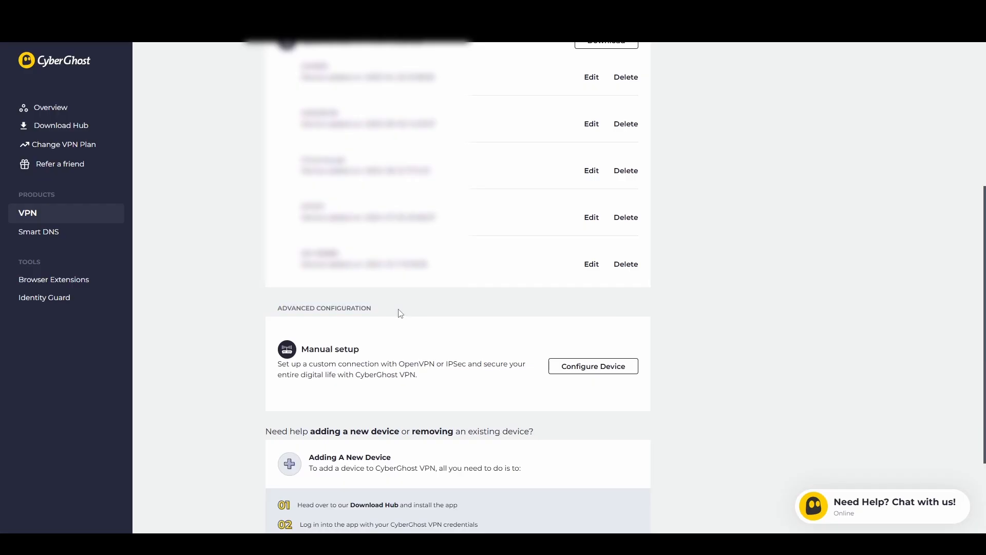
# - Start configuring a device under Manual setup and select Open VPN as the protocol
pyautogui.moveTo(302, 348); pyautogui.dragTo(370, 352)
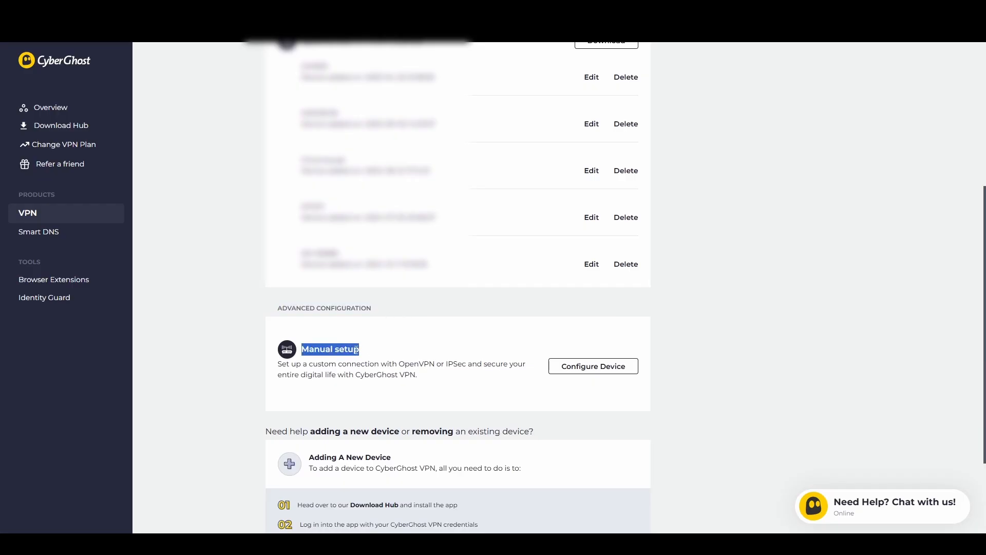
pyautogui.click(615, 373)
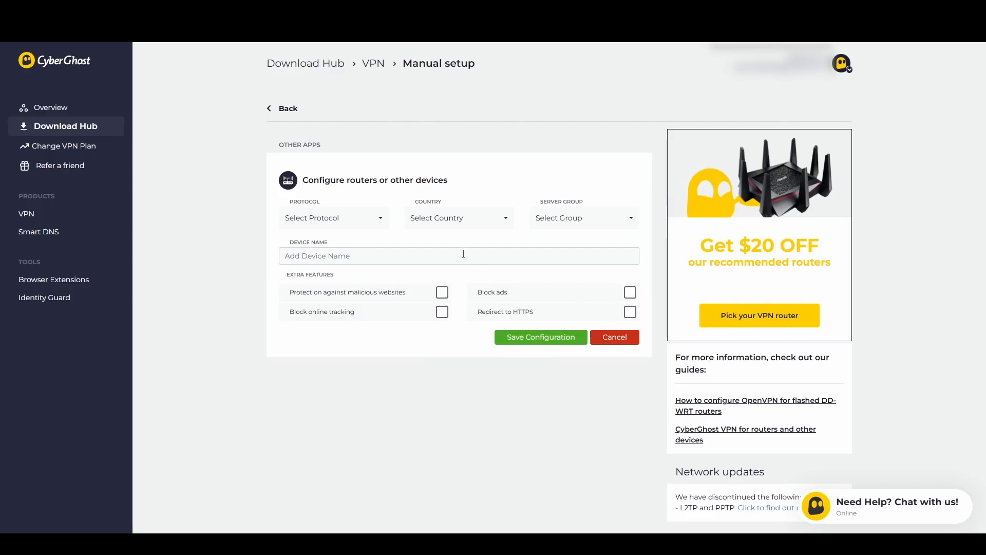
pyautogui.click(377, 219)
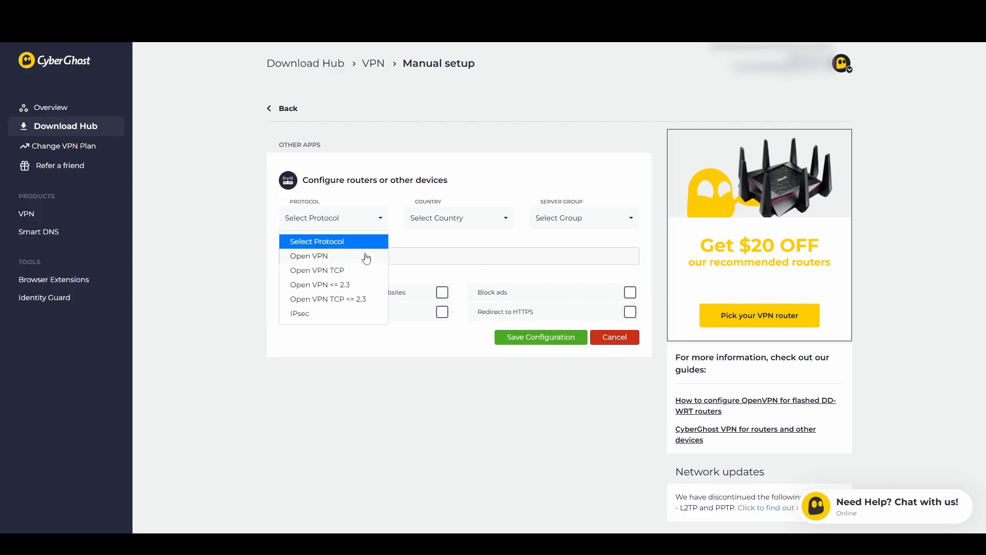
pyautogui.click(345, 256)
# - Set the country to Switzerland and the server group to Premium Servers - OpenVPN via UDP, keeping Open VPN as the protocol
pyautogui.click(477, 220)
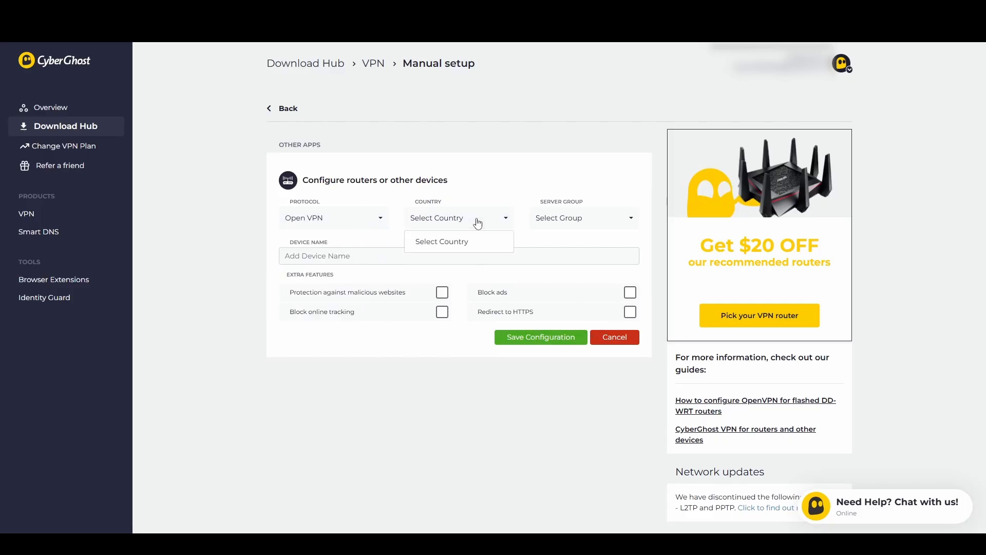
pyautogui.write('sw')
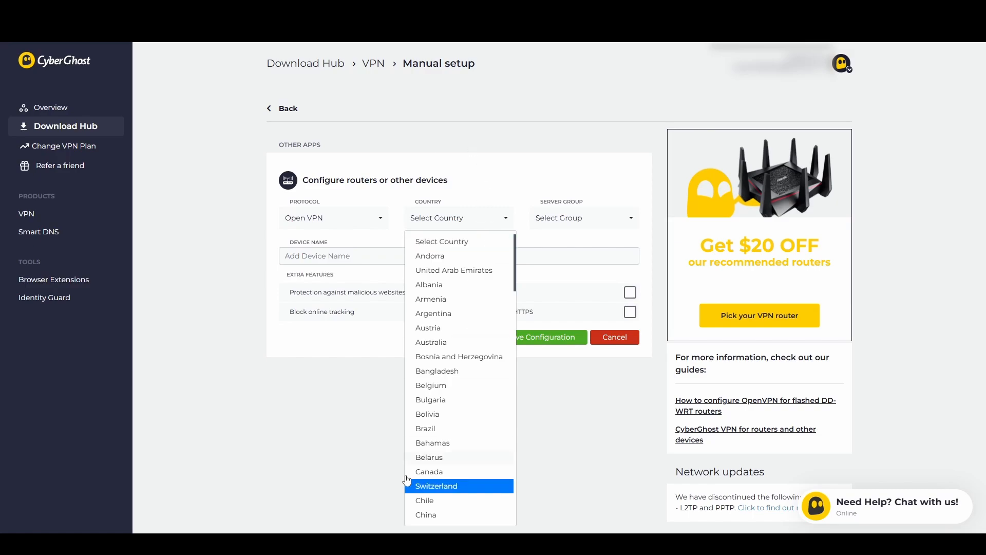
pyautogui.click(455, 487)
pyautogui.click(587, 217)
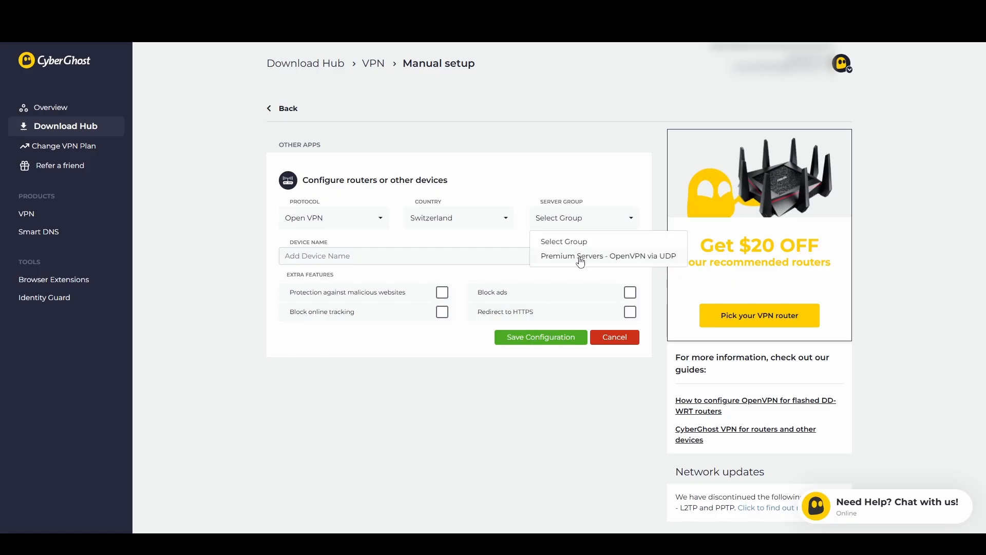
pyautogui.click(566, 263)
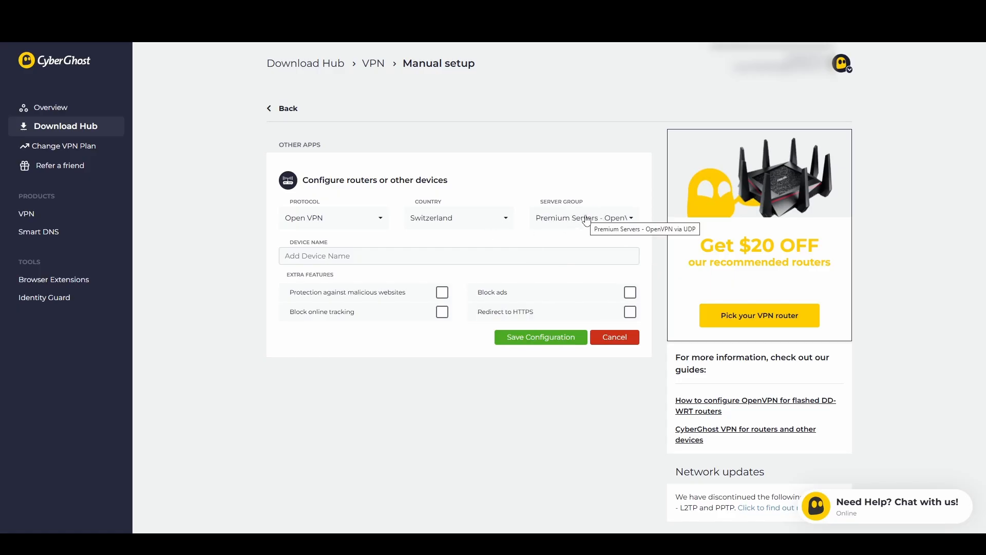
pyautogui.click(358, 223)
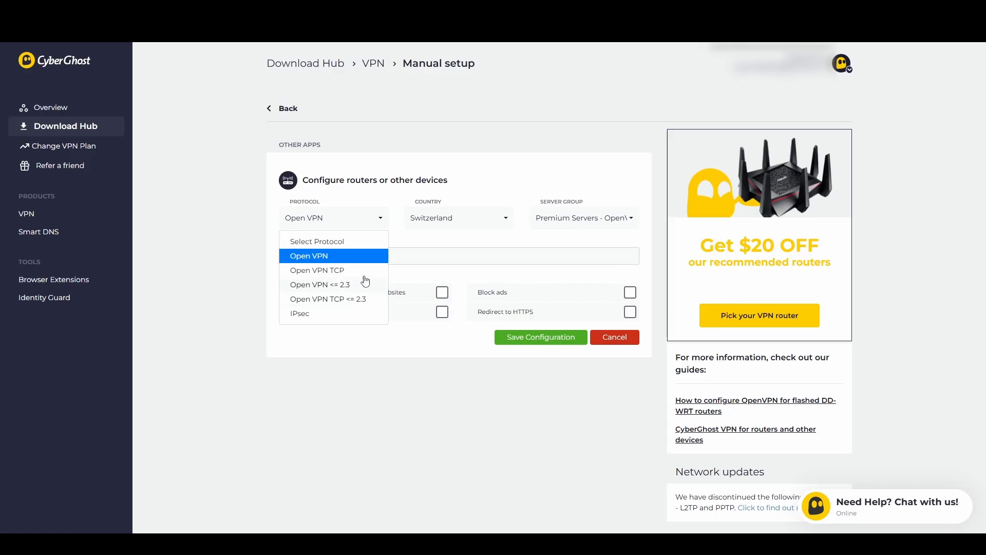
pyautogui.click(383, 220)
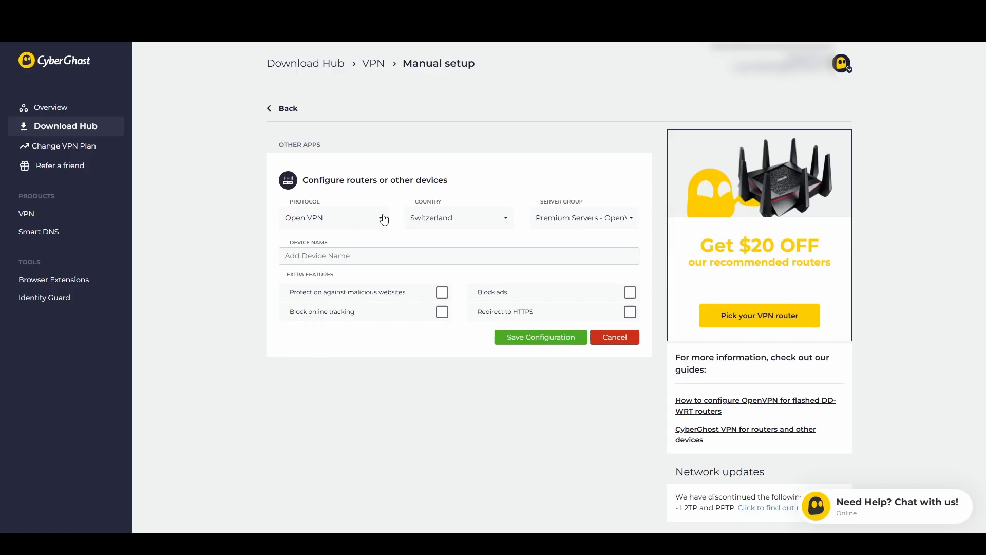
# - Name the device "Unraid openvpn" and leave the Block ads feature disabled
pyautogui.click(329, 260)
pyautogui.write('Unraid openvpn')
pyautogui.click(525, 343)
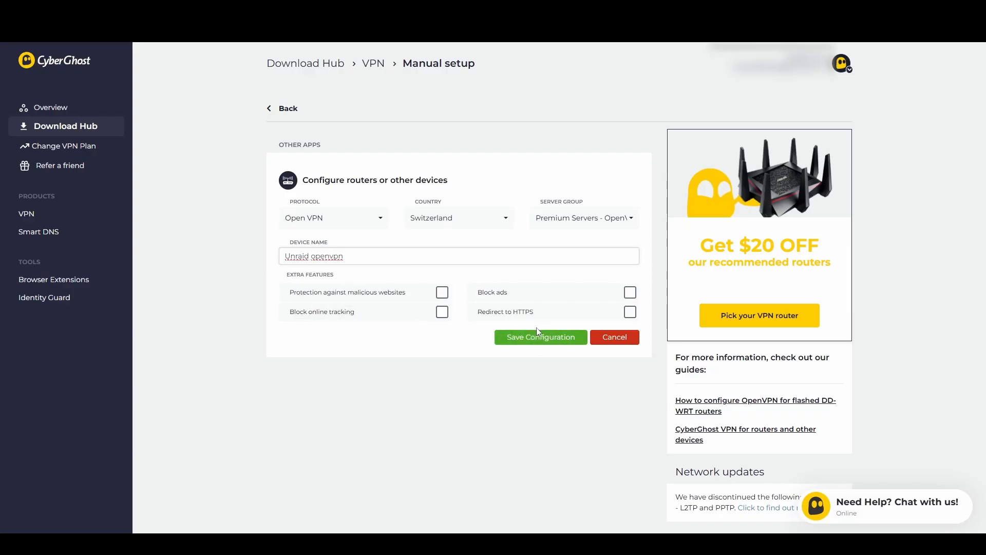
pyautogui.click(631, 294)
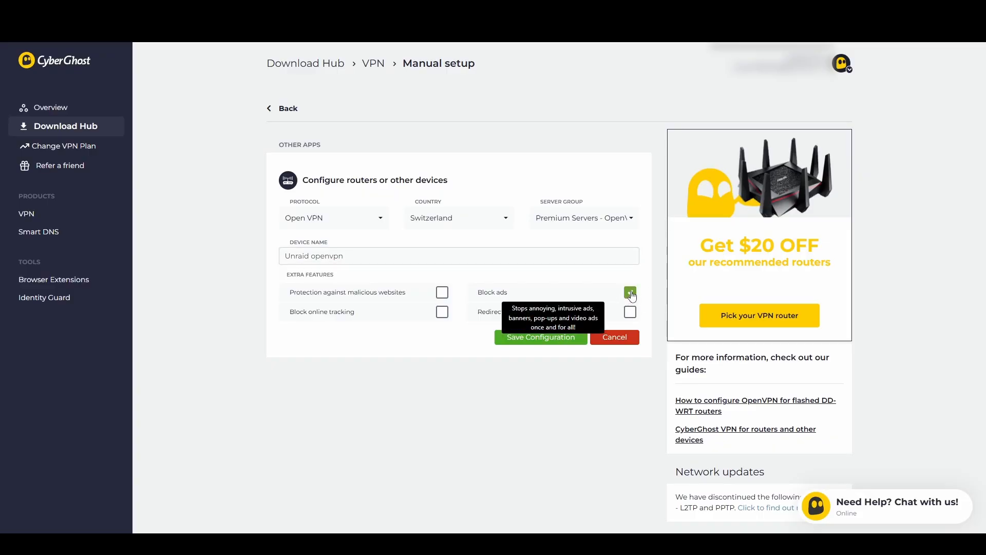
pyautogui.click(630, 294)
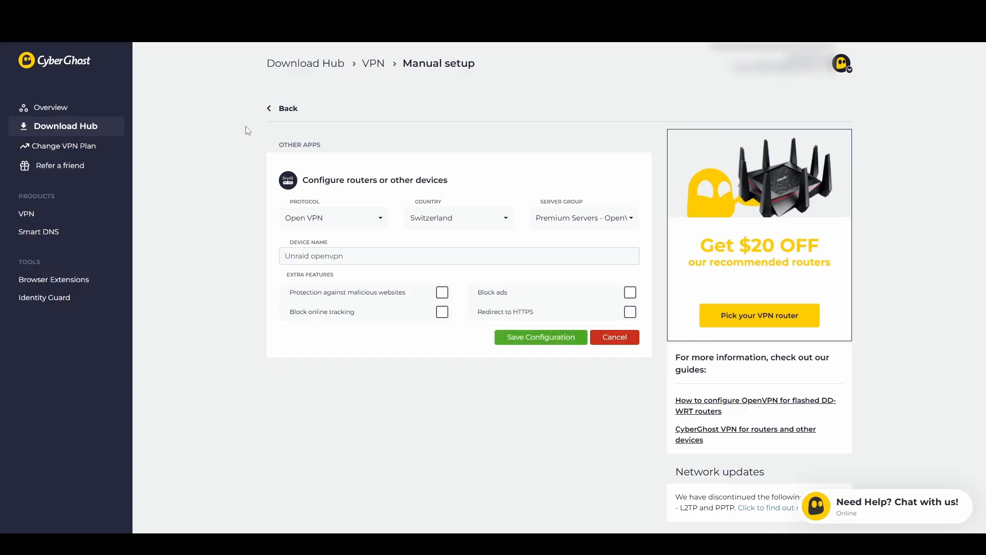
# - Return to the managed devices list and view the existing unraid entry under Routers or other devices
pyautogui.click(272, 113)
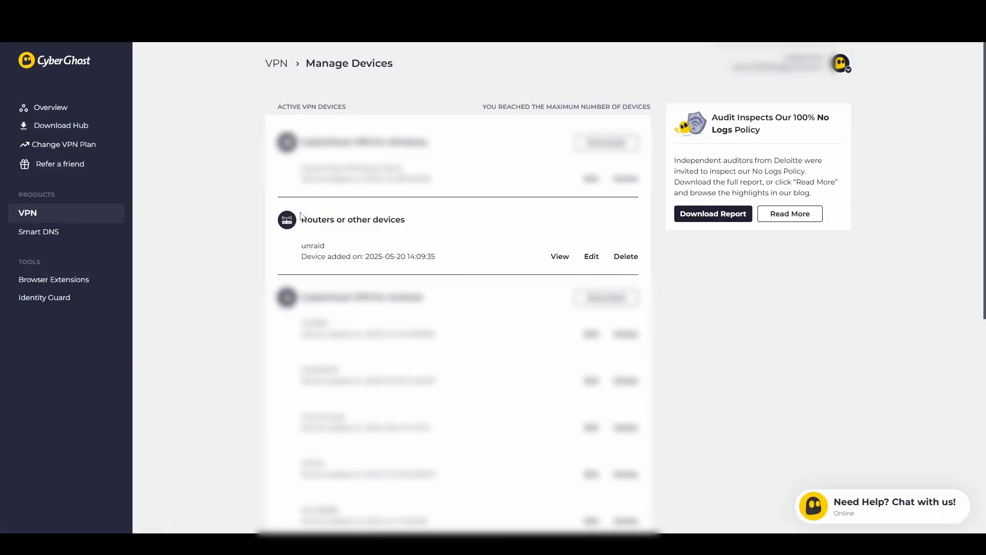
pyautogui.moveTo(419, 224); pyautogui.dragTo(300, 219)
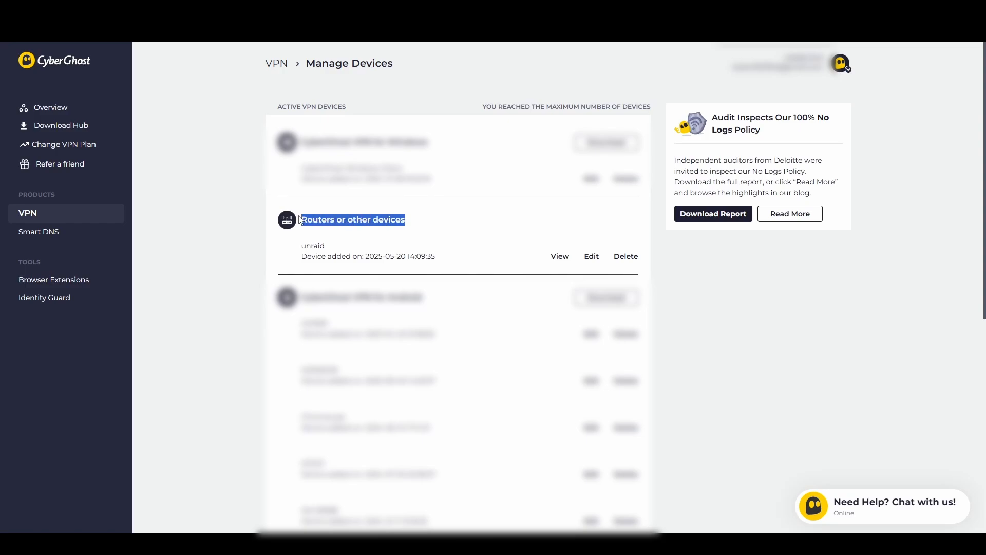
pyautogui.click(399, 224)
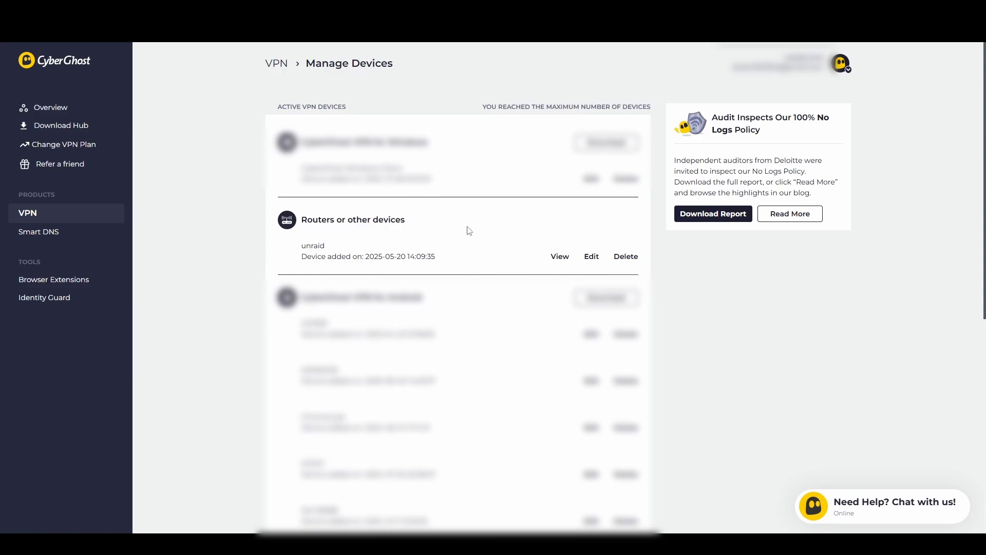
pyautogui.moveTo(296, 247); pyautogui.dragTo(364, 247)
pyautogui.click(380, 247)
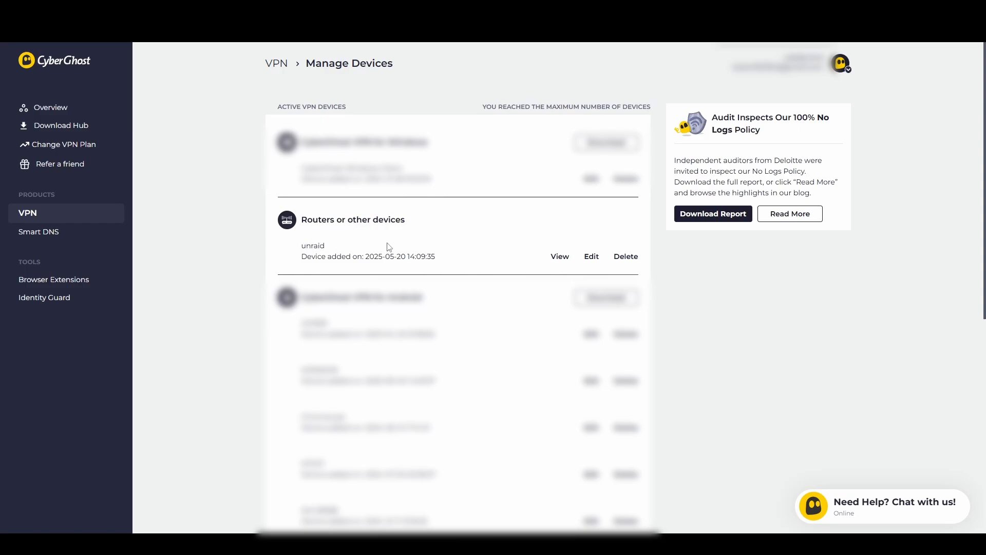
pyautogui.click(558, 257)
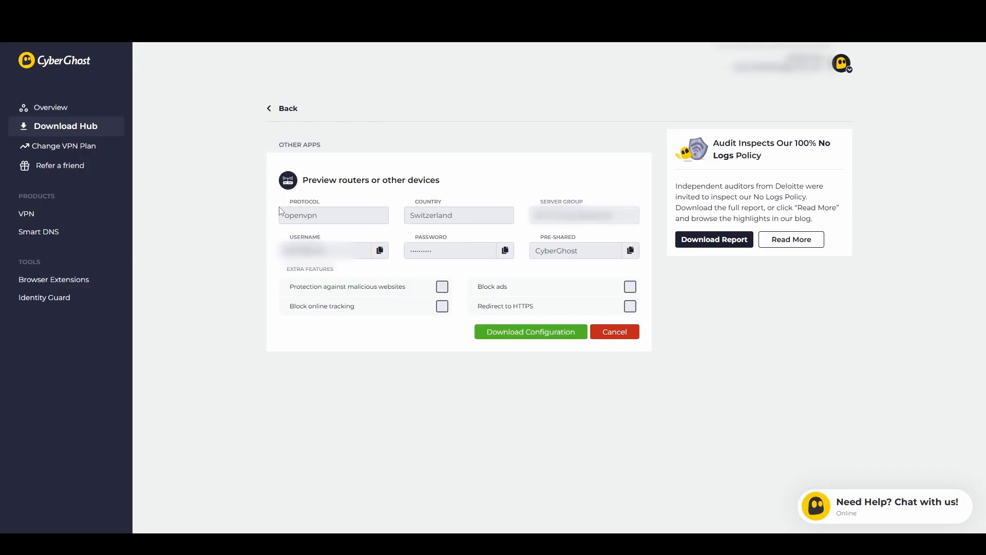
# - Examine the unraid device's protocol, country, server group, username and password fields
pyautogui.moveTo(285, 211); pyautogui.dragTo(664, 215)
pyautogui.click(566, 229)
pyautogui.moveTo(280, 239); pyautogui.dragTo(339, 240)
pyautogui.moveTo(409, 238); pyautogui.dragTo(480, 235)
pyautogui.click(481, 234)
pyautogui.moveTo(282, 253); pyautogui.dragTo(349, 250)
pyautogui.moveTo(411, 254); pyautogui.dragTo(469, 252)
pyautogui.click(531, 257)
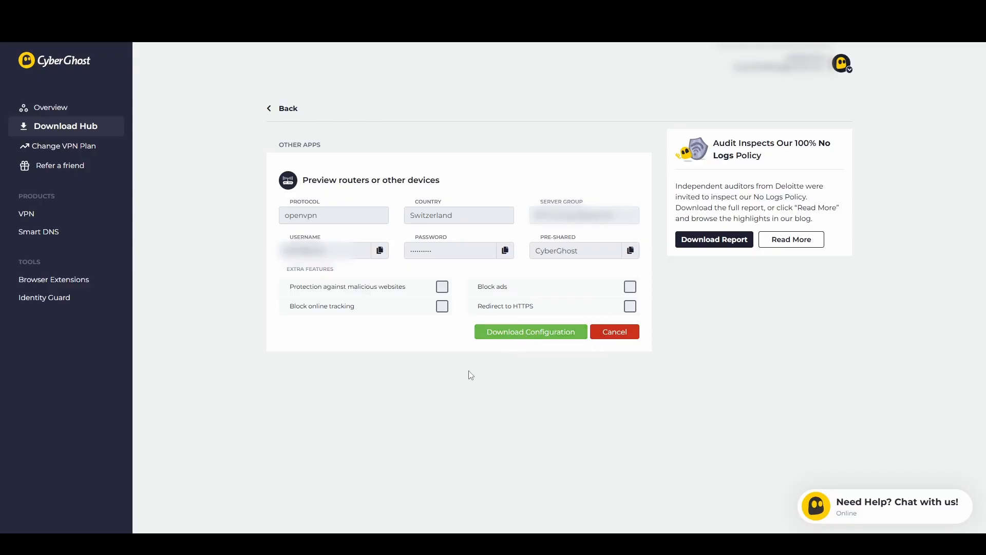
# - Download the unraid device's configuration and extract unraid_openvpn.zip within the Downloads folder "unraid openvpn"
pyautogui.click(517, 336)
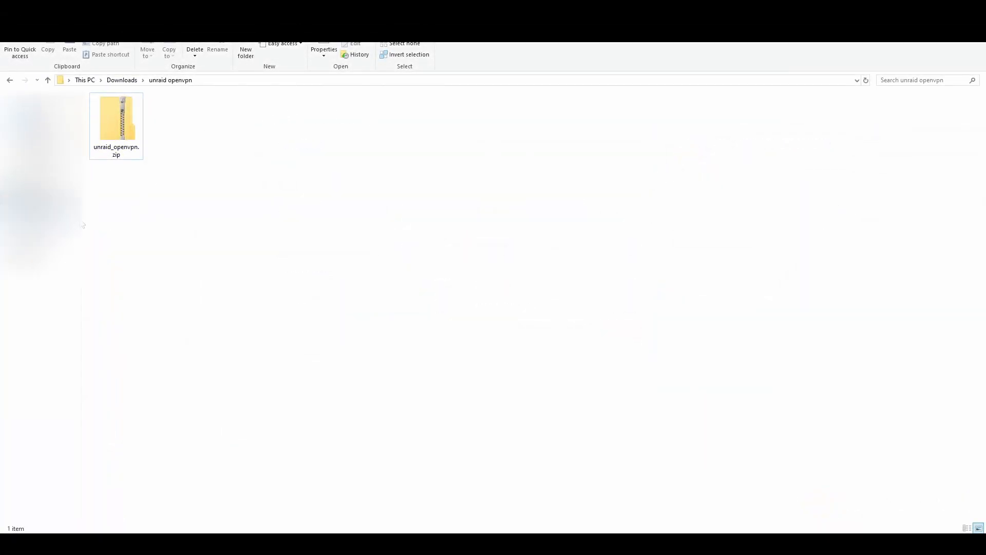
pyautogui.click(127, 131)
pyautogui.rightClick(128, 132)
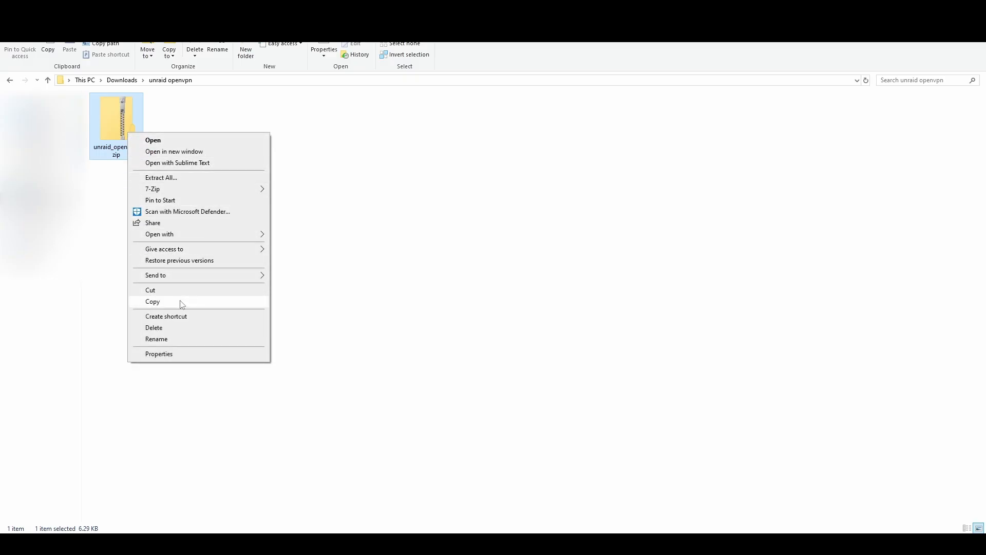
pyautogui.click(186, 178)
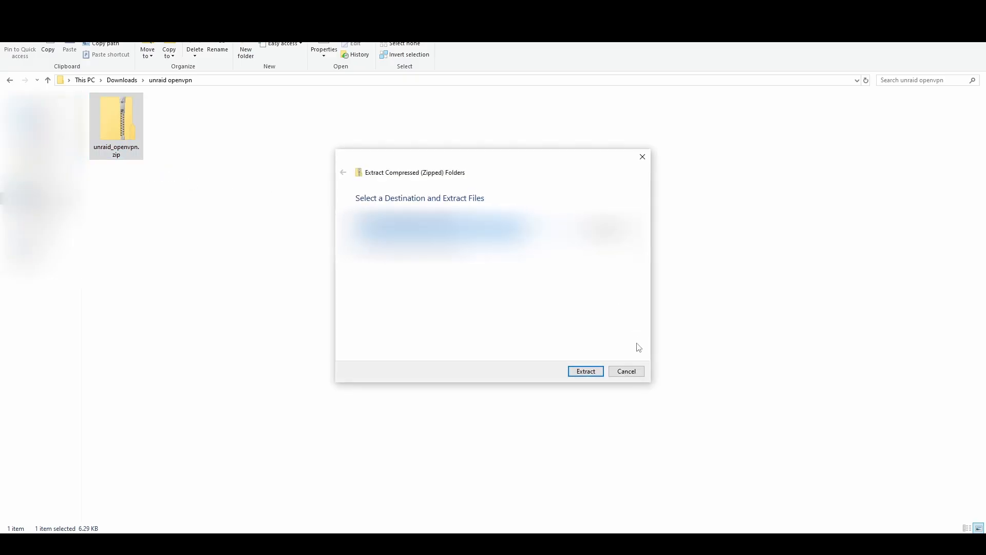
pyautogui.click(585, 372)
pyautogui.click(172, 170)
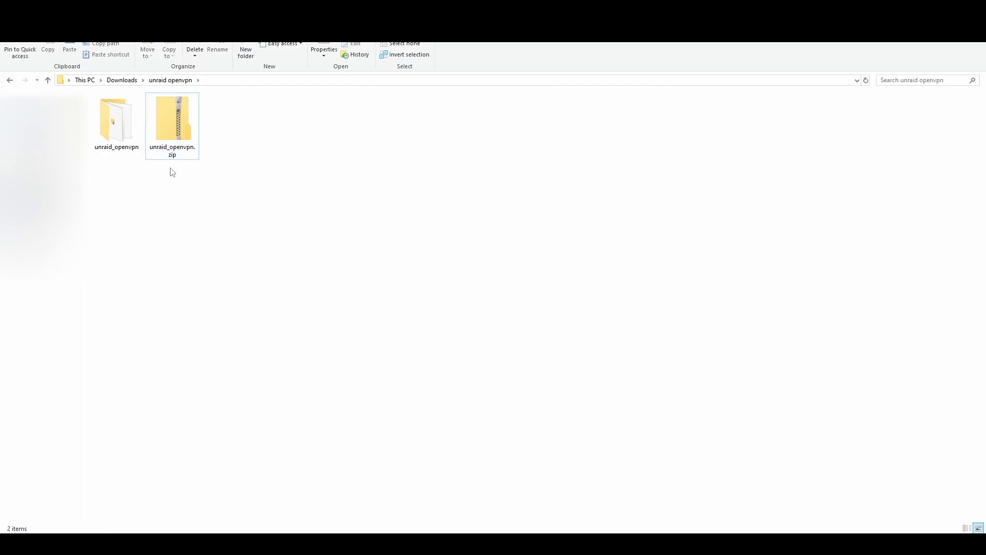
# - Open the extracted unraid_openvpn folder and display its files as large thumbnails
pyautogui.click(127, 144)
pyautogui.doubleClick(127, 144)
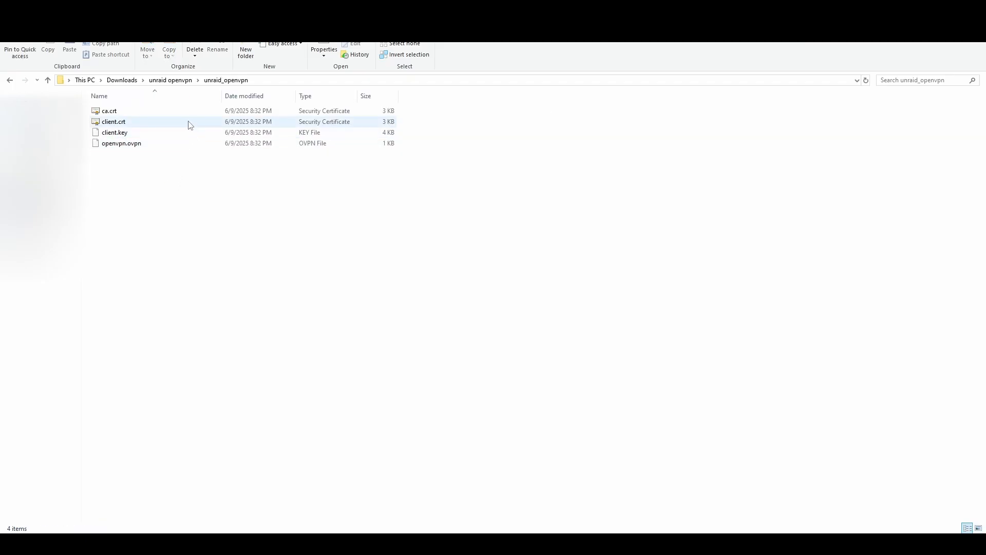
pyautogui.click(176, 81)
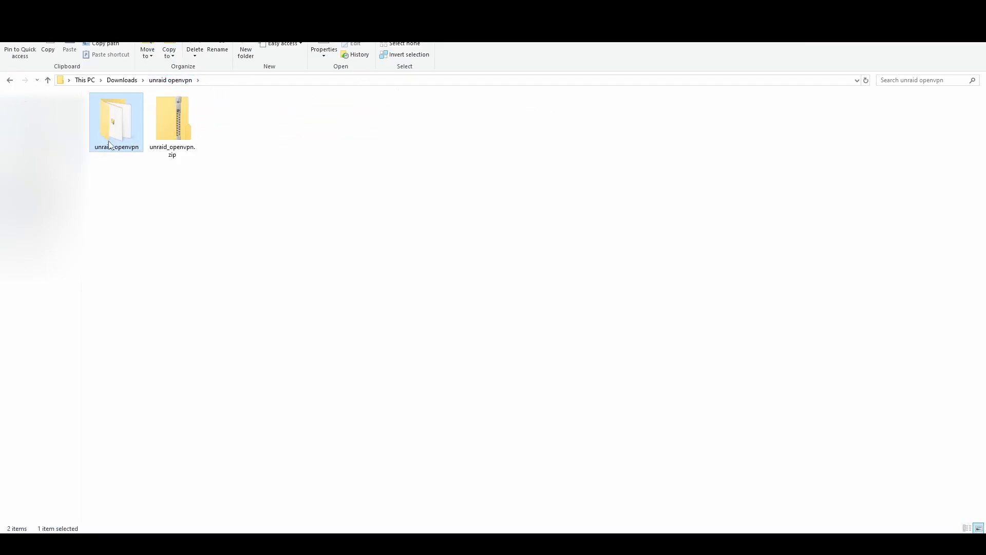
pyautogui.doubleClick(116, 140)
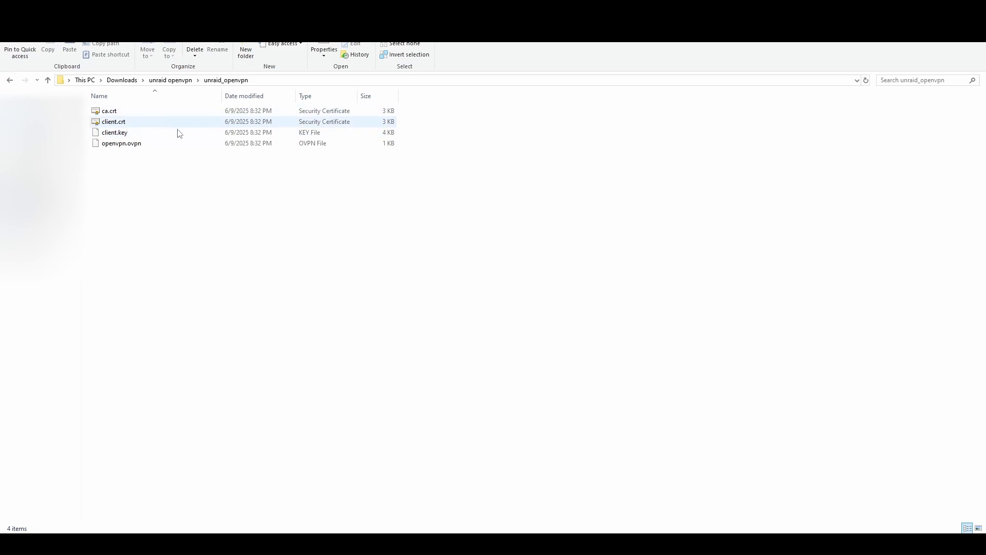
pyautogui.click(978, 528)
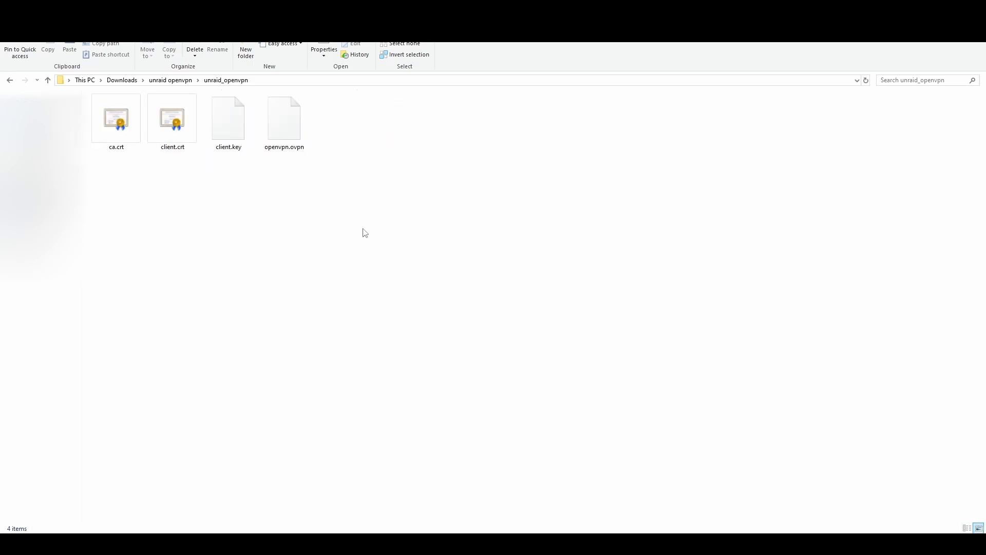
# - Examine the extracted certificate, key and OpenVPN files: ca.crt, client.crt, client.key and openvpn.ovpn
pyautogui.click(110, 142)
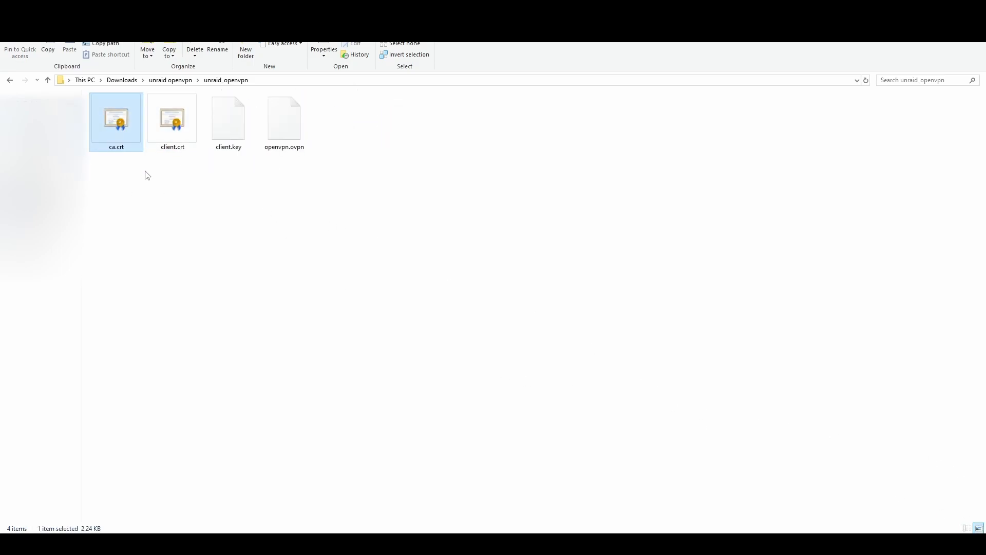
pyautogui.moveTo(147, 176); pyautogui.dragTo(317, 130)
pyautogui.click(310, 176)
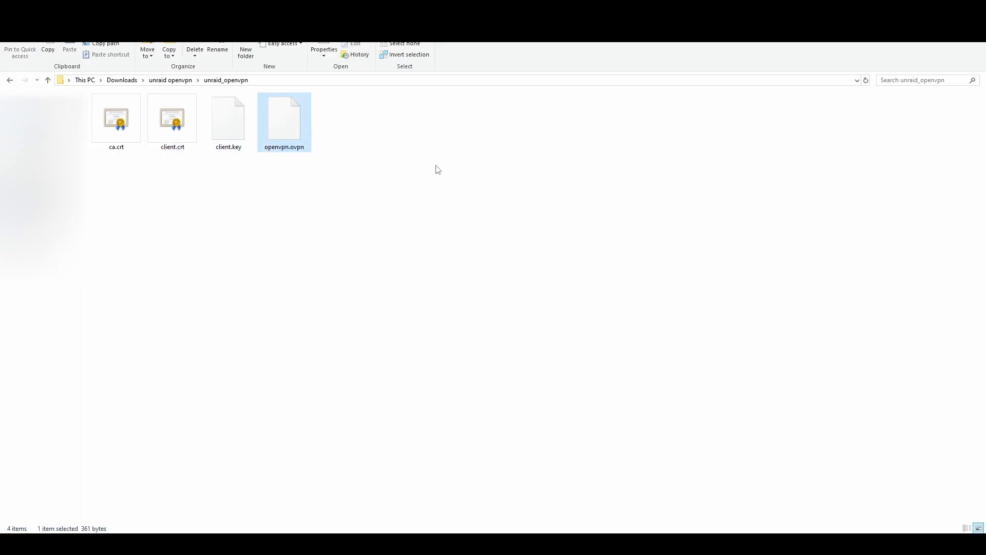
pyautogui.click(335, 152)
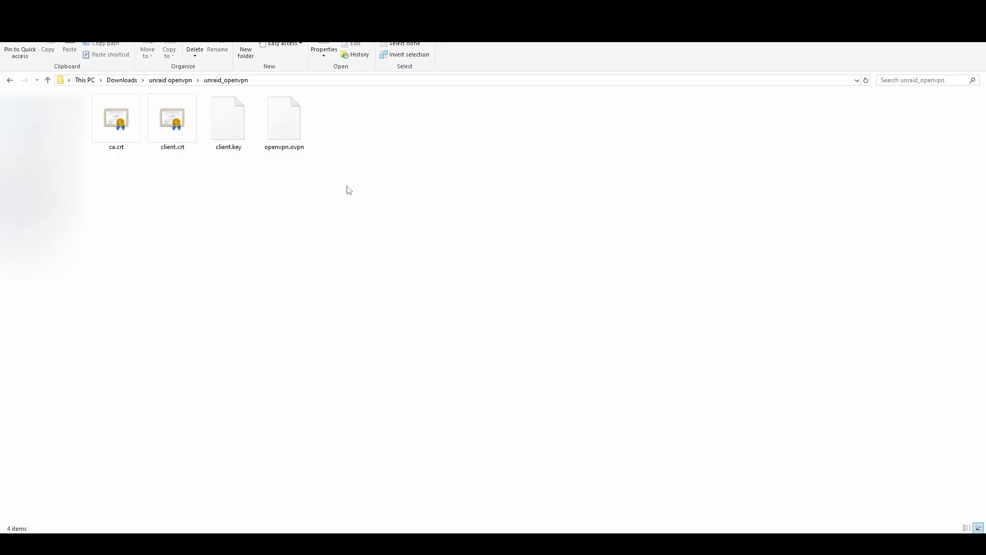
pyautogui.moveTo(377, 193); pyautogui.dragTo(129, 116)
pyautogui.click(180, 201)
pyautogui.moveTo(164, 172); pyautogui.dragTo(242, 119)
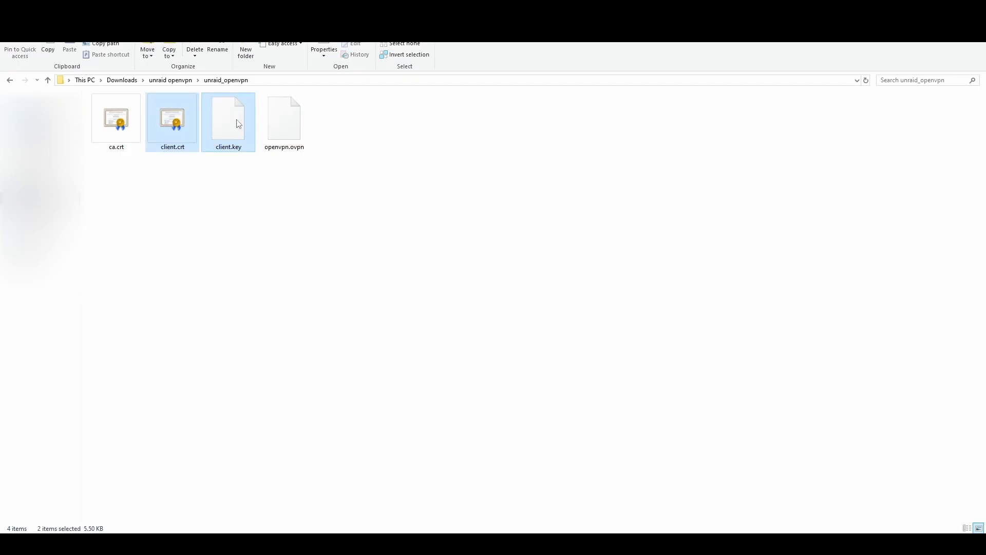
pyautogui.click(232, 181)
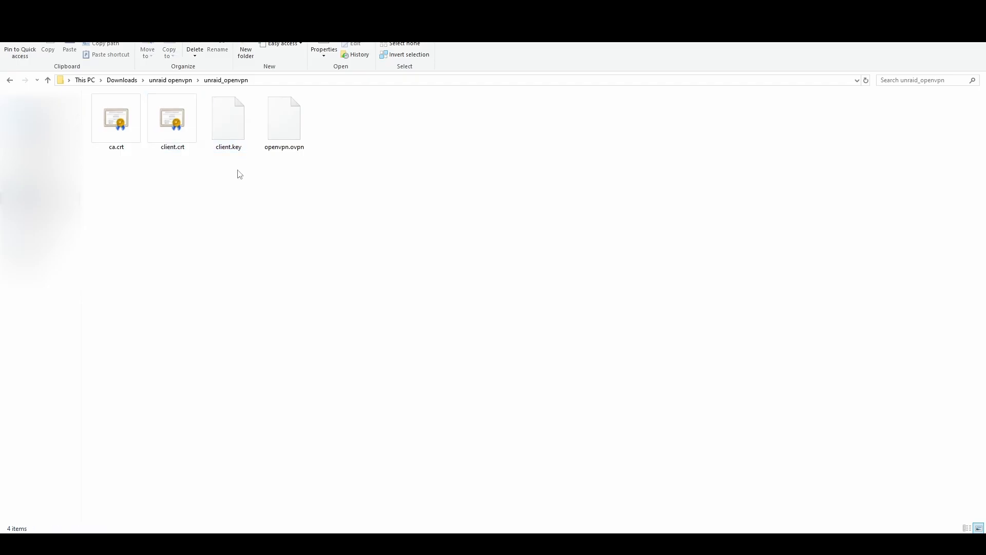
pyautogui.moveTo(238, 172); pyautogui.dragTo(174, 114)
pyautogui.click(188, 213)
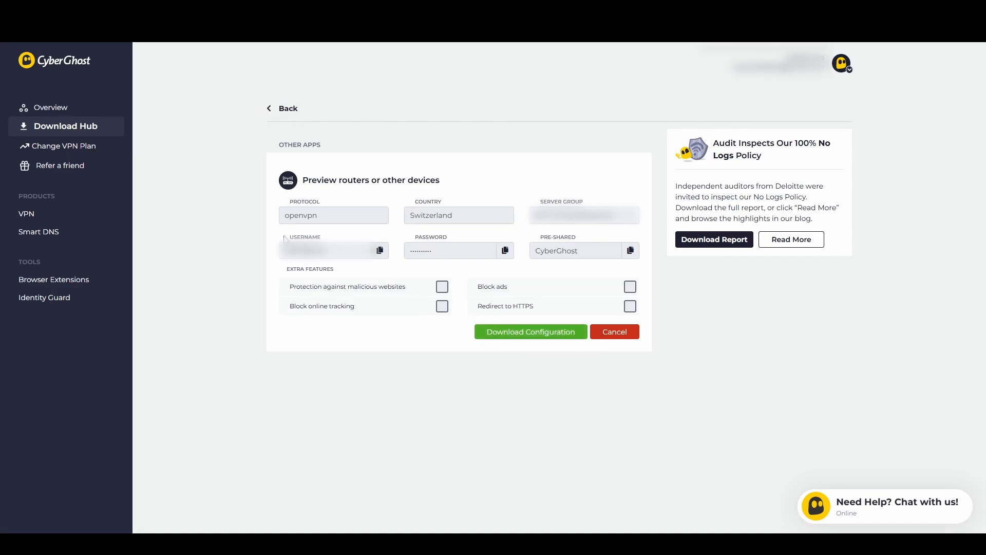
# - Switch back to the CyberGhost device preview and locate the username field among the connection credentials
pyautogui.moveTo(283, 235); pyautogui.dragTo(340, 235)
pyautogui.click(406, 232)
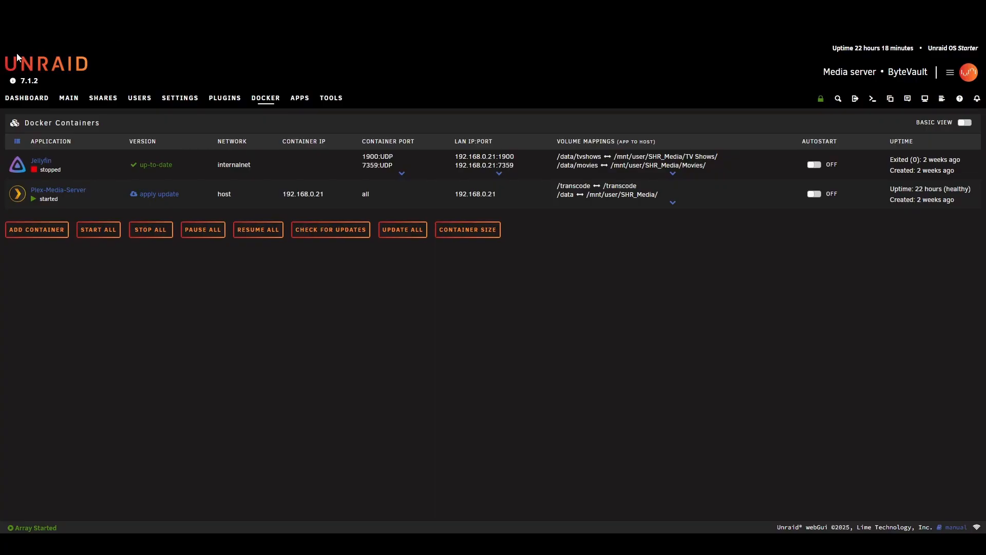
pyautogui.moveTo(4, 48); pyautogui.dragTo(905, 450)
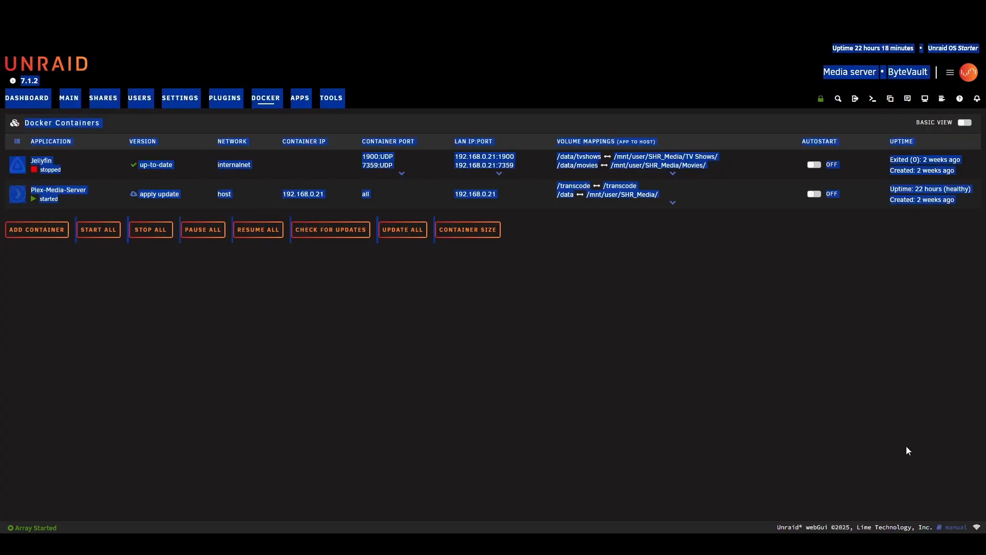
pyautogui.click(859, 440)
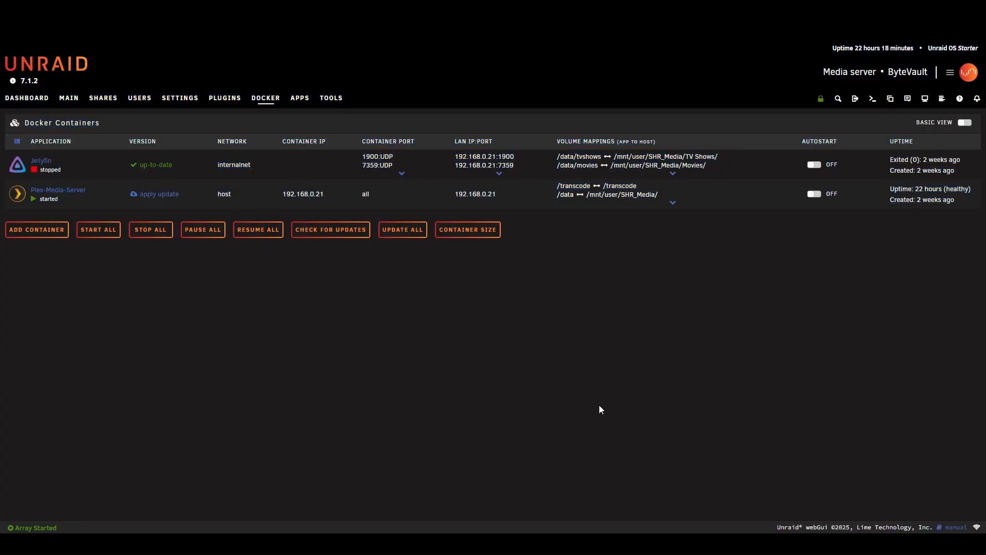
# - Search the Unraid community apps for gluetun and start installing the GluetunVPN container by qmcgaw
pyautogui.click(297, 102)
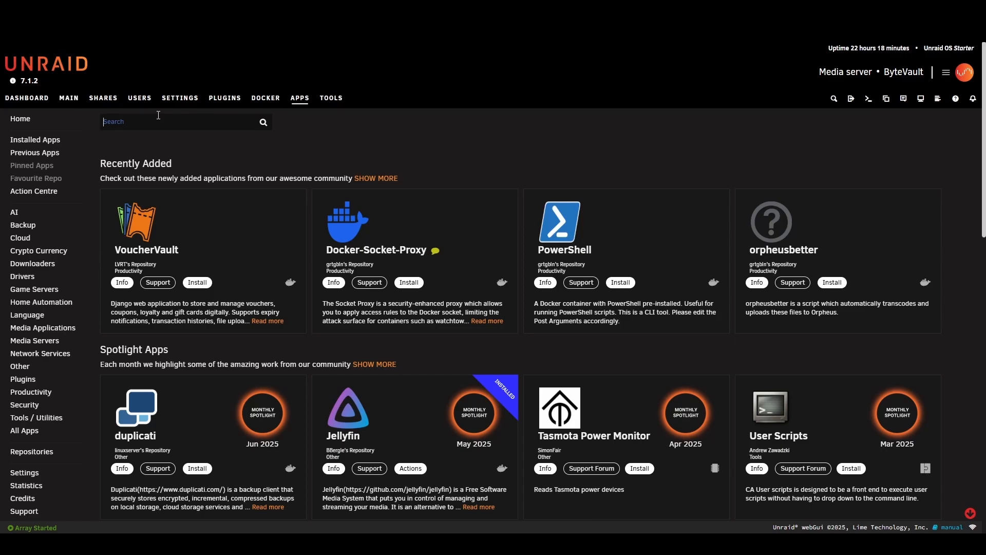
pyautogui.write('gluetun')
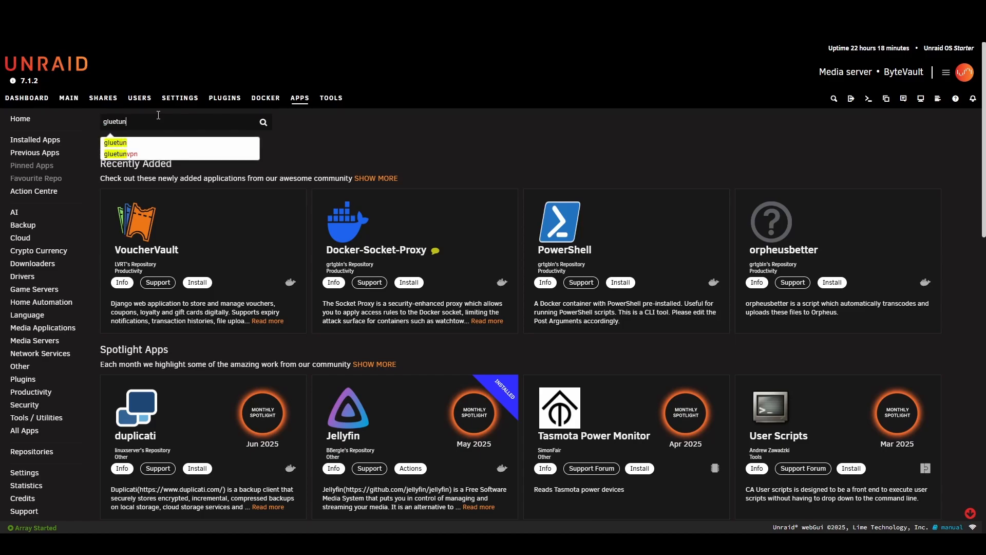
pyautogui.press('Return')
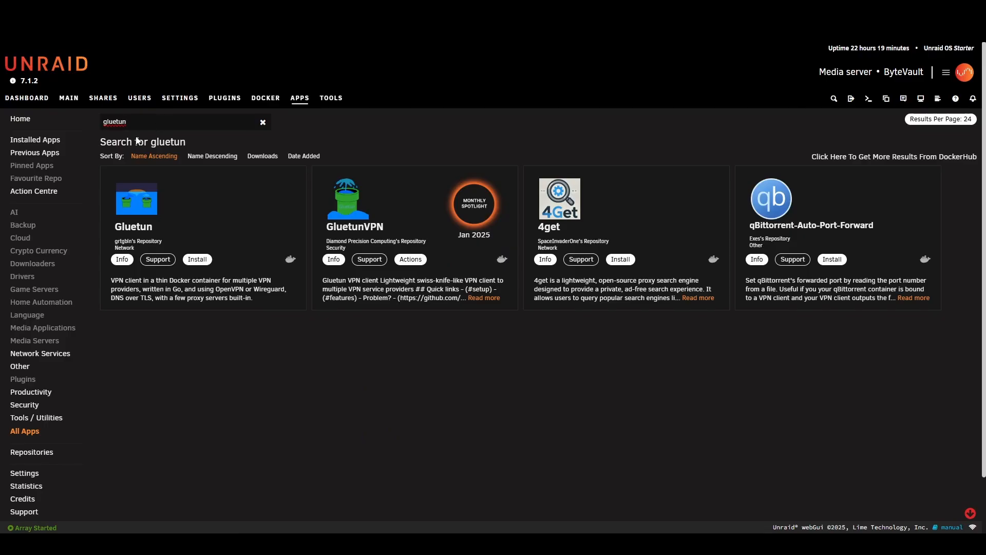
pyautogui.click(363, 221)
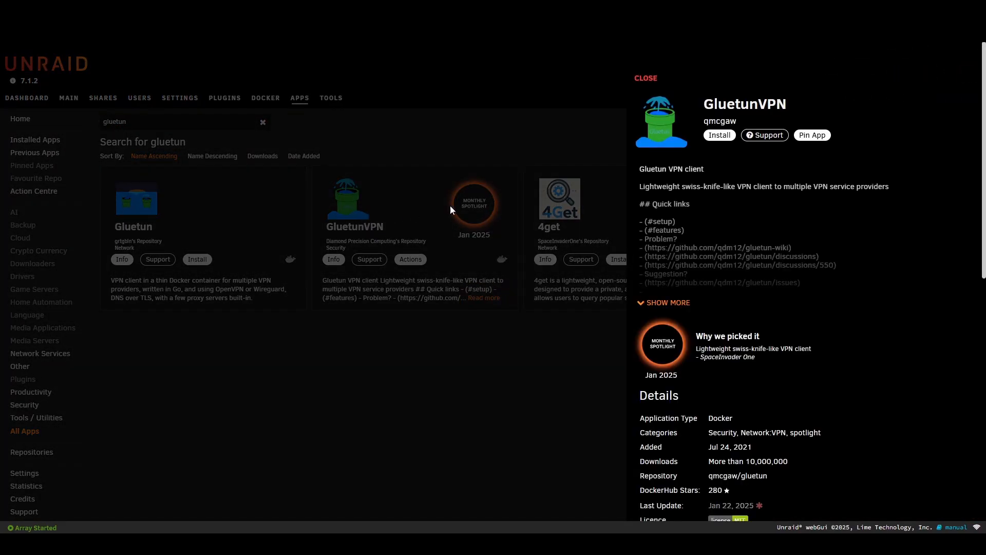
pyautogui.click(718, 135)
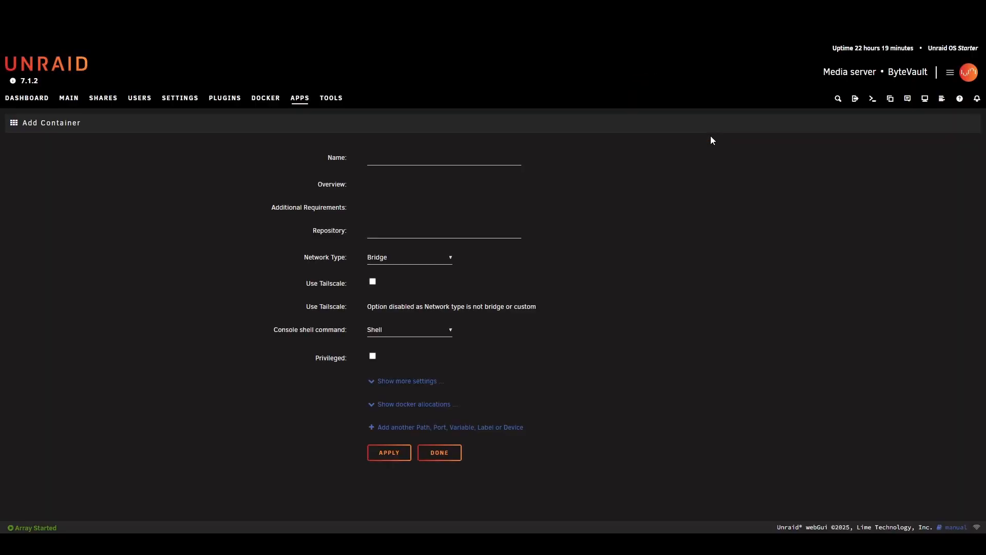
# - Set the GluetunVPN container's TIMEZONE variable to Europe/Berlin
pyautogui.scroll(-1, 458, 224)
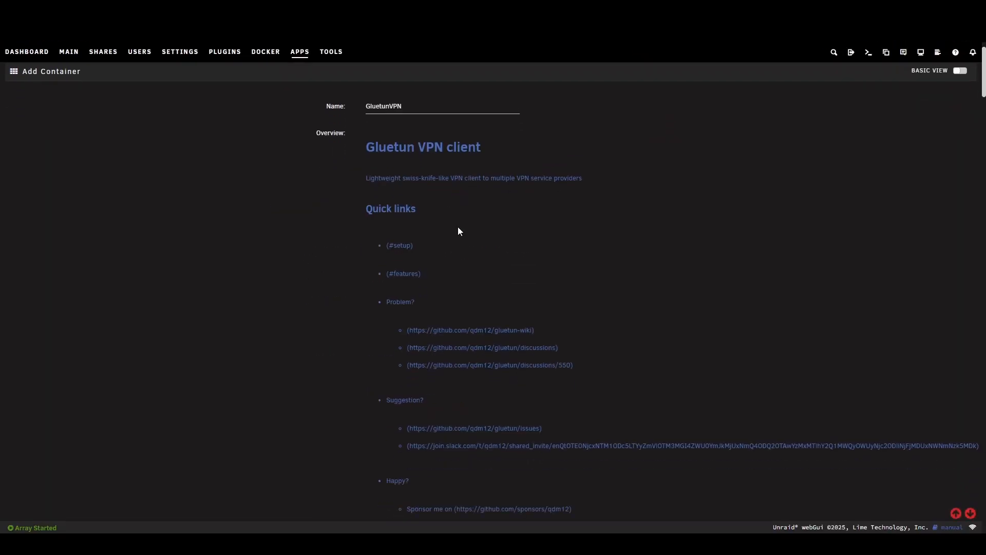
pyautogui.scroll(-10, 398, 225)
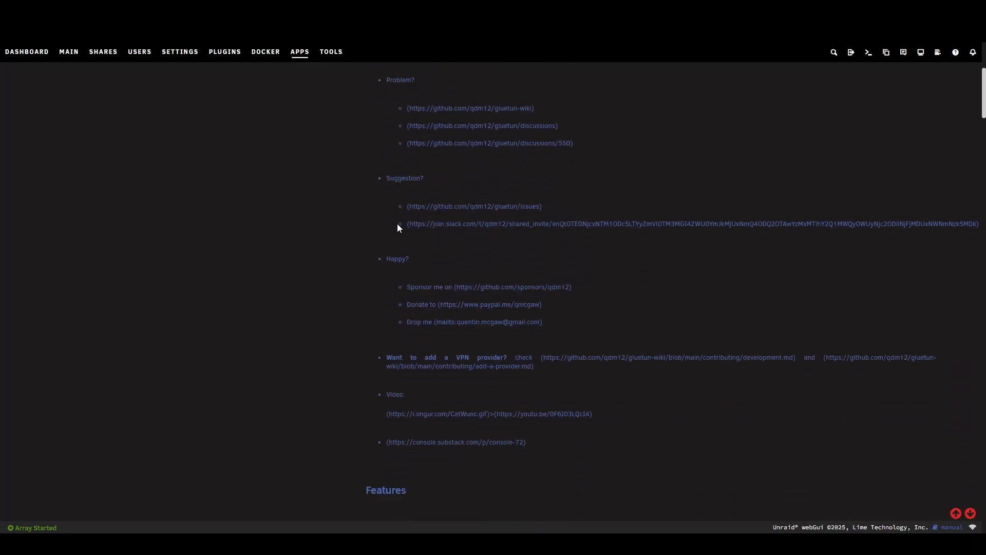
pyautogui.scroll(-15, 398, 226)
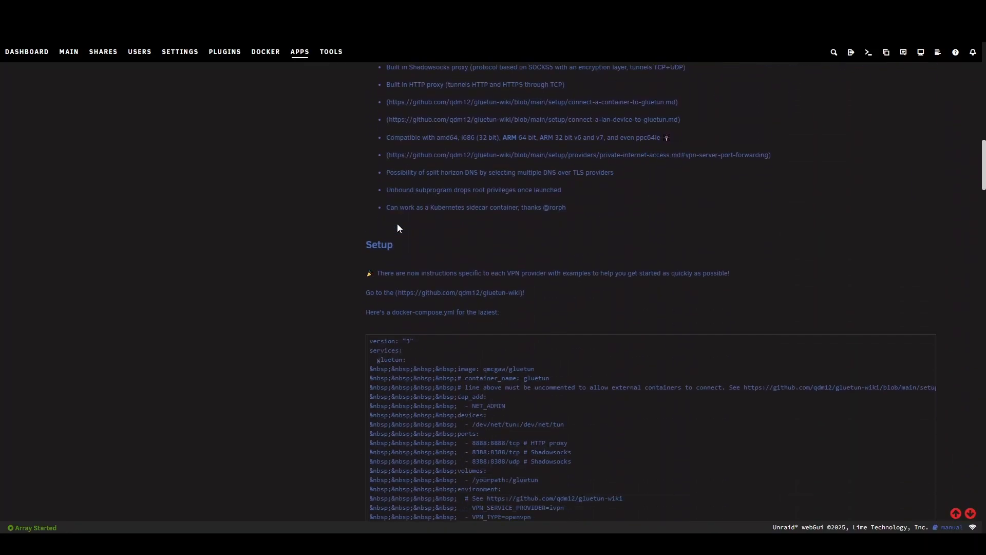
pyautogui.scroll(-2, 398, 227)
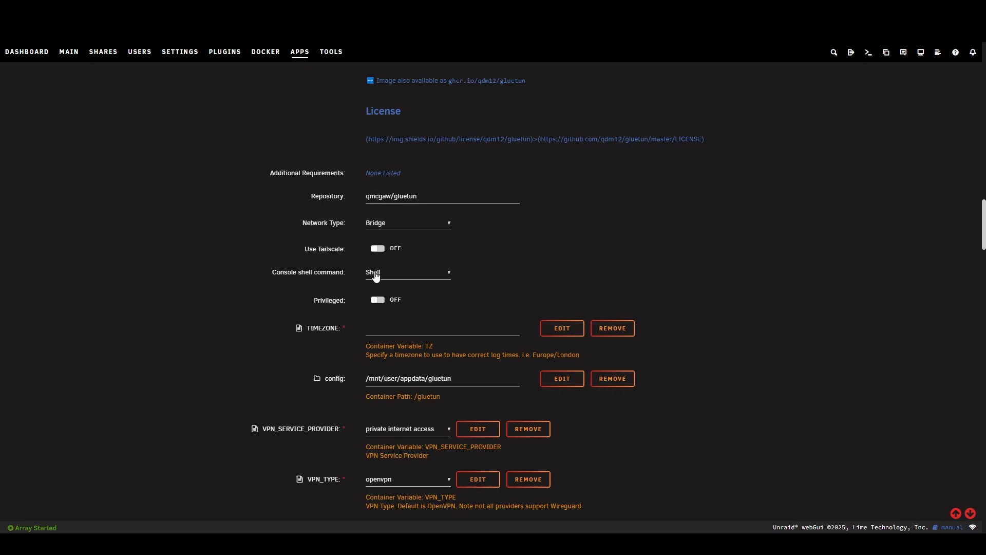
pyautogui.scroll(-2, 368, 237)
pyautogui.click(385, 219)
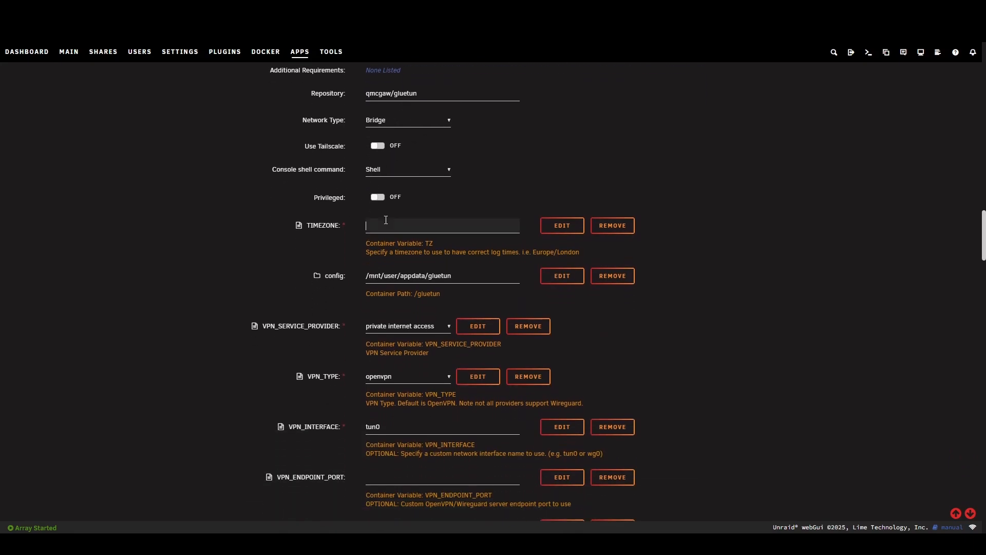
pyautogui.write('Europe/Berlin')
# - Set VPN_SERVICE_PROVIDER to cyberghost for the GluetunVPN container
pyautogui.scroll(-1, 301, 323)
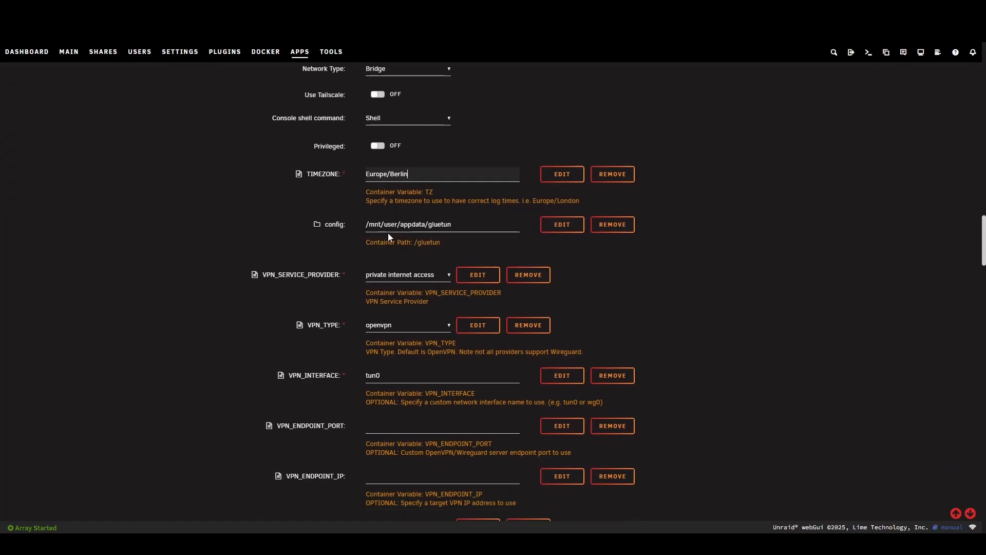
pyautogui.click(432, 277)
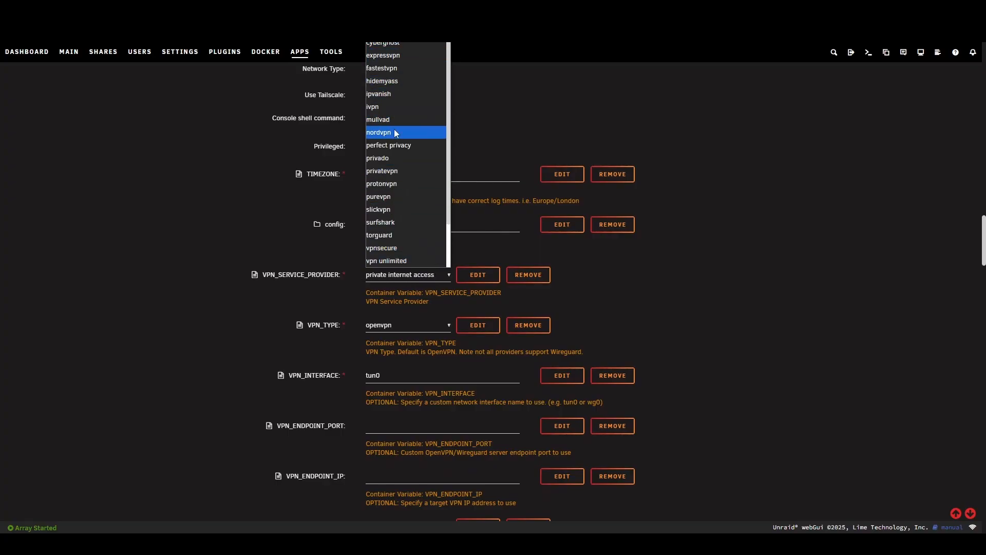
pyautogui.scroll(-1, 395, 187)
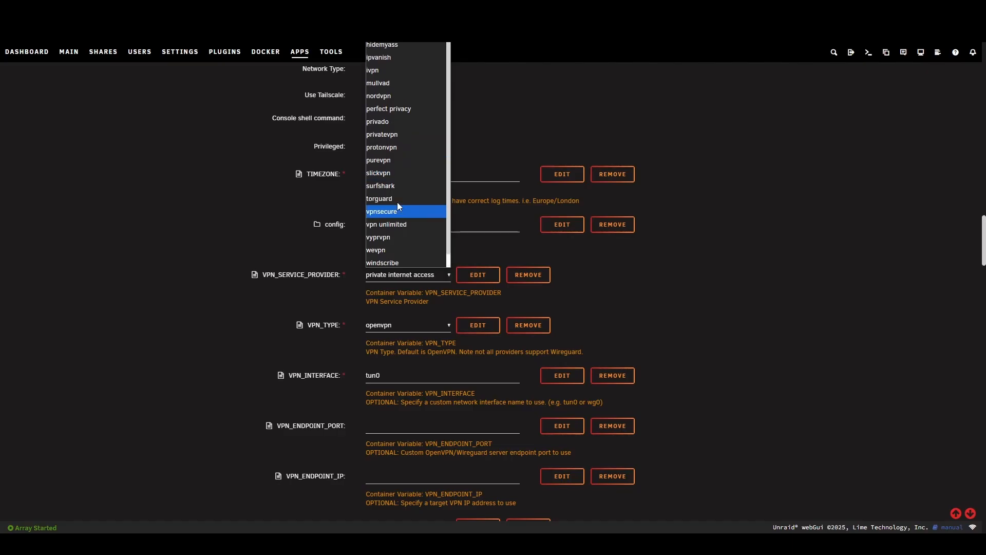
pyautogui.scroll(1, 399, 199)
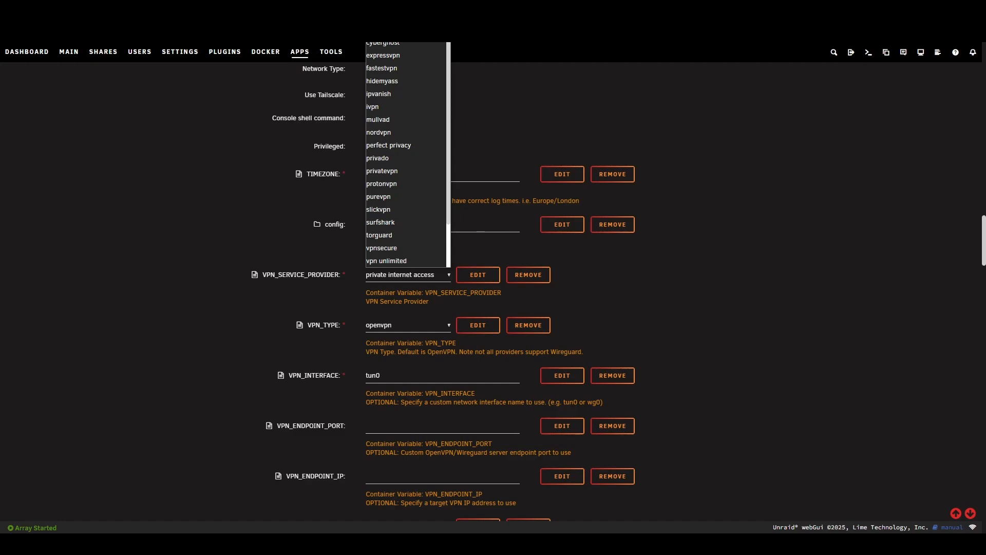
pyautogui.click(390, 44)
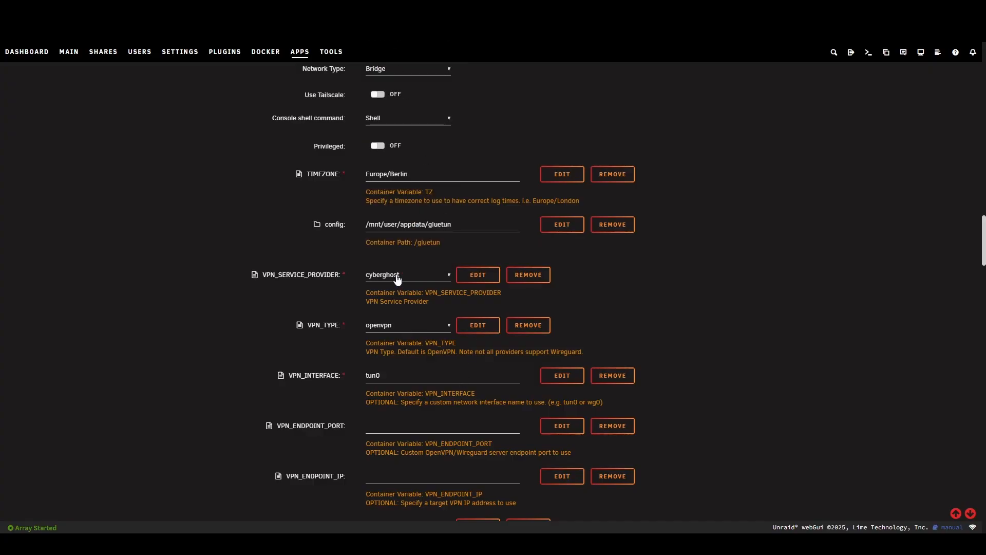
# - Choose openvpn as the container's VPN_TYPE
pyautogui.scroll(-2, 403, 337)
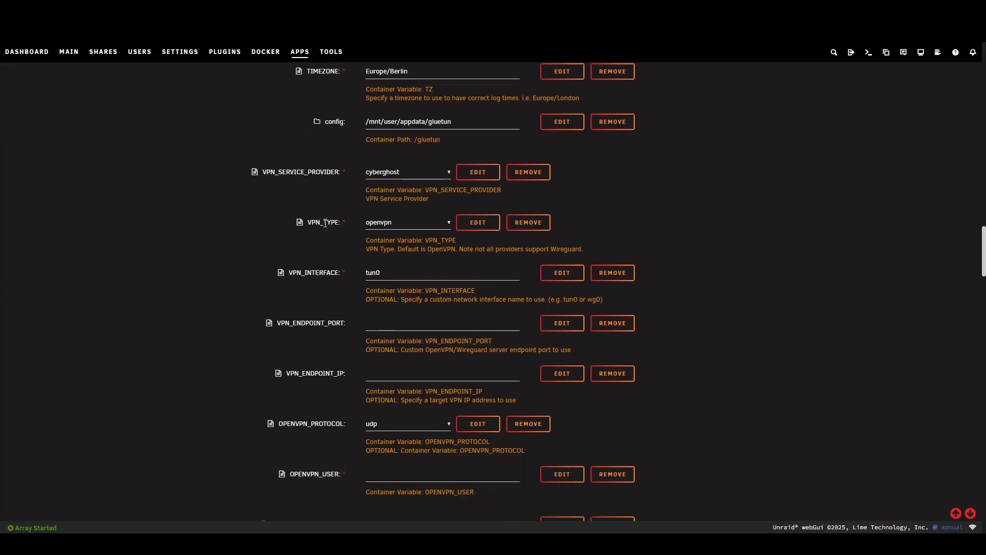
pyautogui.moveTo(315, 223); pyautogui.dragTo(337, 223)
pyautogui.click(424, 227)
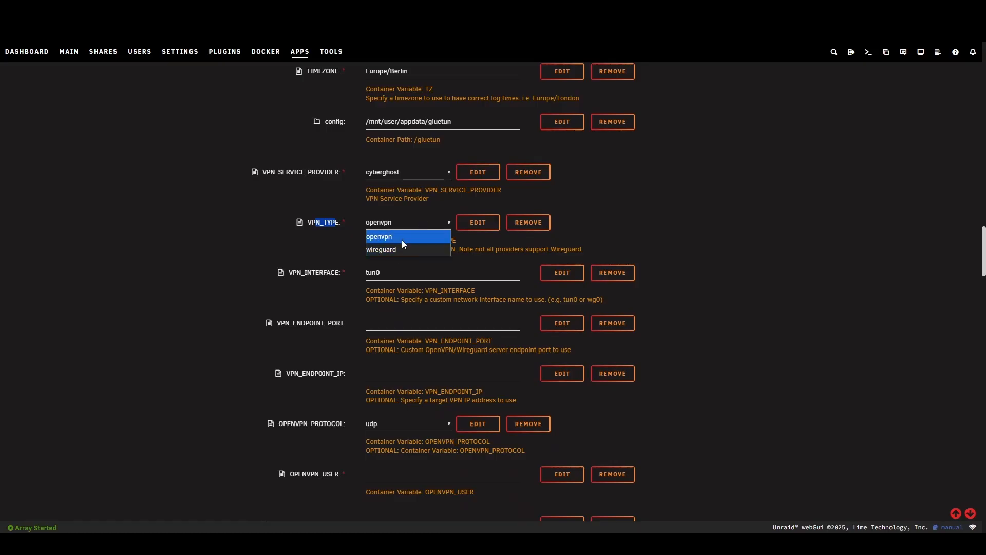
pyautogui.click(402, 241)
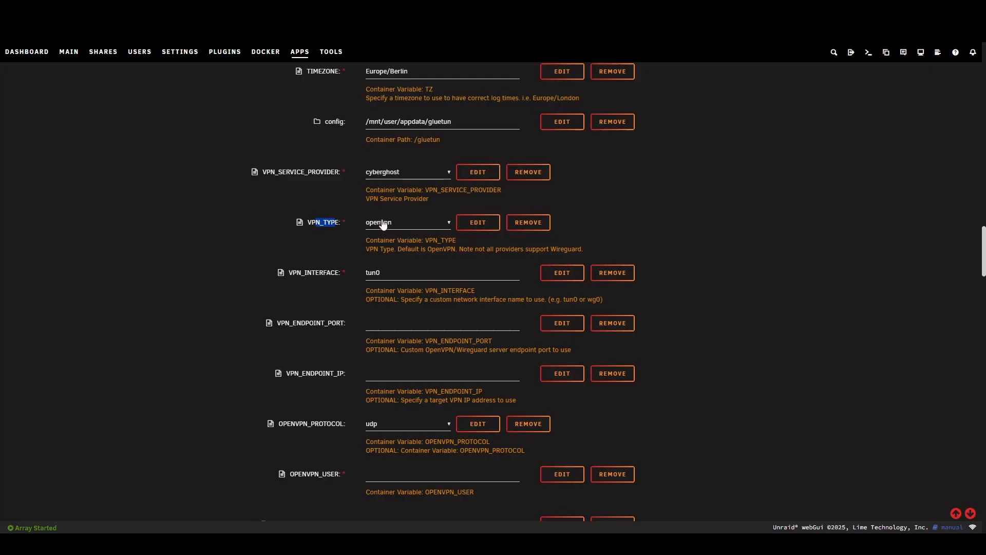
# - Choose udp as the container's OPENVPN_PROTOCOL
pyautogui.scroll(-2, 348, 279)
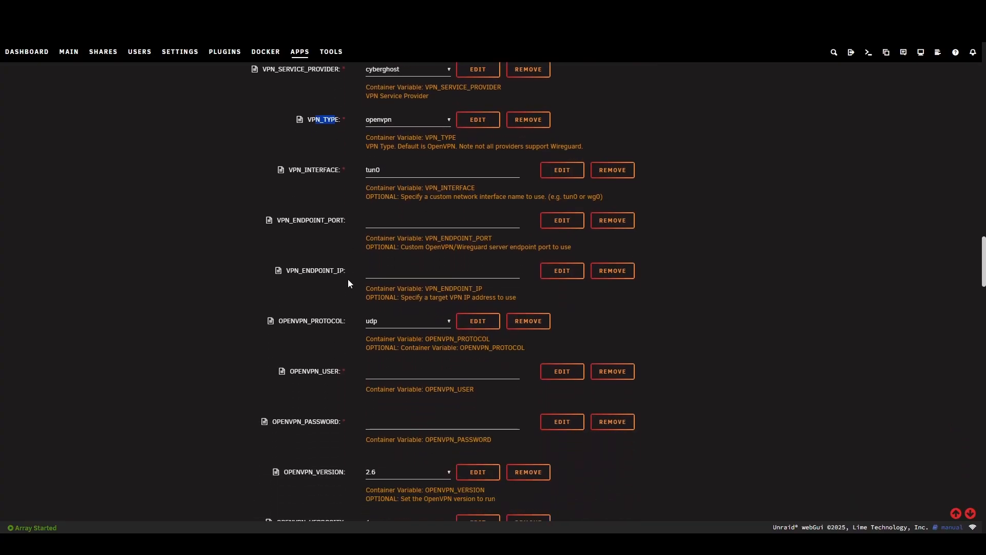
pyautogui.scroll(-1, 380, 307)
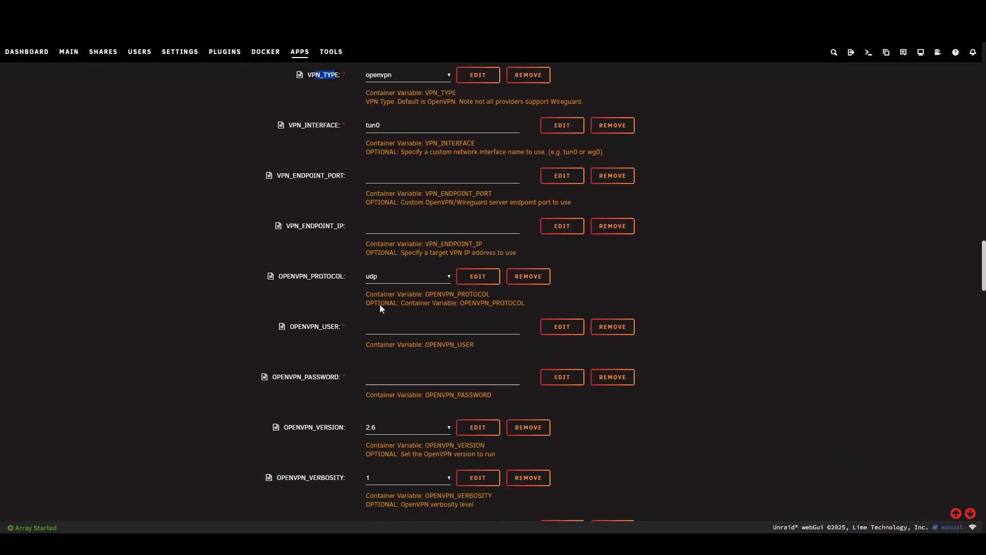
pyautogui.scroll(-1, 380, 306)
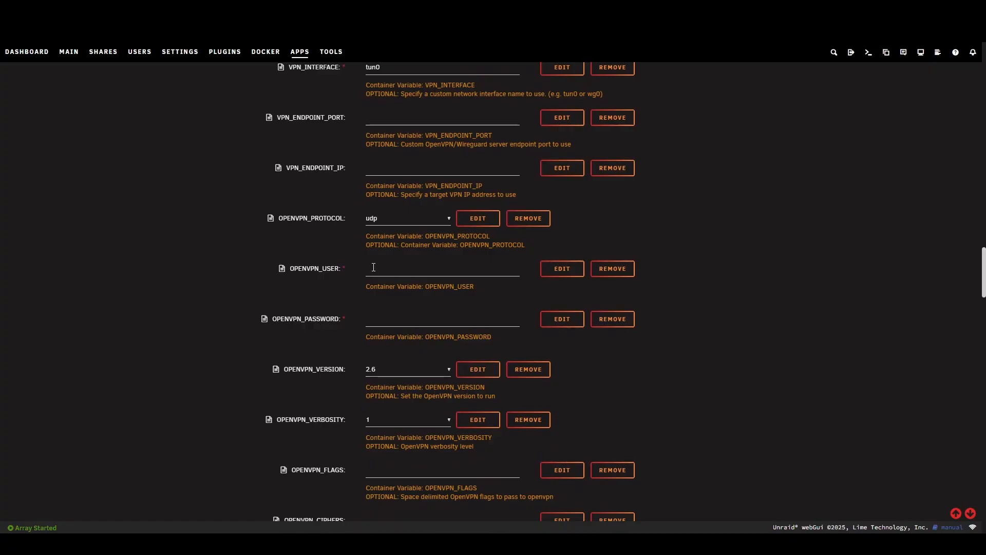
pyautogui.click(390, 221)
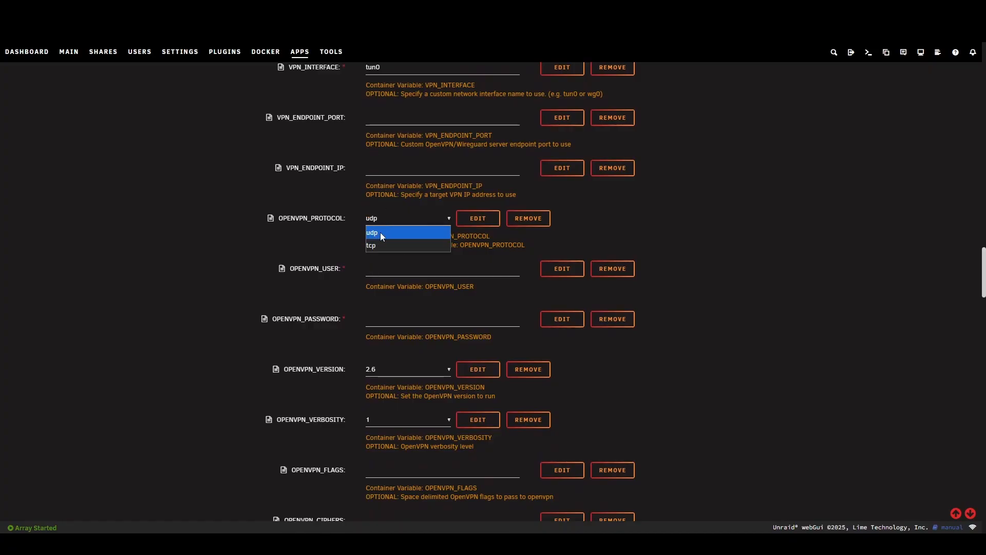
pyautogui.click(380, 232)
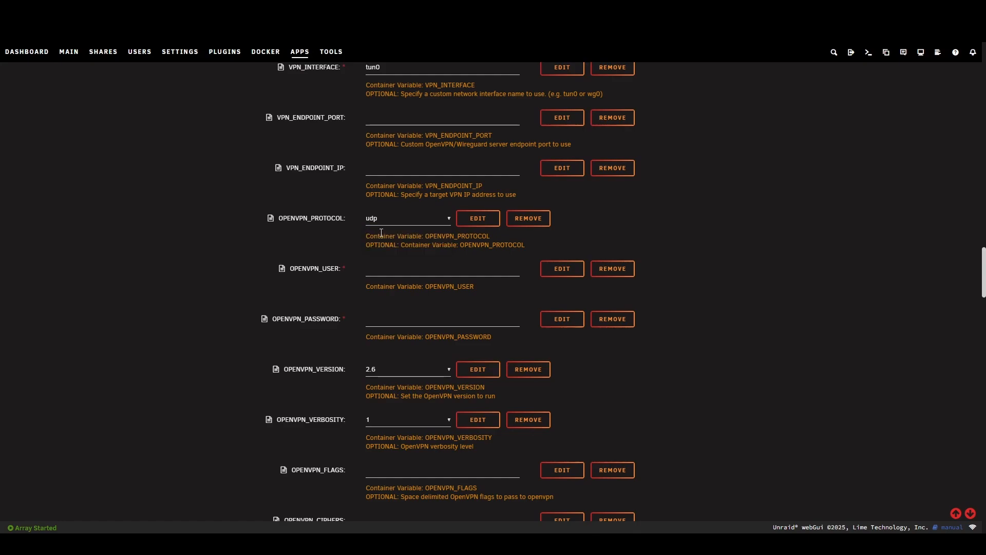
pyautogui.click(387, 221)
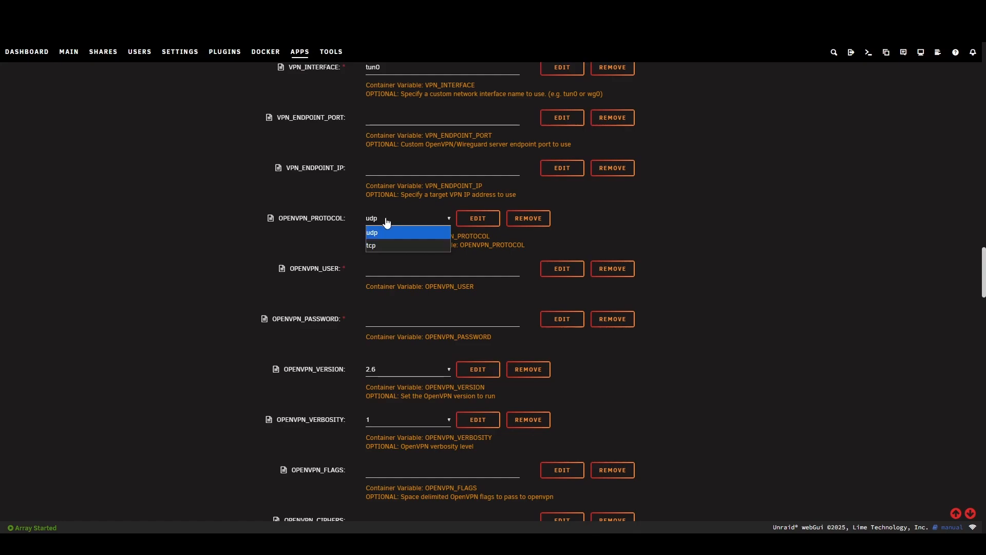
pyautogui.click(384, 231)
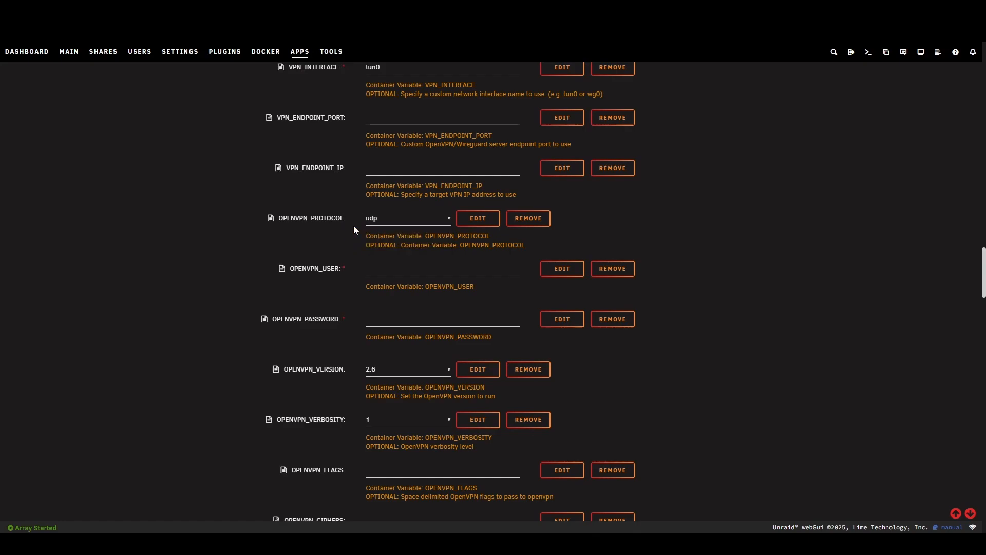
# - Paste the CyberGhost username into OPENVPN_USER and the CyberGhost password into OPENVPN_PASSWORD
pyautogui.click(391, 271)
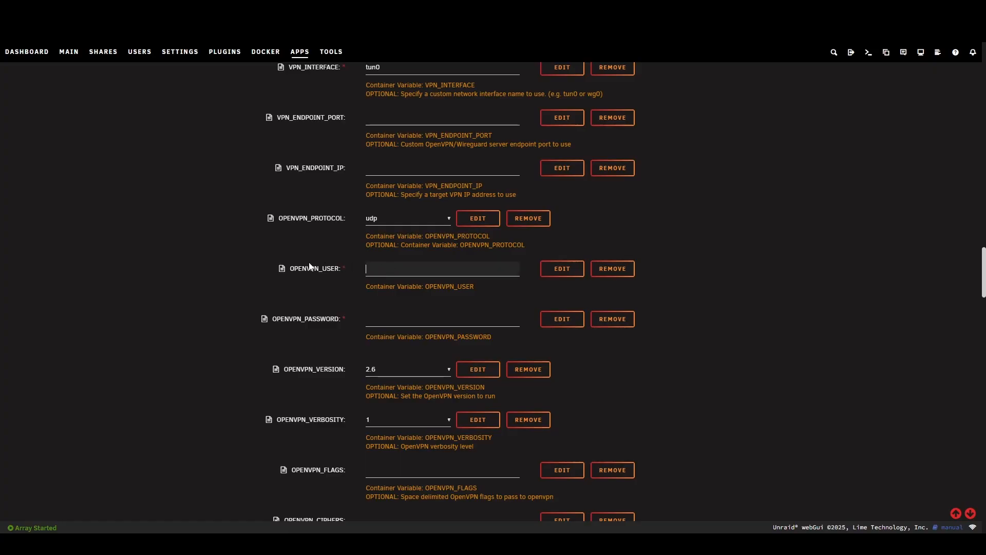
pyautogui.hotkey('ctrl', 'v')
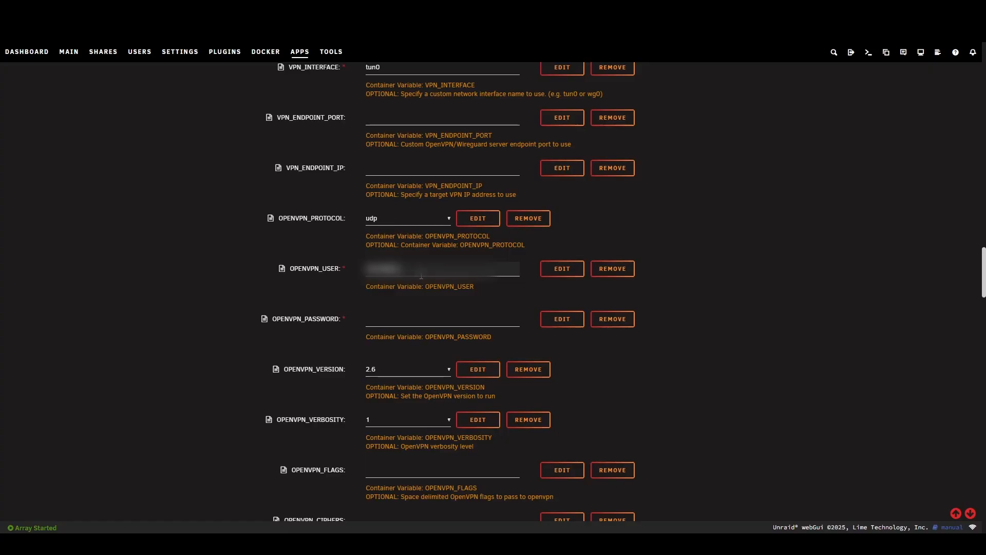
pyautogui.click(412, 318)
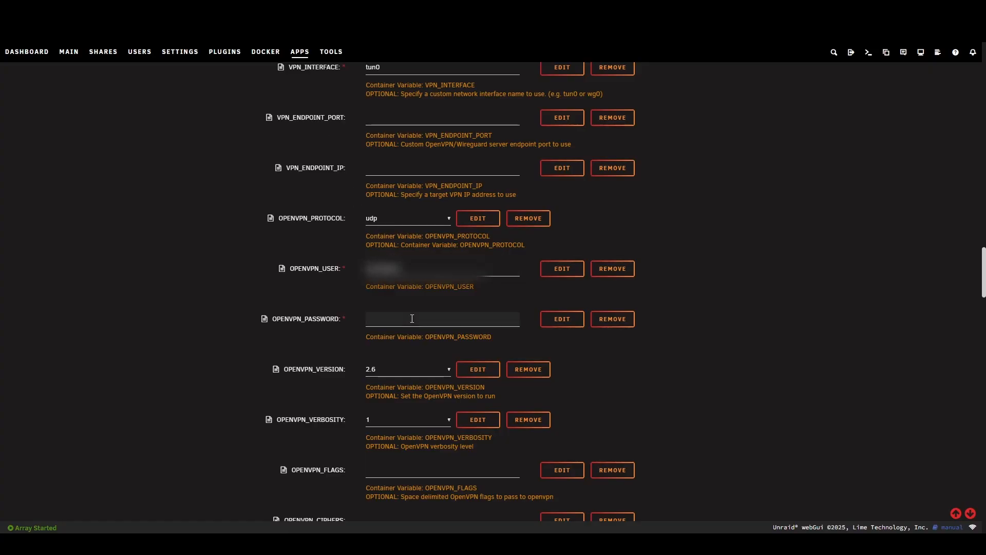
pyautogui.hotkey('ctrl', 'v')
# - Enter Switzerland as the VPN country in SERVER_COUNTRIES, leaving SERVER_REGIONS empty
pyautogui.scroll(-2, 390, 280)
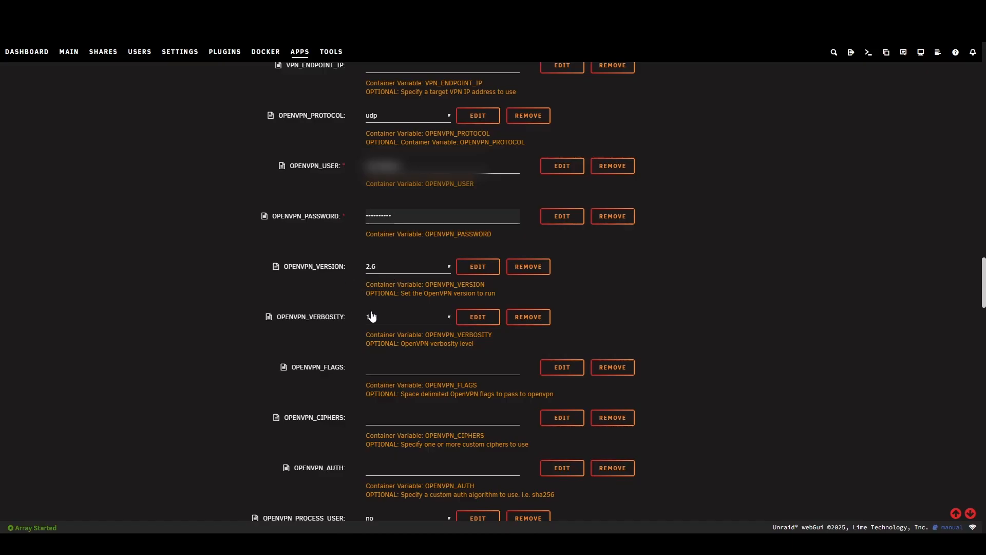
pyautogui.scroll(-3, 371, 316)
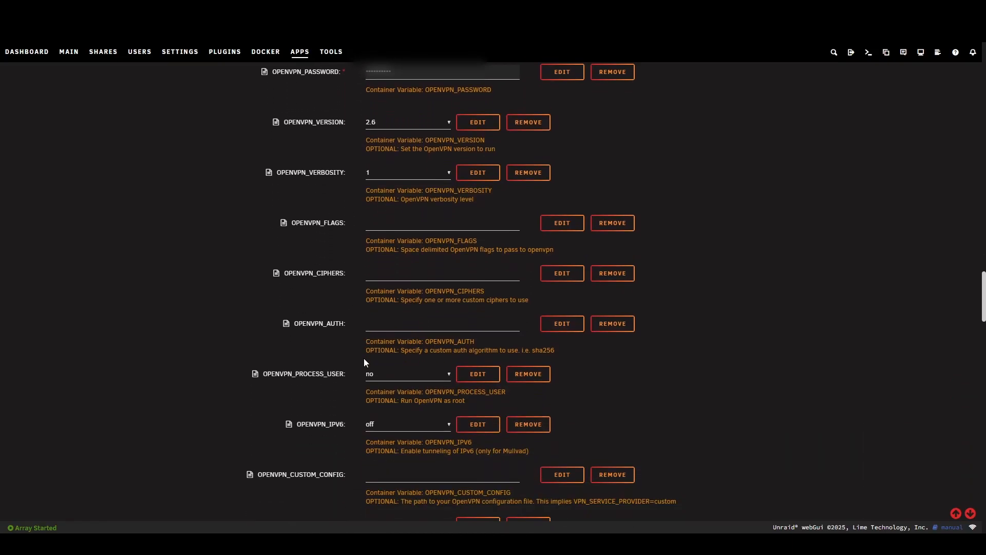
pyautogui.scroll(-3, 364, 361)
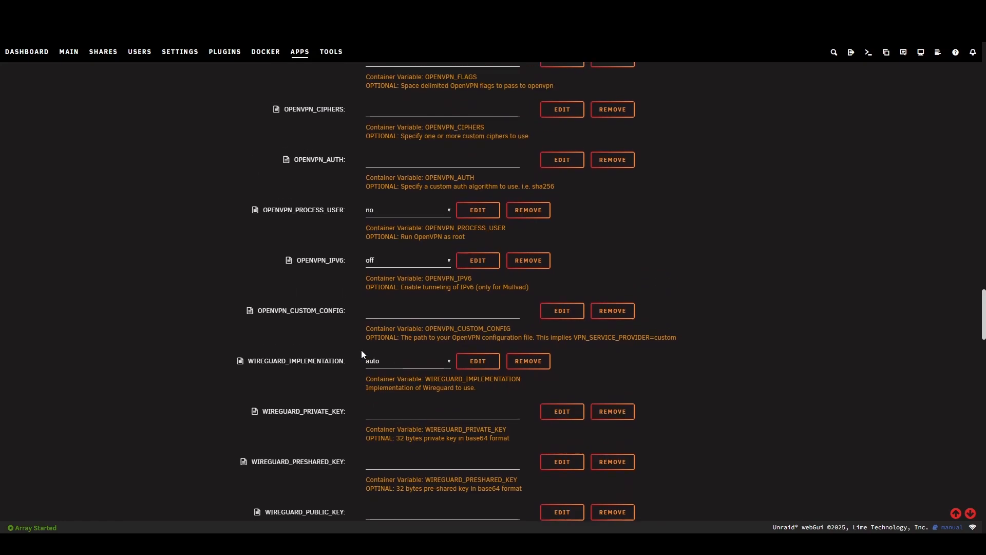
pyautogui.scroll(-2, 362, 349)
pyautogui.scroll(-1, 362, 349)
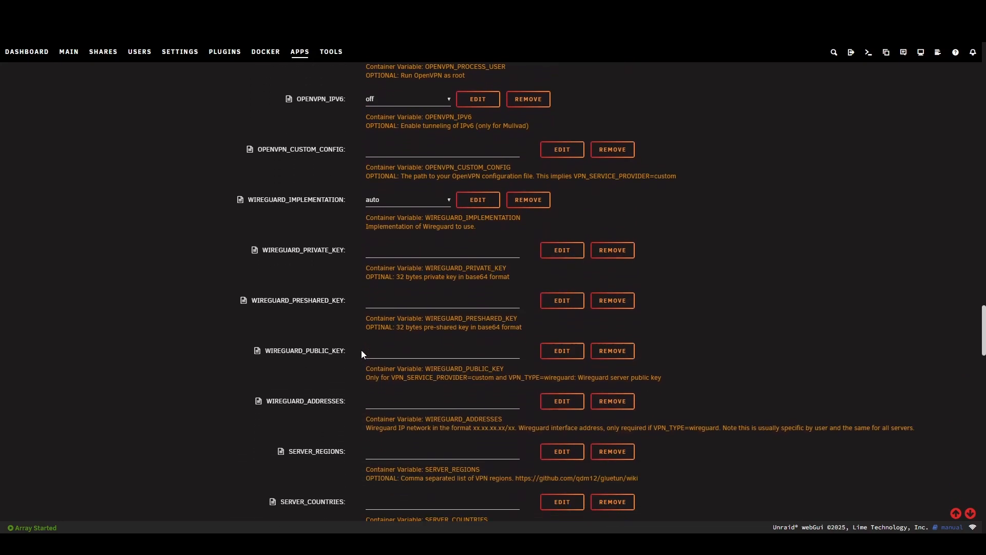
pyautogui.scroll(-3, 361, 349)
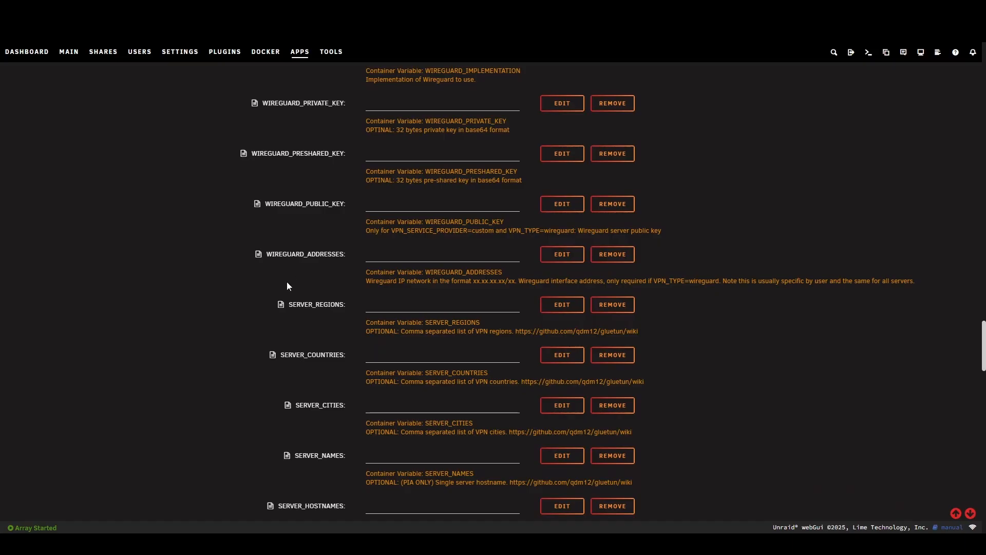
pyautogui.moveTo(285, 305); pyautogui.dragTo(368, 301)
pyautogui.click(369, 305)
pyautogui.click(282, 353)
pyautogui.moveTo(282, 353); pyautogui.dragTo(343, 354)
pyautogui.click(386, 351)
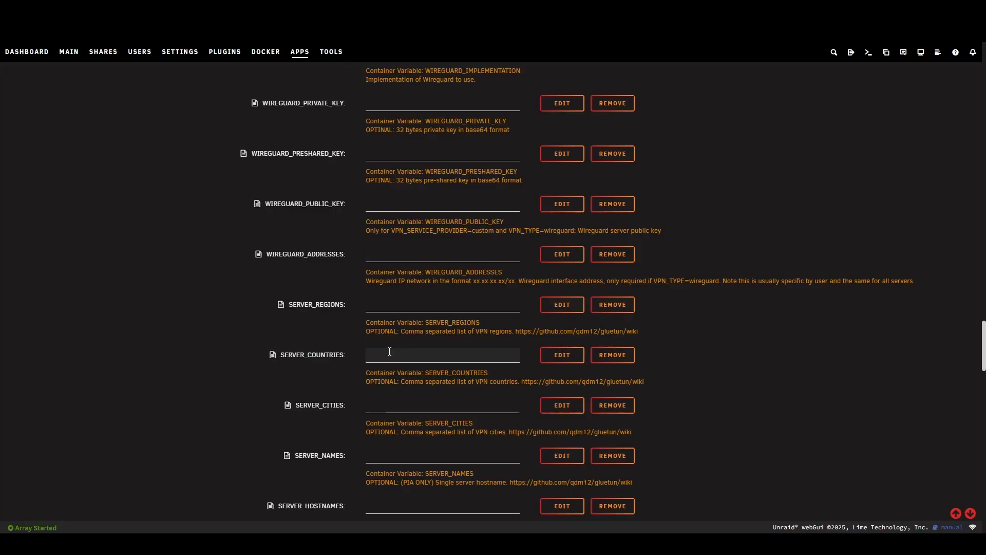
pyautogui.write('Switzerland')
pyautogui.scroll(-2, 446, 396)
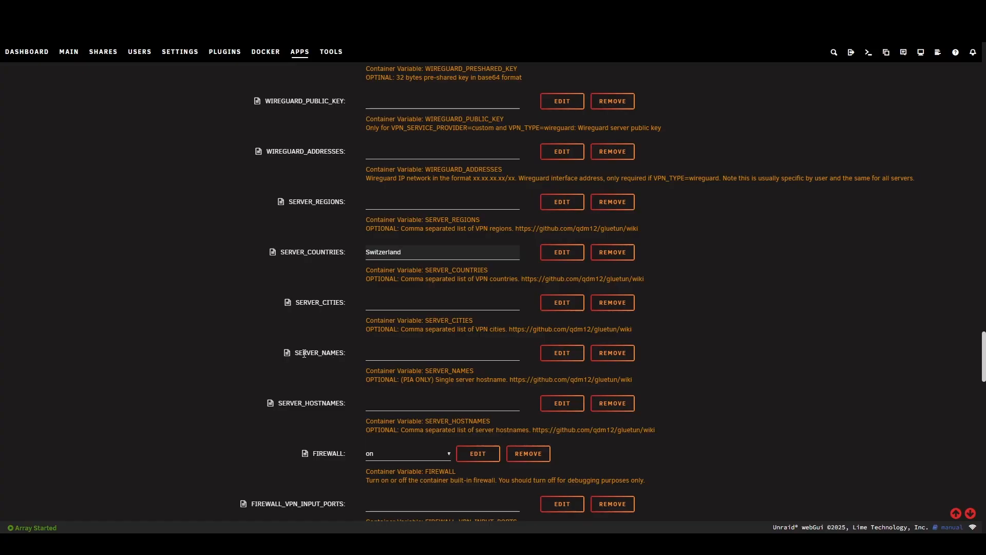
# - Review the remaining server, firewall and DNS variables, including the options of BLOCK_ADS
pyautogui.scroll(-3, 334, 366)
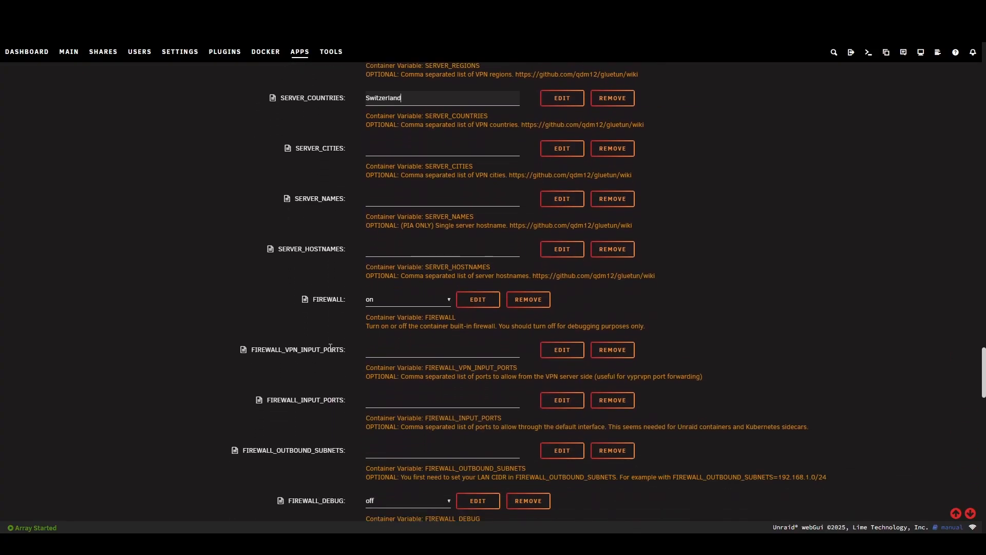
pyautogui.scroll(-5, 322, 363)
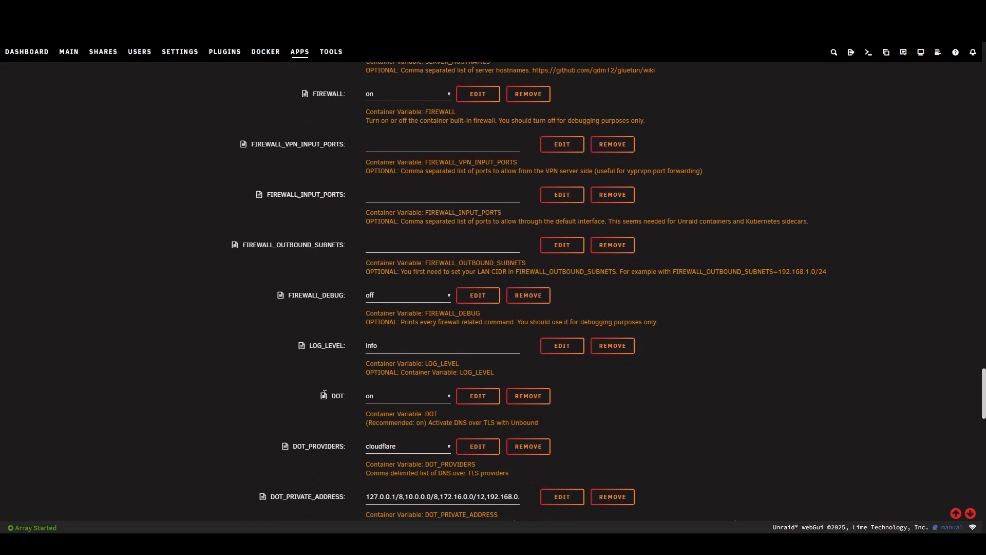
pyautogui.scroll(-1, 326, 395)
pyautogui.scroll(-3, 325, 395)
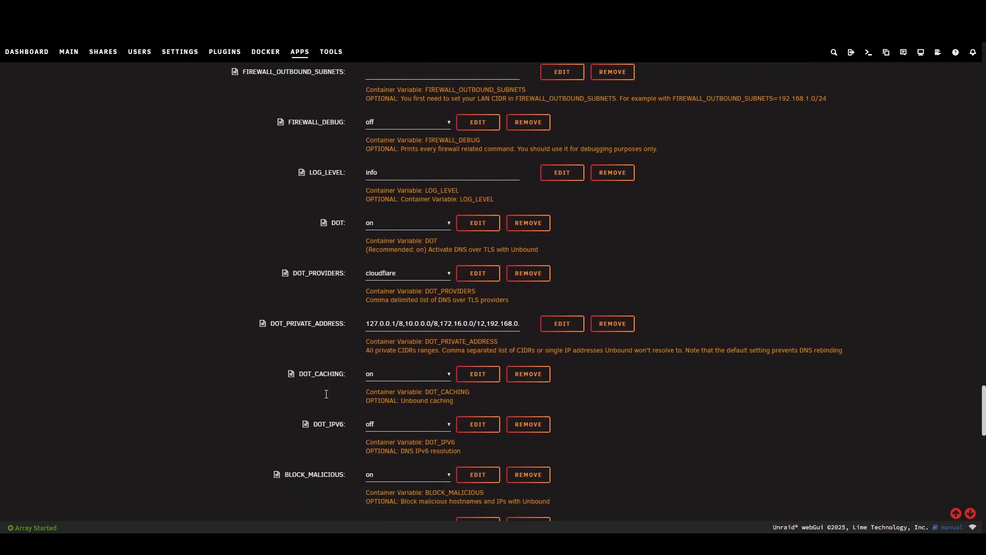
pyautogui.scroll(-1, 326, 394)
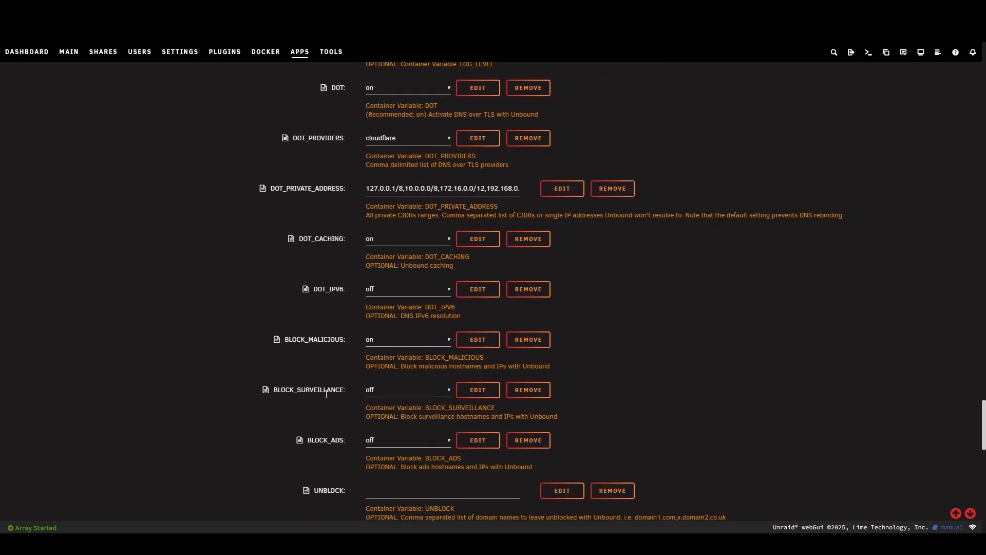
pyautogui.scroll(-1, 326, 394)
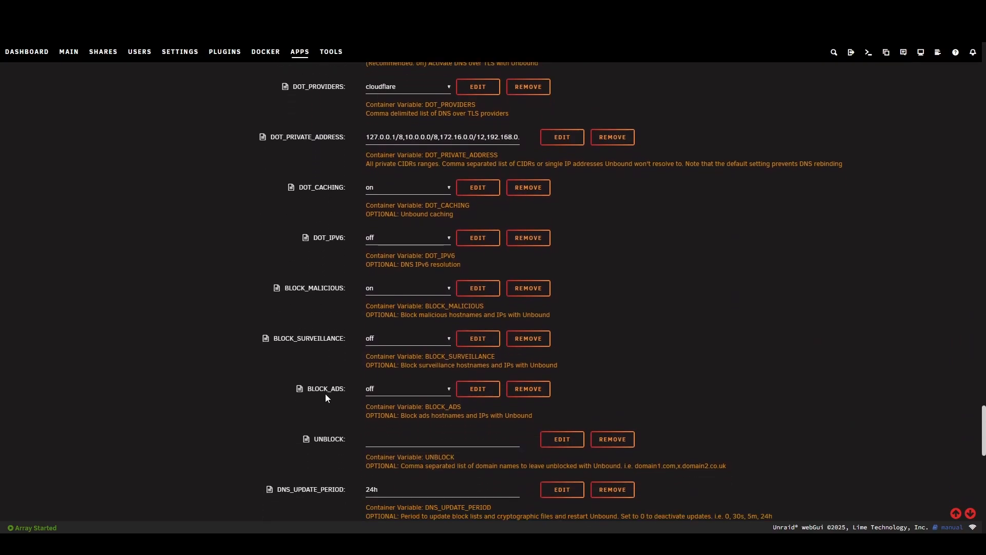
pyautogui.scroll(-1, 325, 393)
pyautogui.click(399, 342)
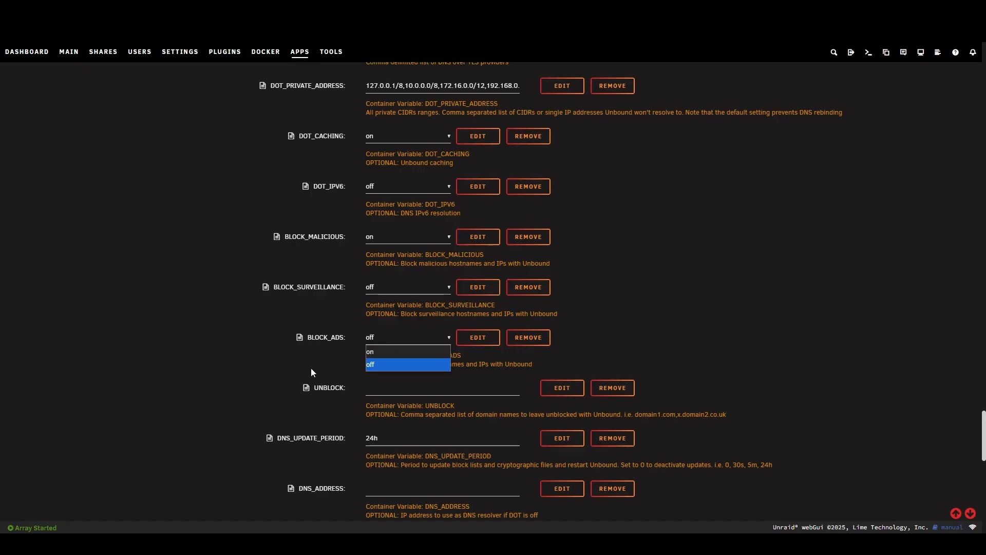
pyautogui.click(394, 337)
pyautogui.click(399, 341)
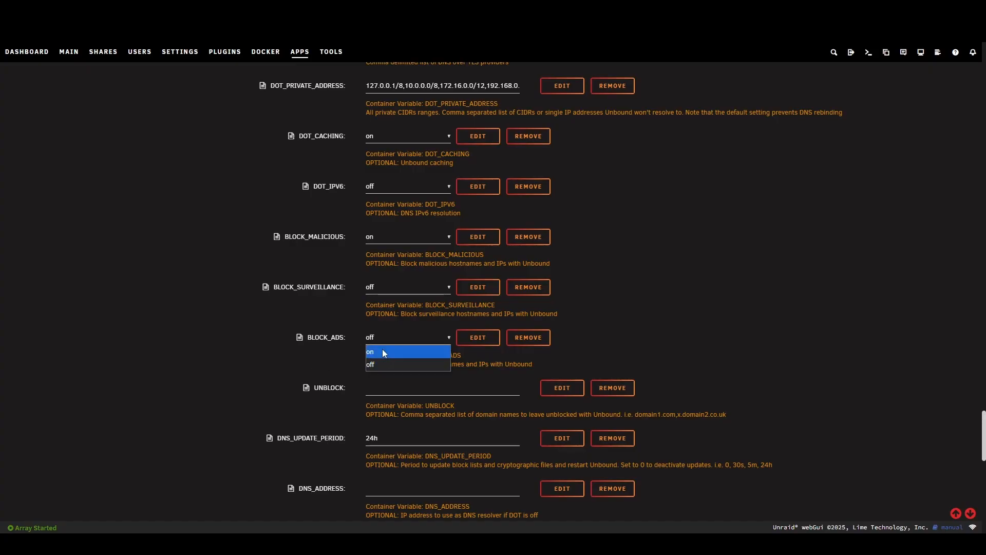
pyautogui.click(339, 336)
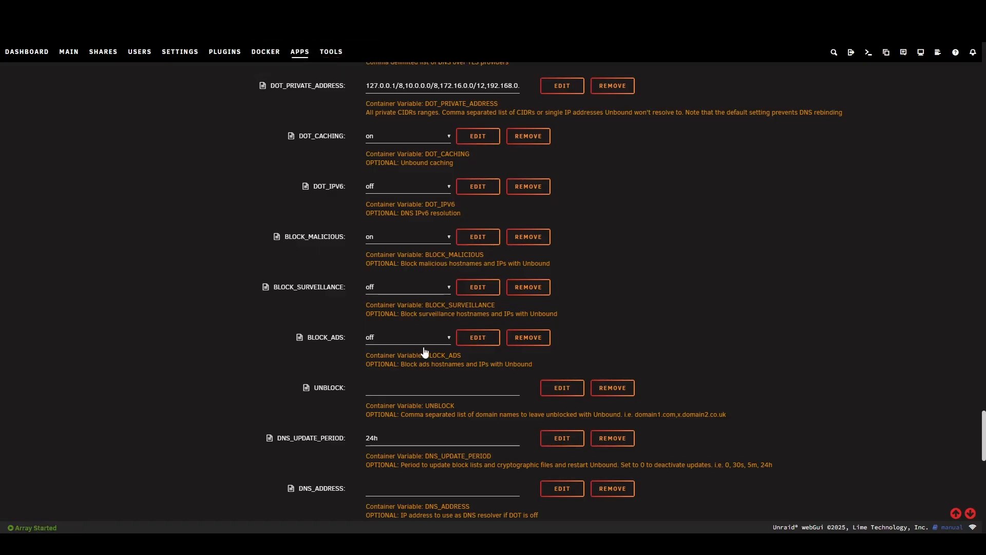
pyautogui.click(394, 343)
pyautogui.click(394, 343)
# - Apply the GluetunVPN template to create the container, leaving the DNS, HTTP proxy and Shadowsocks variables at their defaults
pyautogui.scroll(-2, 336, 403)
pyautogui.scroll(-1, 360, 360)
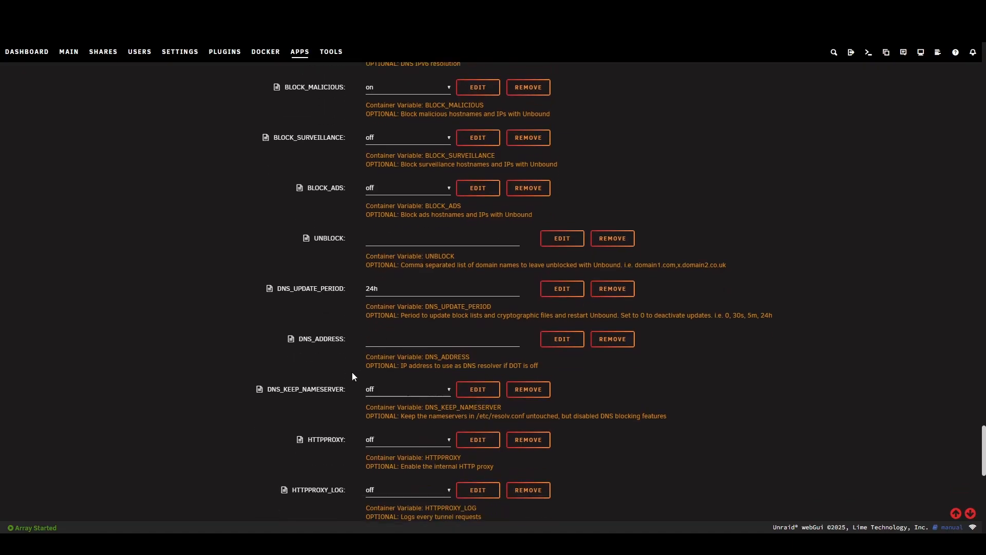
pyautogui.scroll(-2, 330, 395)
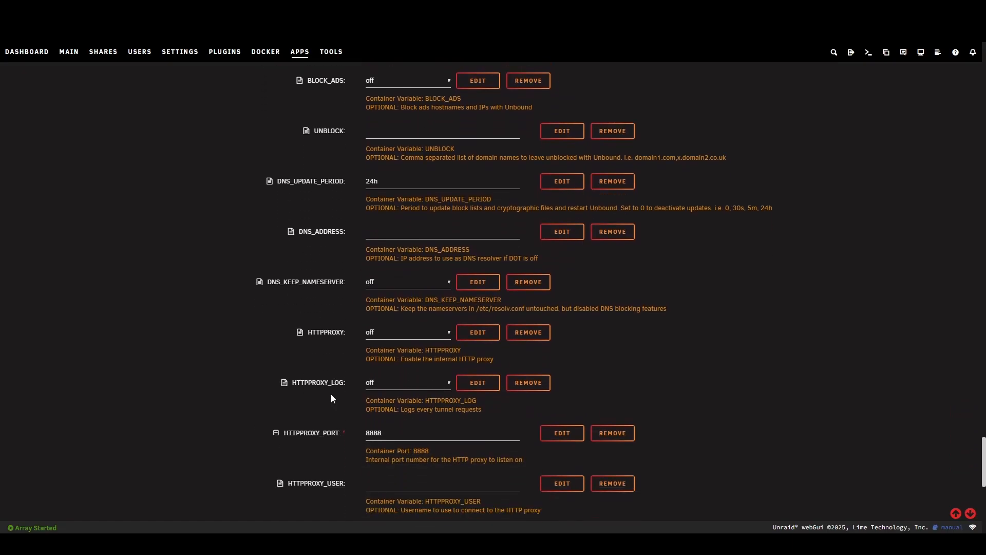
pyautogui.scroll(-2, 340, 399)
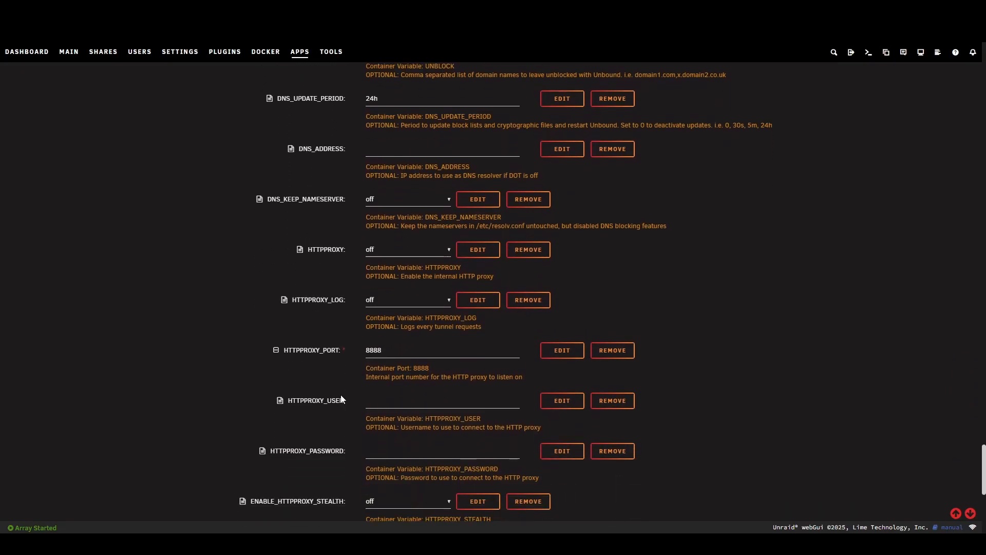
pyautogui.scroll(-2, 341, 399)
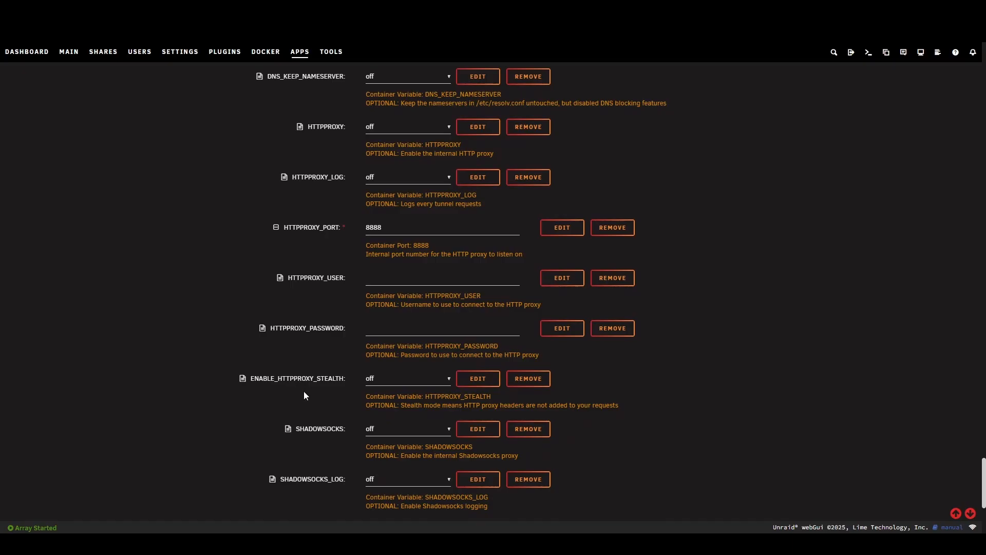
pyautogui.scroll(-5, 341, 405)
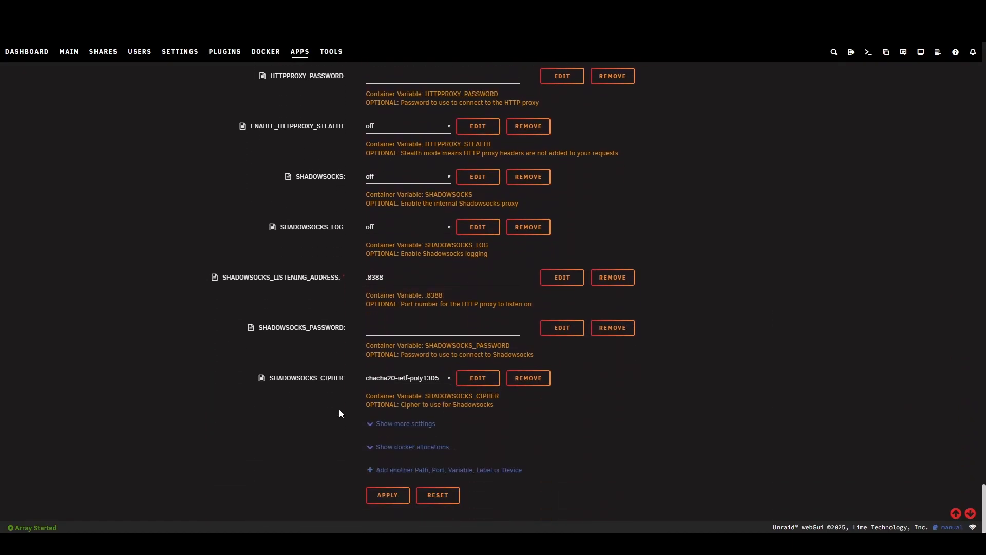
pyautogui.click(385, 496)
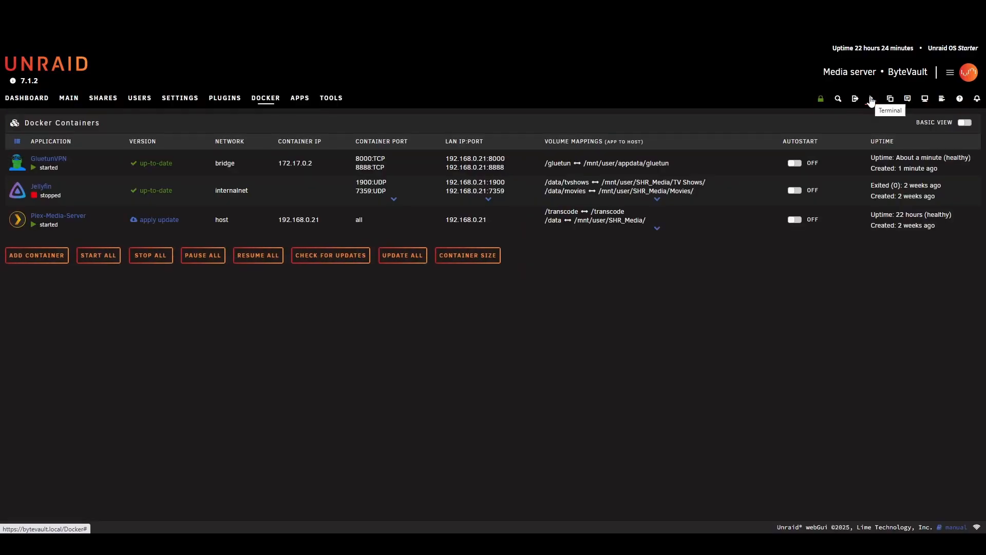
# - Open an Unraid terminal and display the container's logs with docker logs GluetunVPN
pyautogui.click(871, 100)
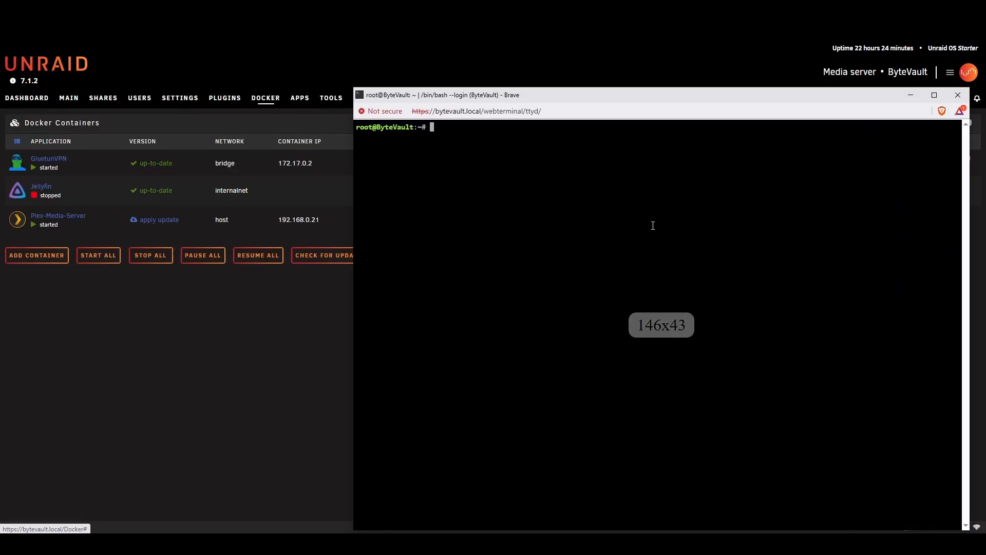
pyautogui.write('docker lo')
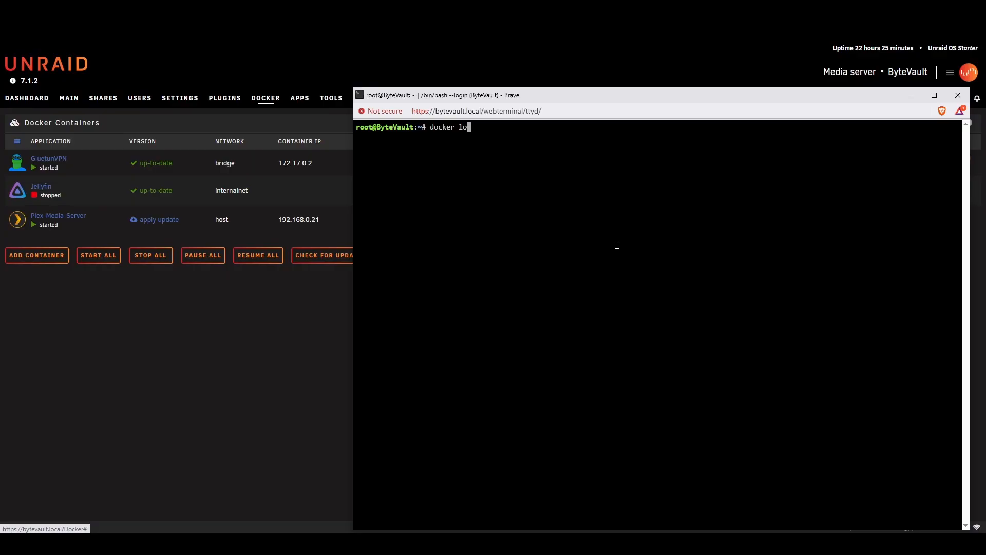
pyautogui.write('gs GluetunVPN')
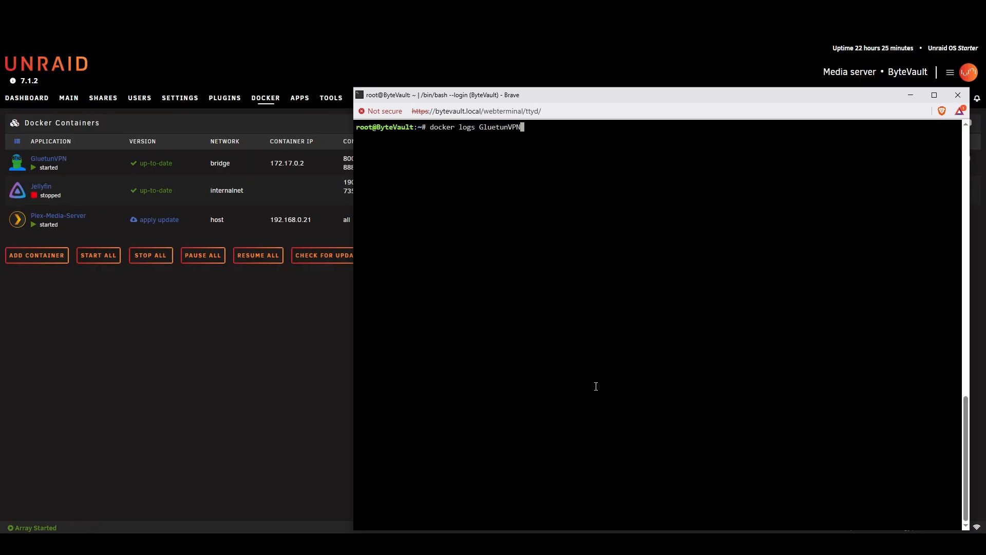
pyautogui.press('Return')
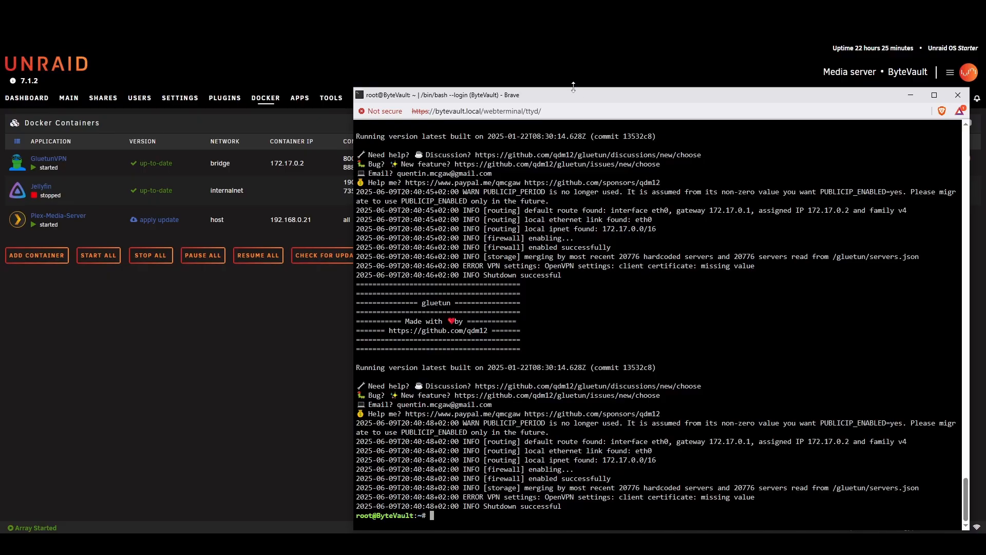
# - Examine the OpenVPN settings and shutdown messages in the GluetunVPN log, and close the terminal
pyautogui.moveTo(571, 88)
pyautogui.mouseDown()
pyautogui.moveTo(552, 45)
pyautogui.moveTo(555, 86)
pyautogui.mouseUp()
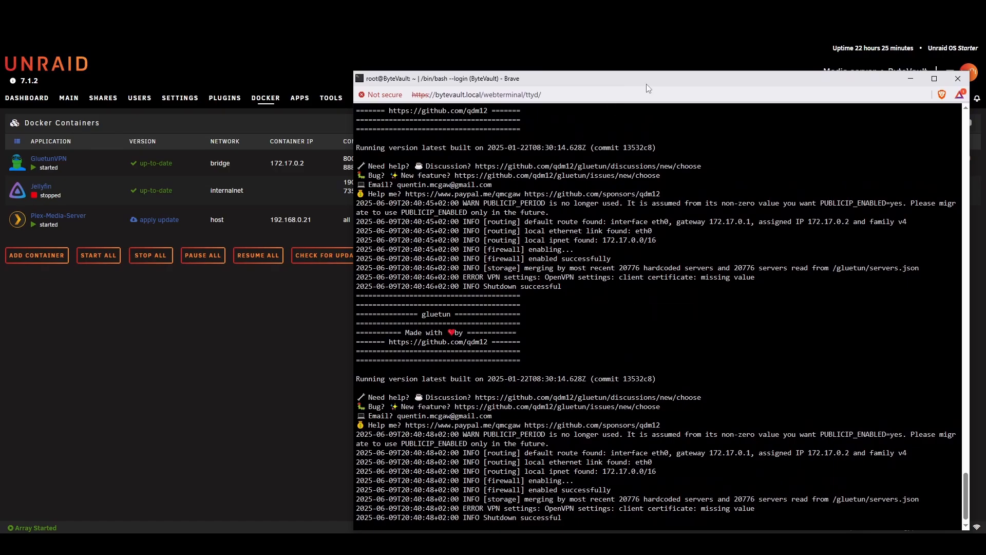
pyautogui.moveTo(646, 87); pyautogui.dragTo(615, 62)
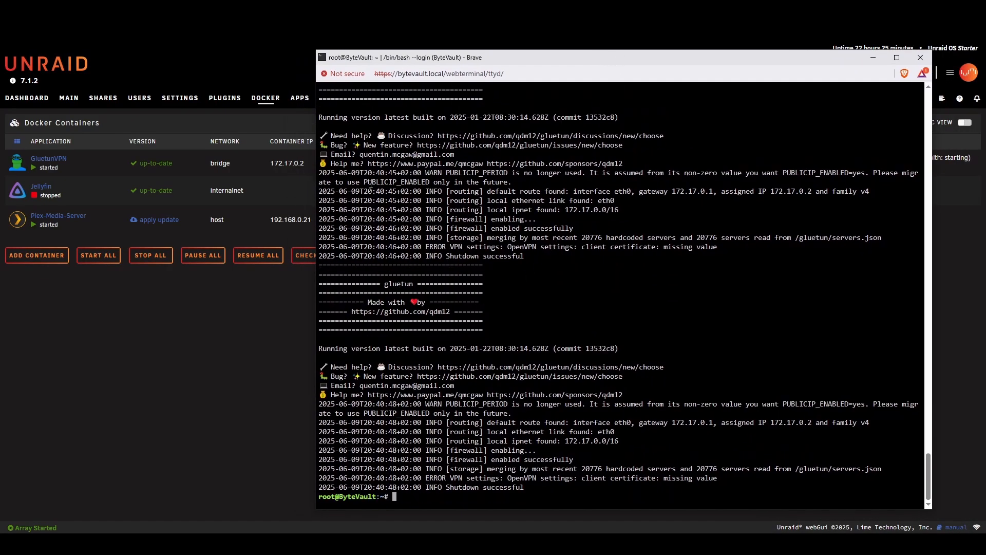
pyautogui.moveTo(379, 251); pyautogui.dragTo(721, 479)
pyautogui.click(550, 421)
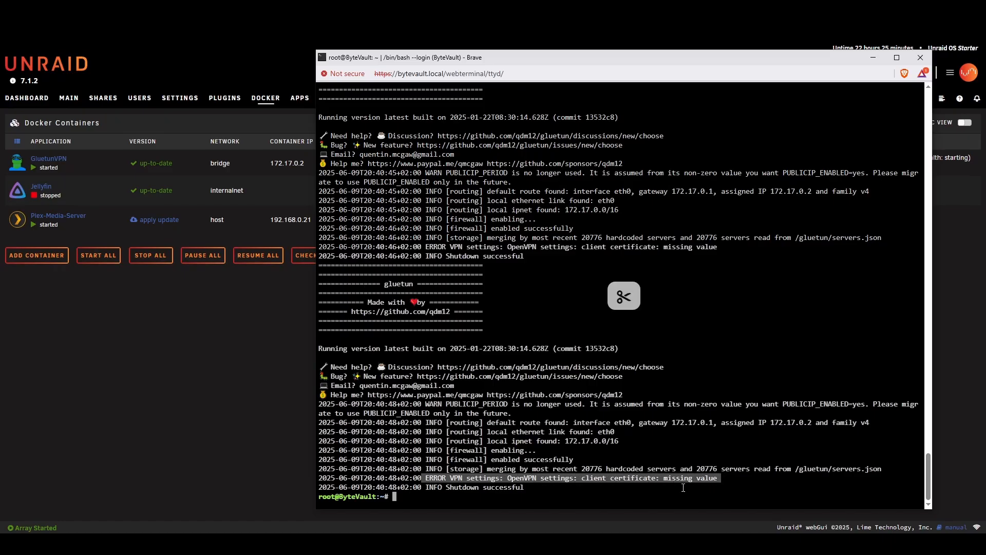
pyautogui.moveTo(553, 495); pyautogui.dragTo(385, 486)
pyautogui.click(548, 451)
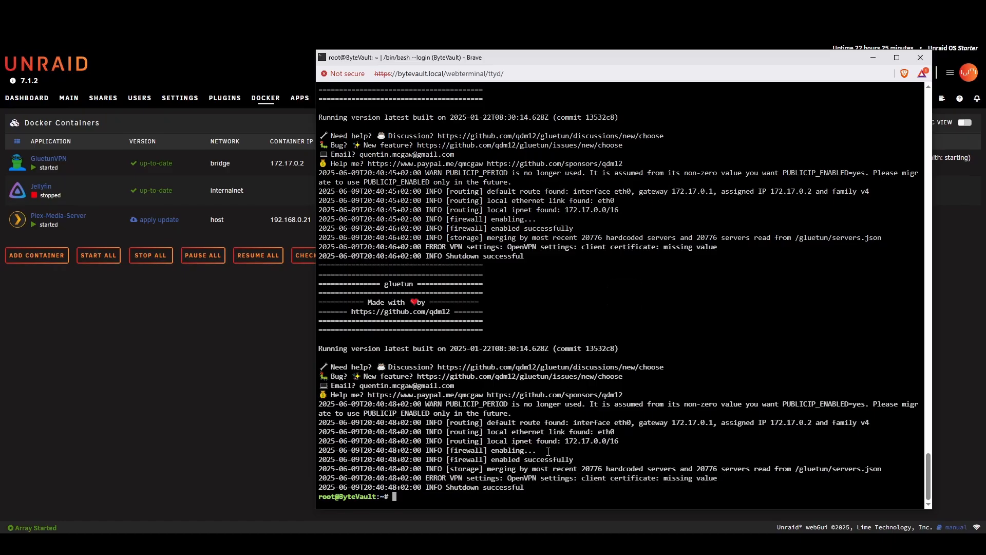
pyautogui.moveTo(413, 400); pyautogui.dragTo(555, 277)
pyautogui.click(658, 482)
pyautogui.click(550, 335)
pyautogui.click(925, 60)
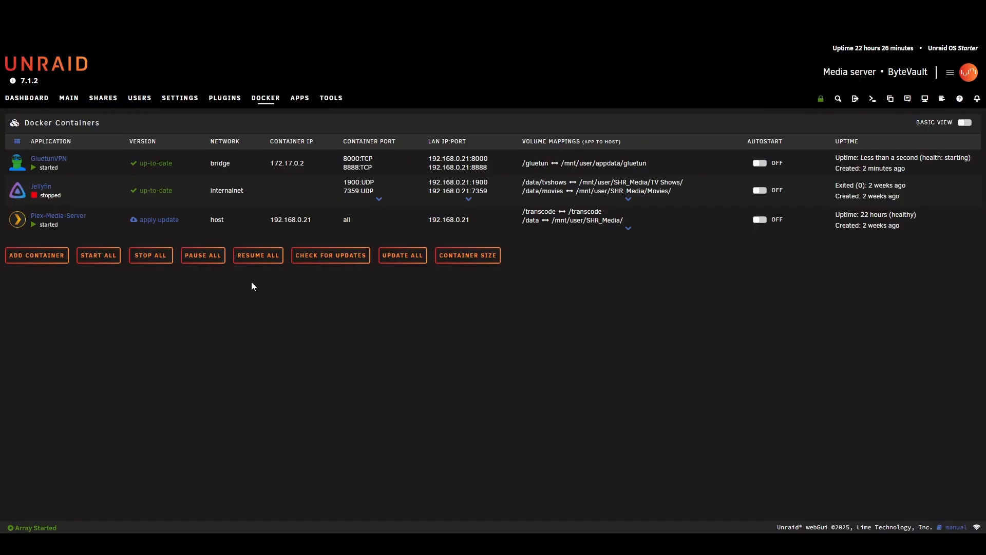
# - View the Unraid user shares, and open the gluetun folder of the mapped appdata share in File Explorer
pyautogui.click(99, 100)
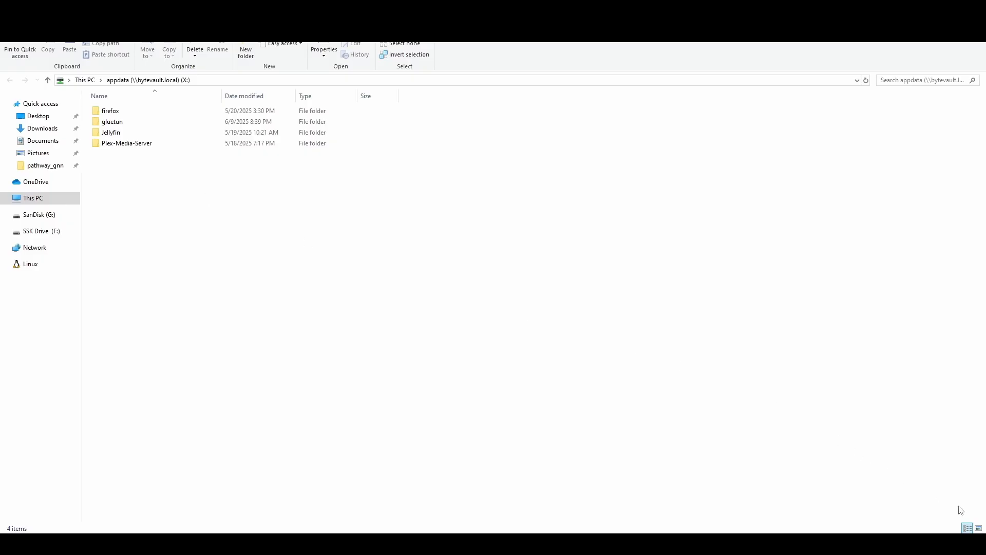
pyautogui.click(978, 528)
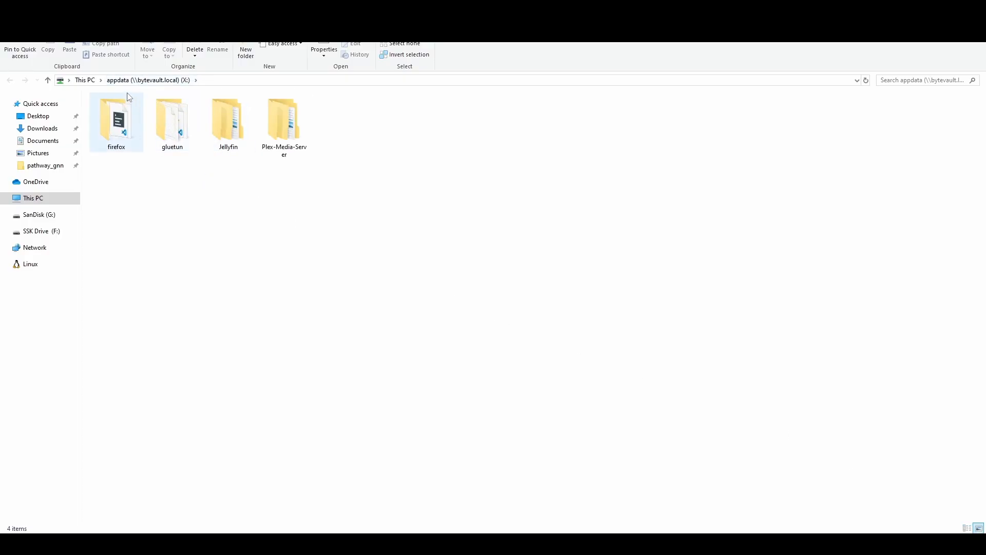
pyautogui.doubleClick(164, 132)
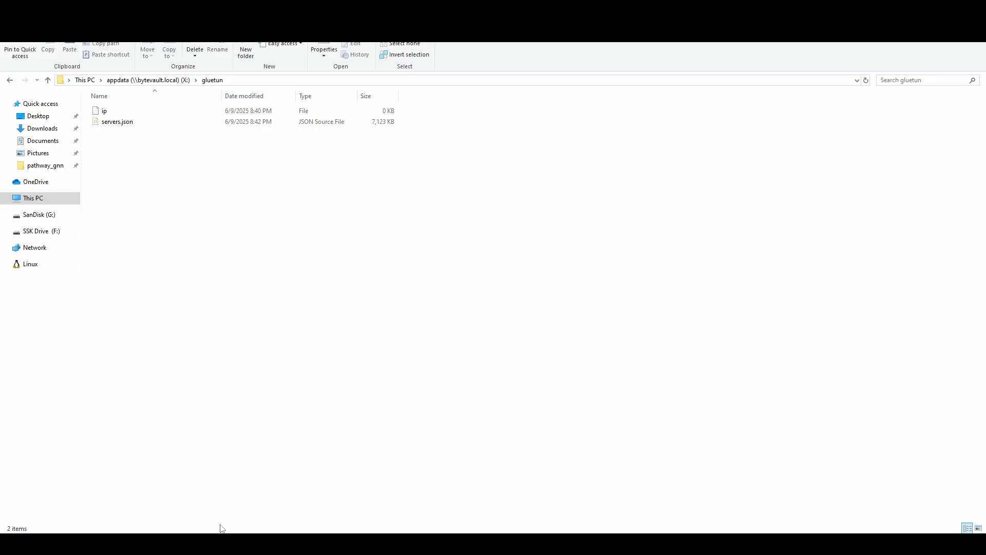
# - Copy client.crt and client.key from the downloaded unraid_openvpn folder
pyautogui.moveTo(222, 528)
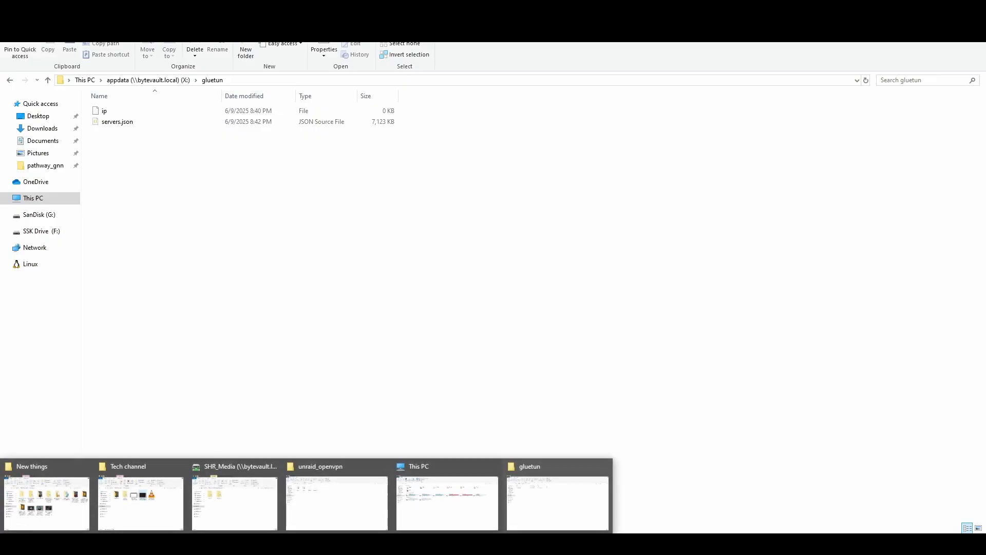
pyautogui.click(328, 503)
pyautogui.moveTo(168, 180); pyautogui.dragTo(229, 115)
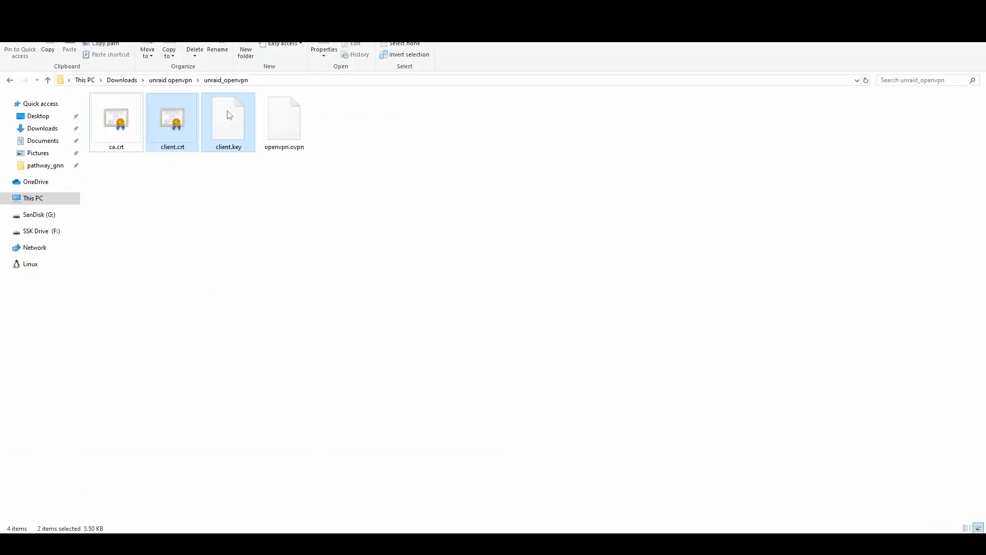
pyautogui.hotkey('ctrl', 'c')
# - Try to paste the two client files into the gluetun folder of the appdata share, skipping the files that need permission
pyautogui.hotkey('alt', 'Tab')
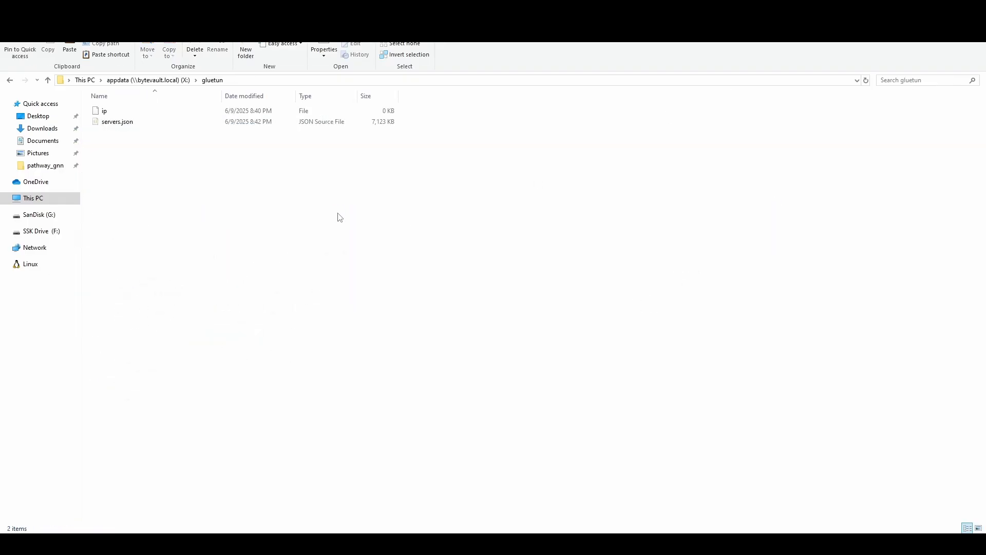
pyautogui.hotkey('ctrl', 'v')
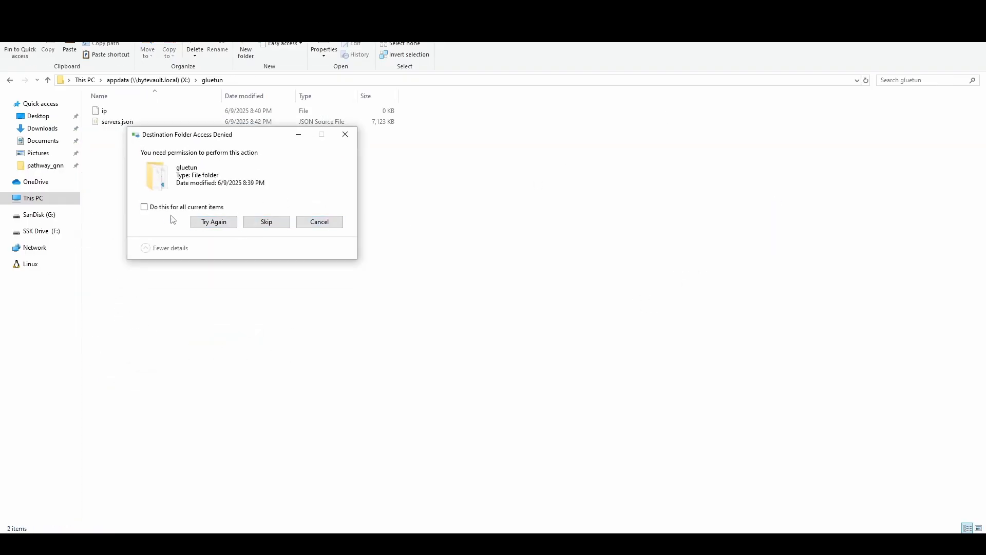
pyautogui.click(273, 227)
pyautogui.click(266, 222)
pyautogui.click(267, 224)
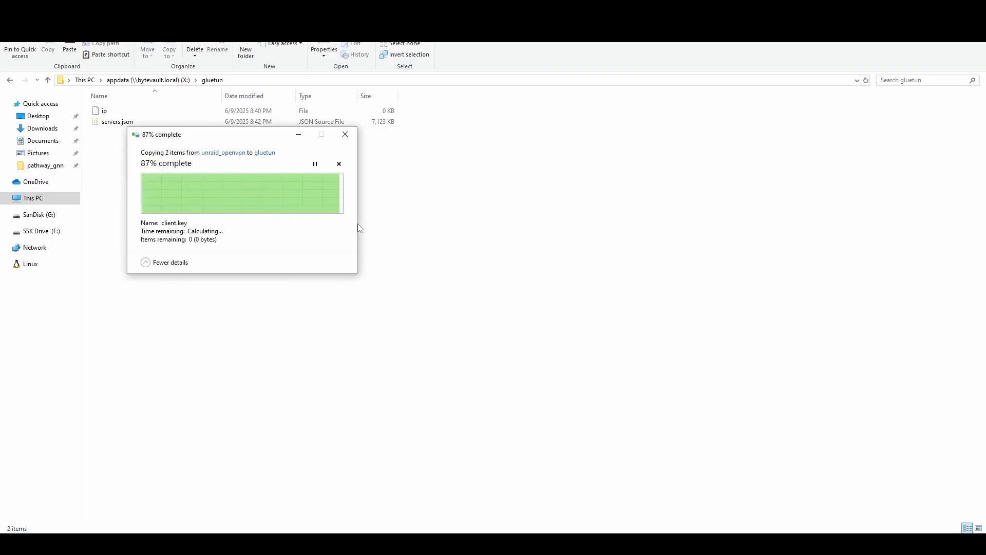
# - Paste client.crt and client.key into the root folder of the appdata share
pyautogui.click(178, 81)
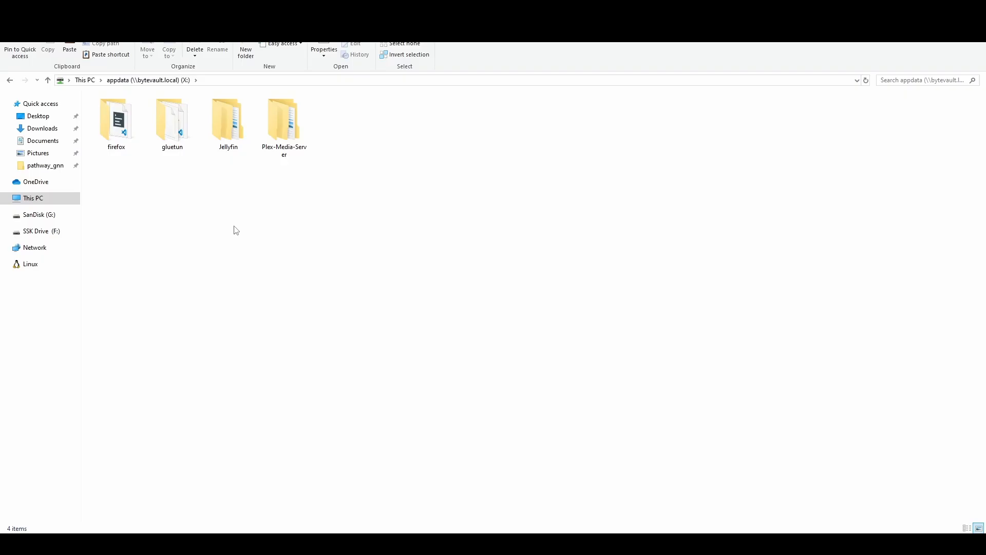
pyautogui.hotkey('ctrl', 'v')
pyautogui.click(359, 235)
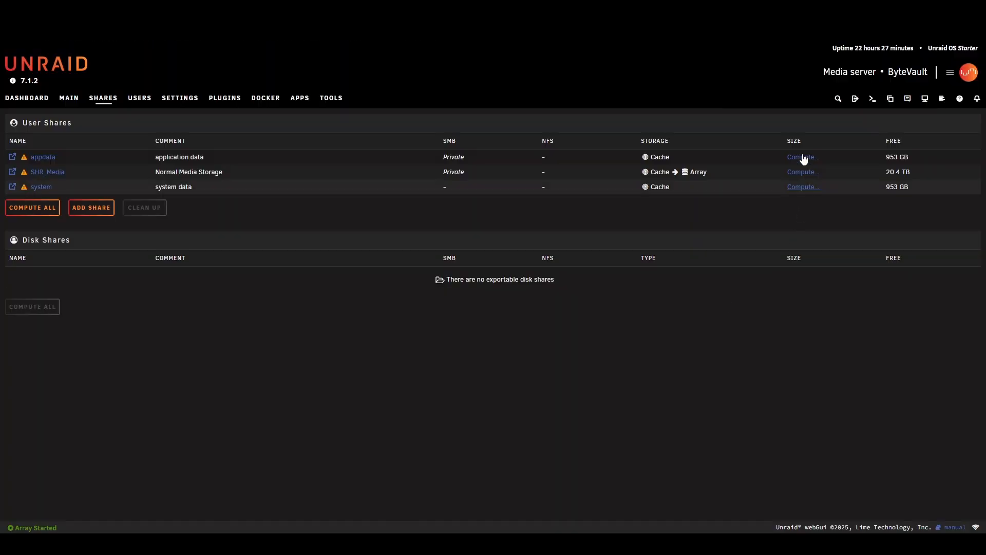
# - Open the Unraid web terminal, change to /mnt/user and list its contents
pyautogui.click(871, 99)
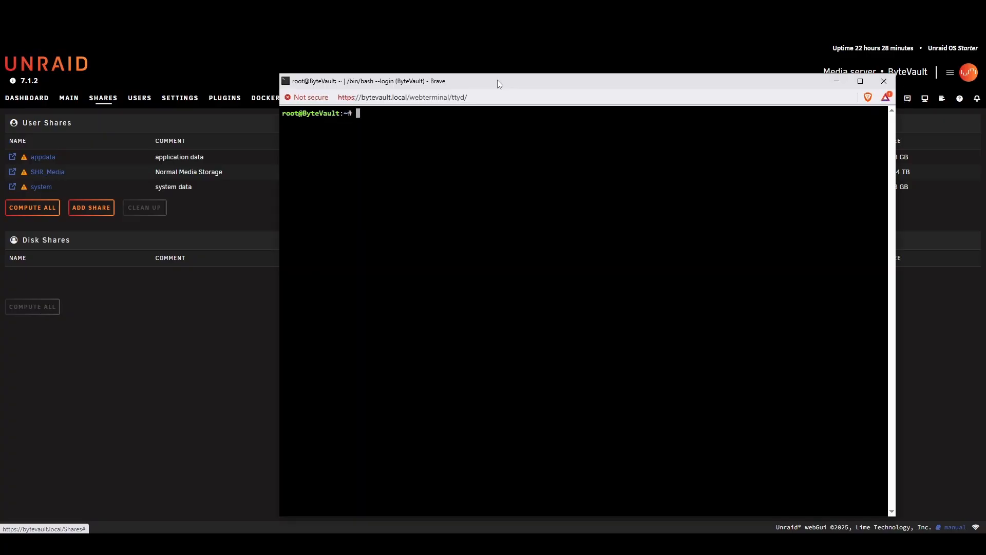
pyautogui.write('cd /mnt/user')
pyautogui.press('Return')
pyautogui.write('ls')
pyautogui.press('Return')
# - Change into the appdata directory and list its contents to check for client.crt and client.key
pyautogui.write('cd ap')
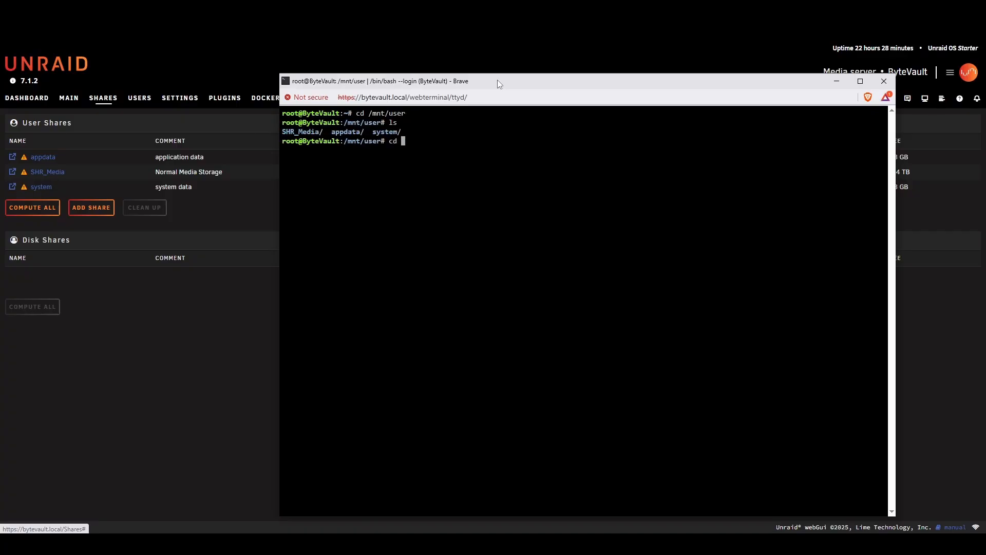
pyautogui.press('Tab')
pyautogui.press('Return')
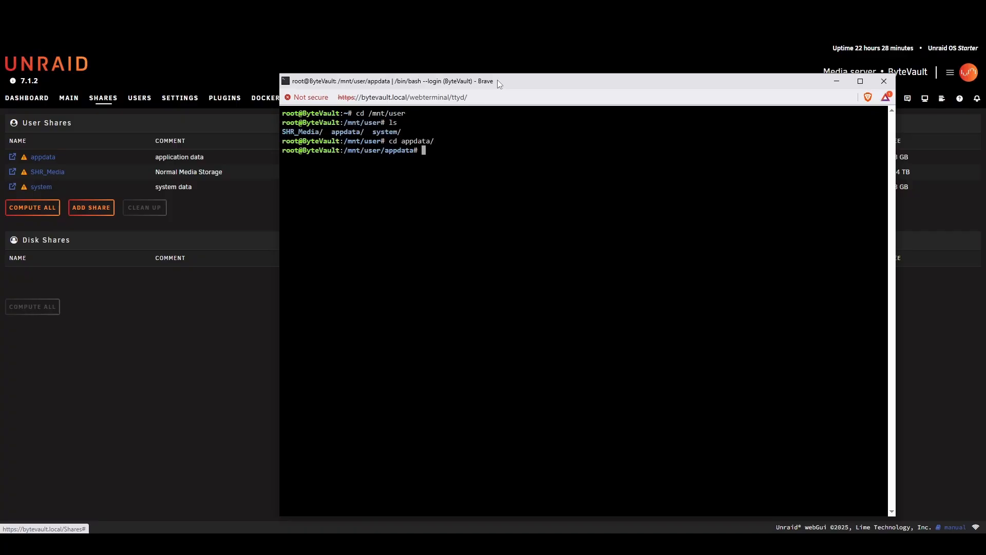
pyautogui.write('ls')
pyautogui.press('Return')
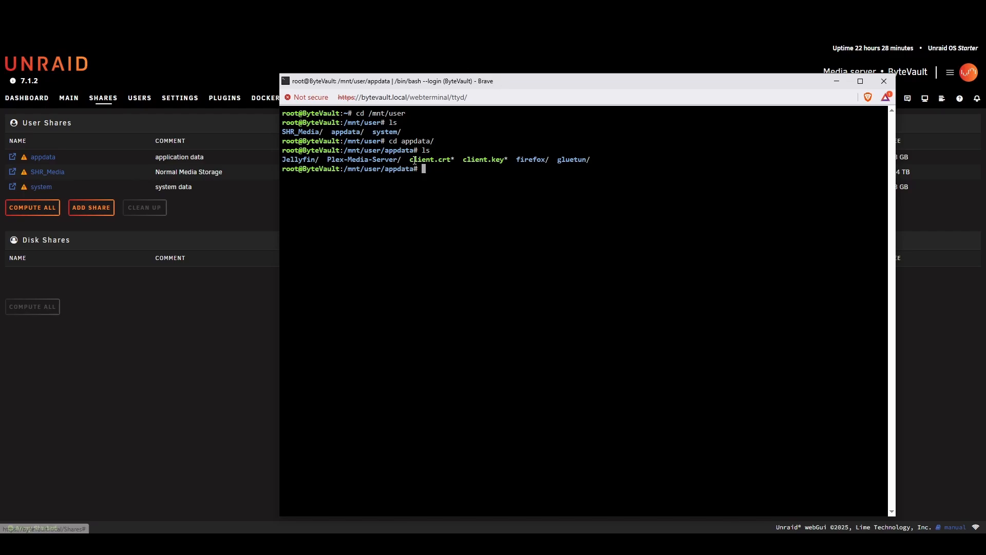
pyautogui.moveTo(412, 160); pyautogui.dragTo(501, 161)
pyautogui.click(507, 161)
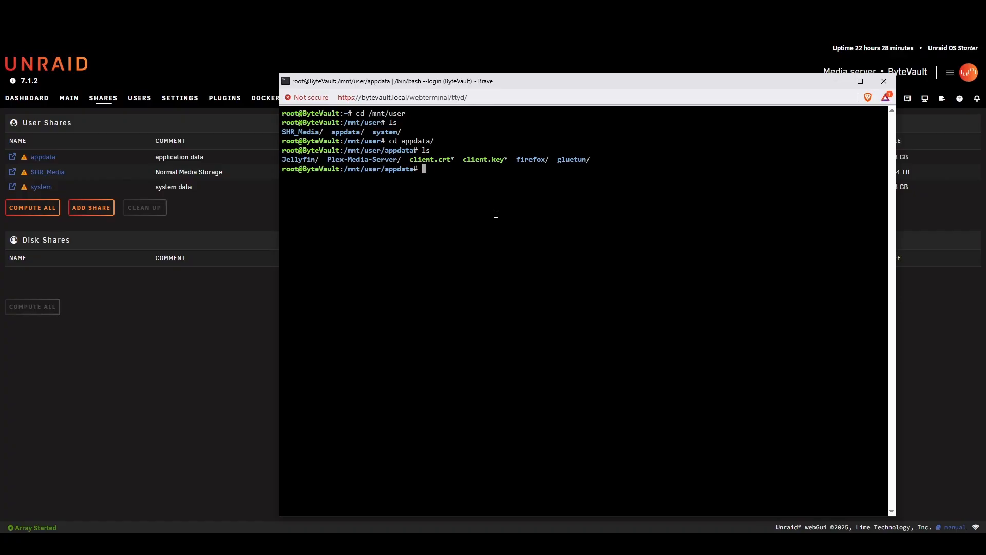
# - Move client.crt from appdata into the gluetun folder with mv
pyautogui.write('mv')
pyautogui.moveTo(557, 160); pyautogui.dragTo(600, 159)
pyautogui.click(600, 159)
pyautogui.write('client.crt glue')
pyautogui.press('Tab')
pyautogui.press('Return')
# - Move client.key from appdata into the gluetun folder with mv
pyautogui.write('mv ')
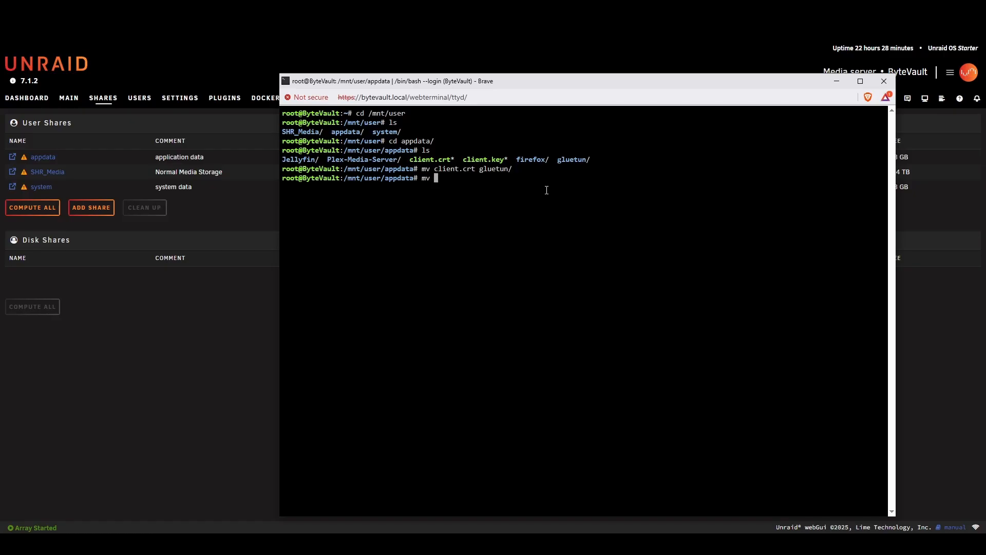
pyautogui.write('client.key glu')
pyautogui.press('Tab')
pyautogui.press('Return')
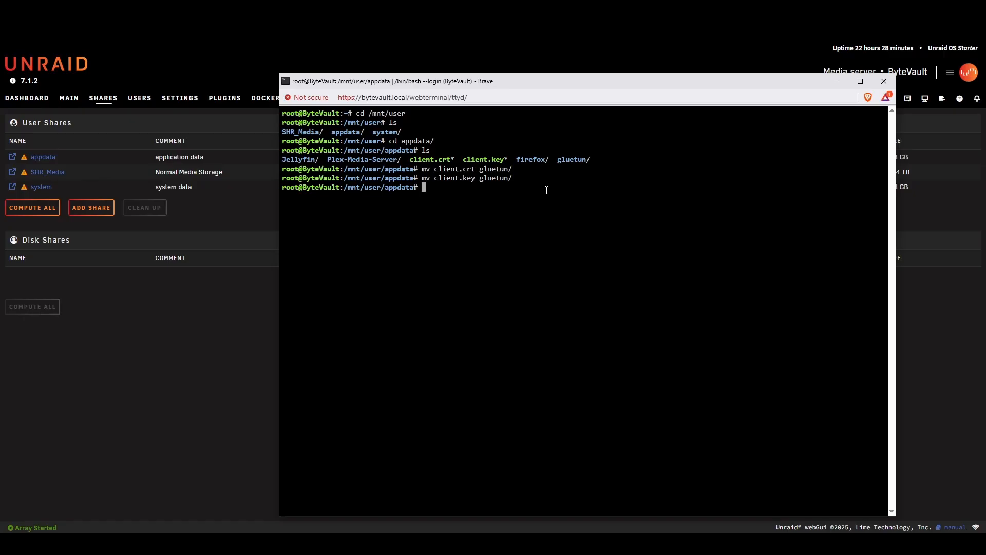
# - Change into the gluetun directory and list its files to check for the two client files
pyautogui.write('cd glu')
pyautogui.press('Tab')
pyautogui.press('Return')
pyautogui.write('ls')
pyautogui.press('Return')
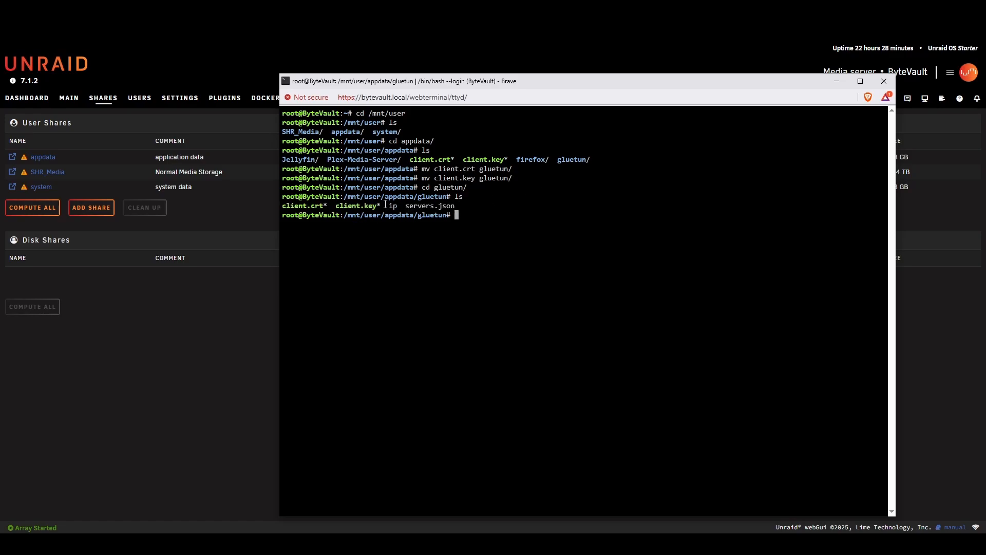
pyautogui.moveTo(385, 204); pyautogui.dragTo(282, 196)
pyautogui.click(484, 236)
# - Go back up to appdata, list its contents to check what remains there, and minimize the terminal
pyautogui.write('cd ..')
pyautogui.press('Return')
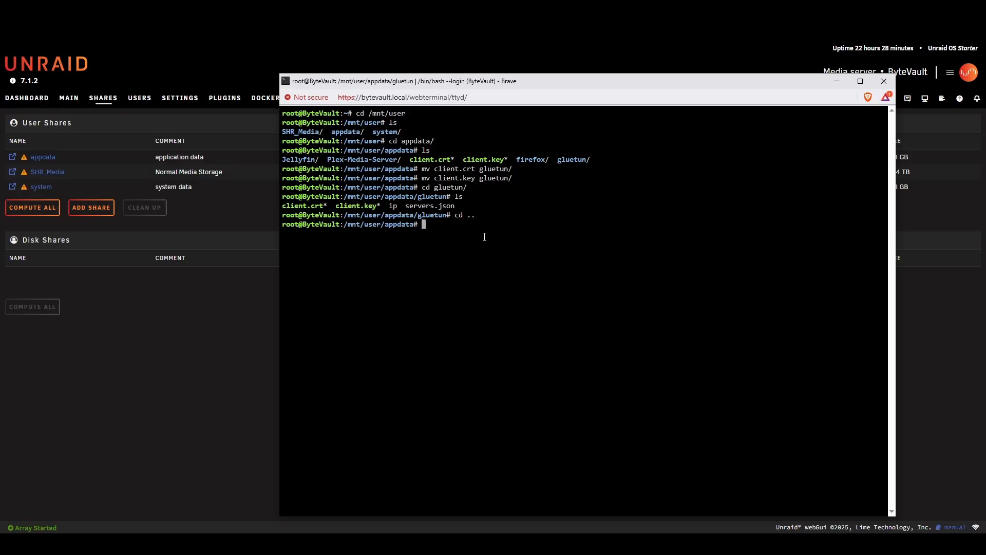
pyautogui.write('ls')
pyautogui.press('Return')
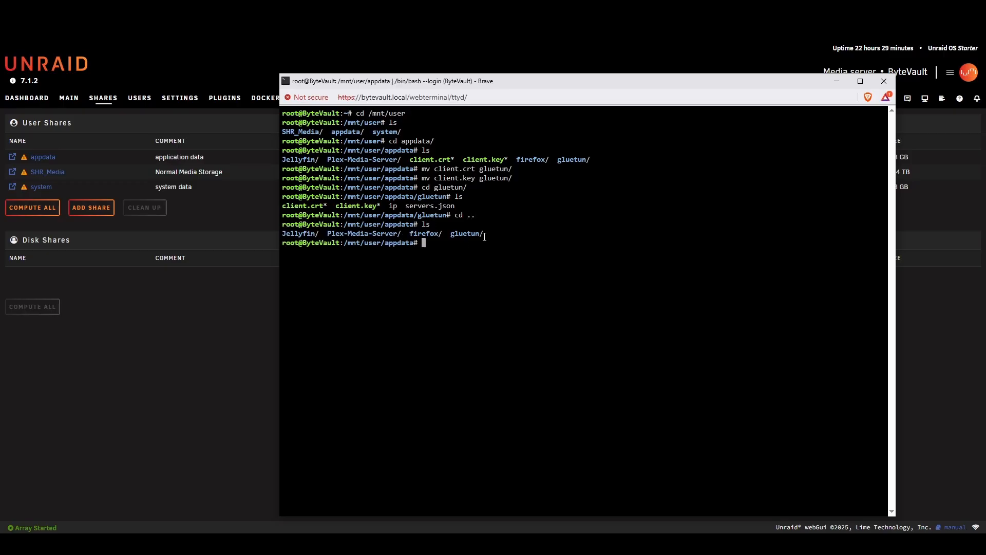
pyautogui.moveTo(493, 233); pyautogui.dragTo(282, 233)
pyautogui.click(536, 282)
pyautogui.click(837, 82)
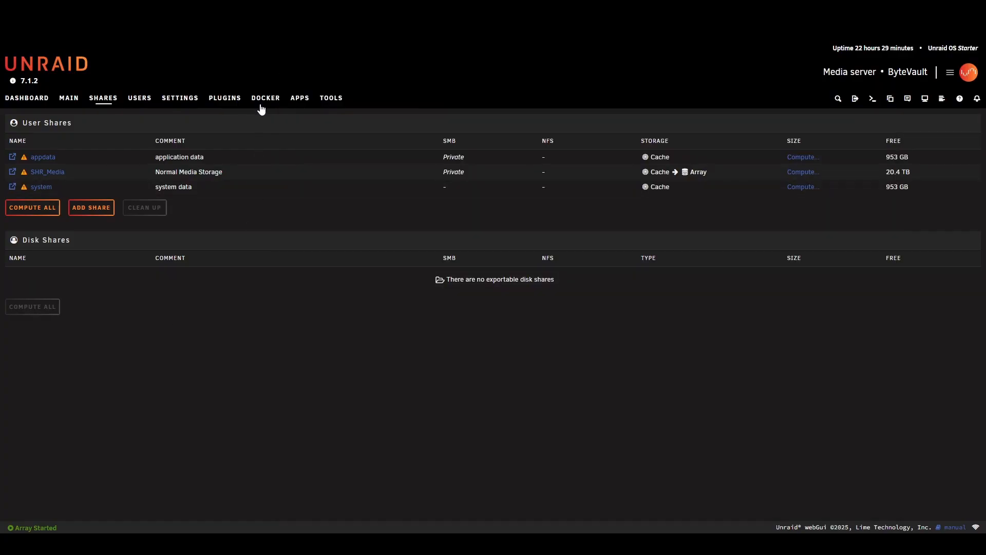
# - Restart the GluetunVPN container from the Docker containers list
pyautogui.click(261, 100)
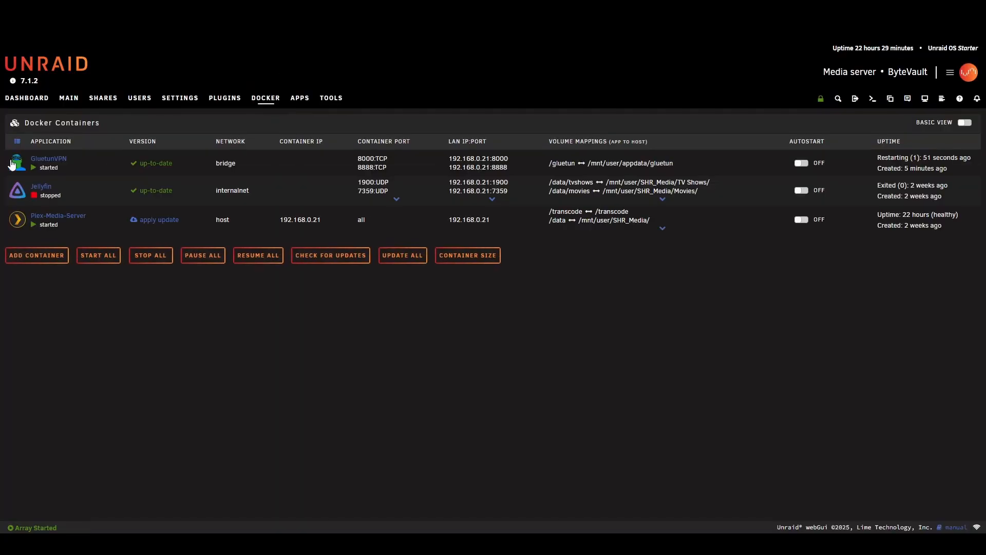
pyautogui.click(18, 166)
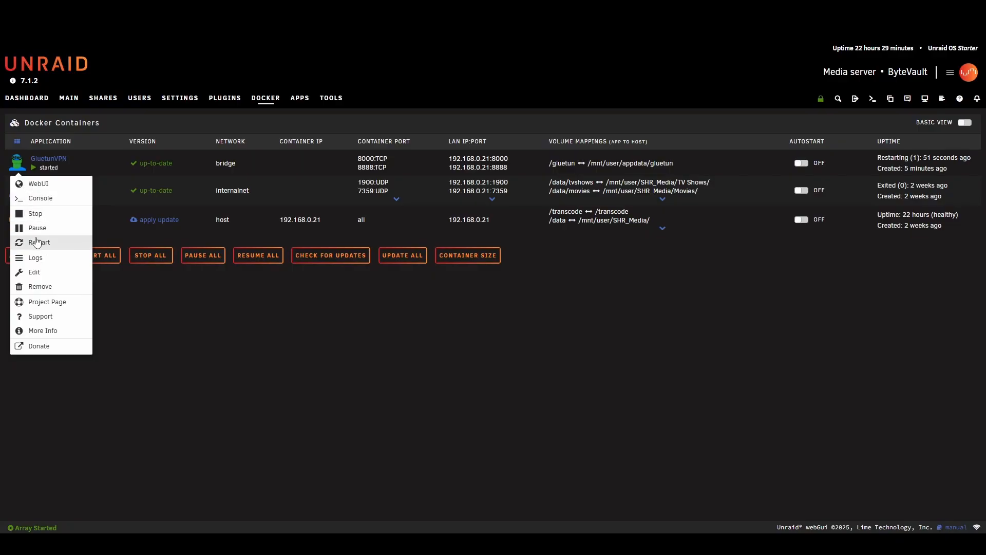
pyautogui.click(55, 242)
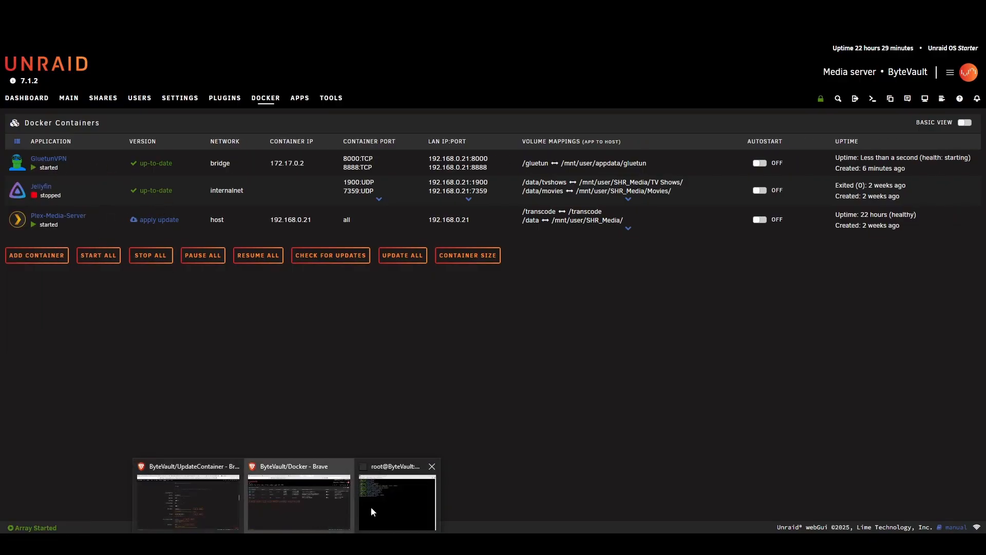
# - Bring back the terminal, return to the home directory and clear the screen
pyautogui.click(377, 500)
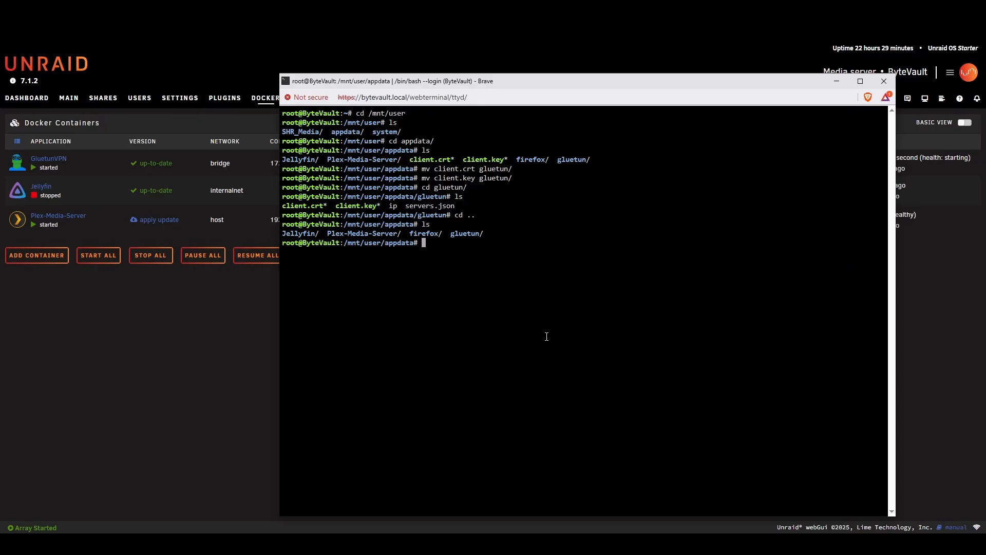
pyautogui.write('docker')
pyautogui.press('BackSpace')
pyautogui.press('BackSpace')
pyautogui.press('BackSpace')
pyautogui.press('BackSpace')
pyautogui.press('BackSpace')
pyautogui.press('BackSpace')
pyautogui.hotkey('ctrl', 'l')
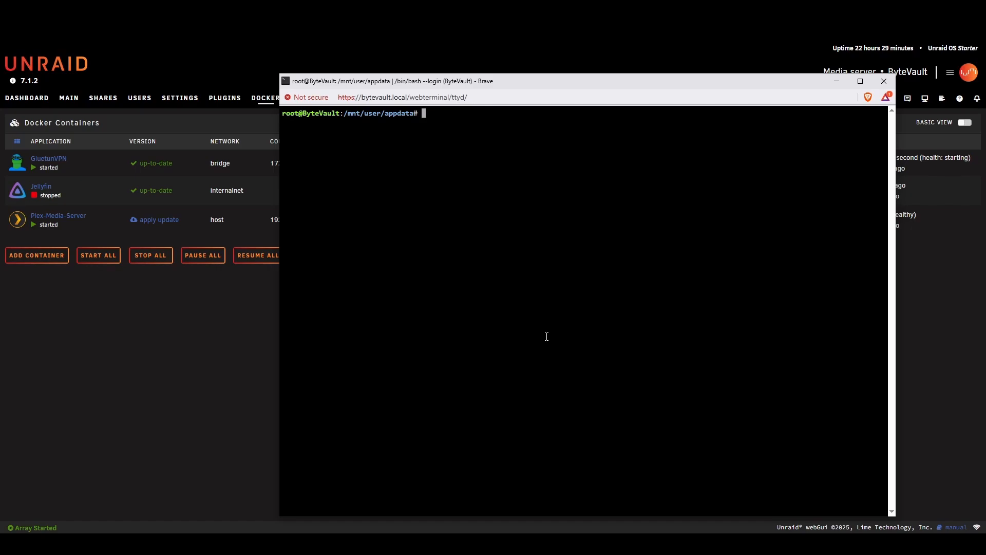
pyautogui.write('cd')
pyautogui.press('Return')
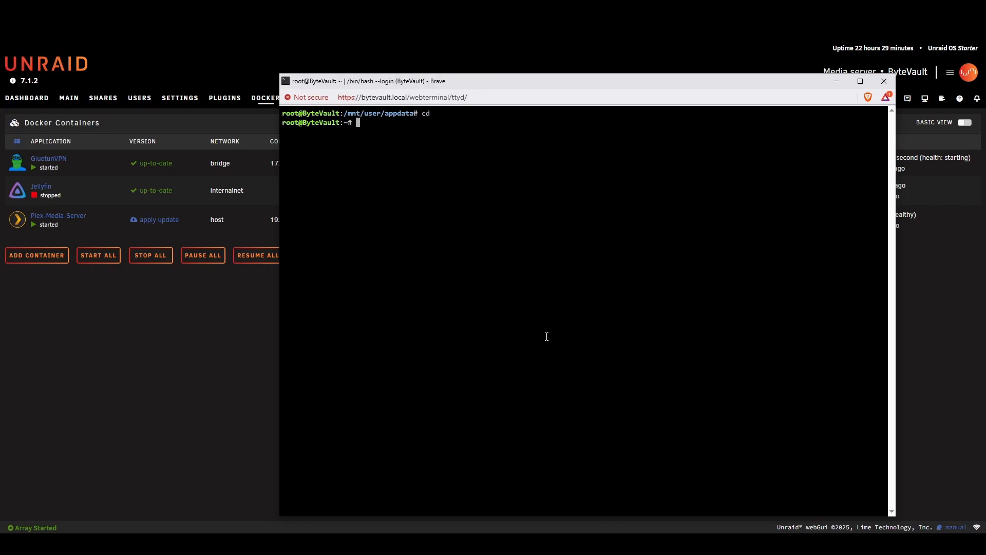
pyautogui.hotkey('ctrl', 'l')
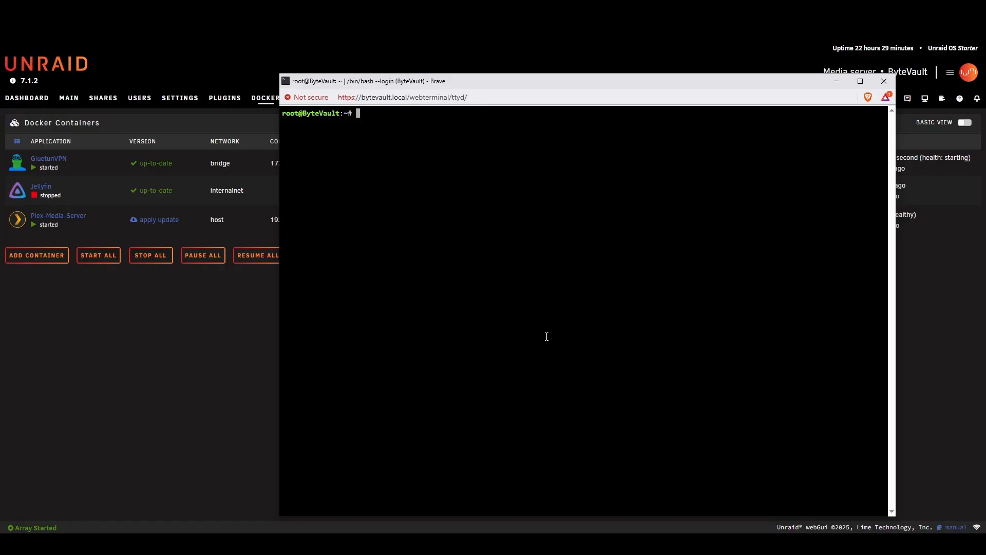
# - Show the Gluetun container's logs with docker logs, check the reported IP location, and close the terminal
pyautogui.write('docker logs GluetunVPN')
pyautogui.press('Return')
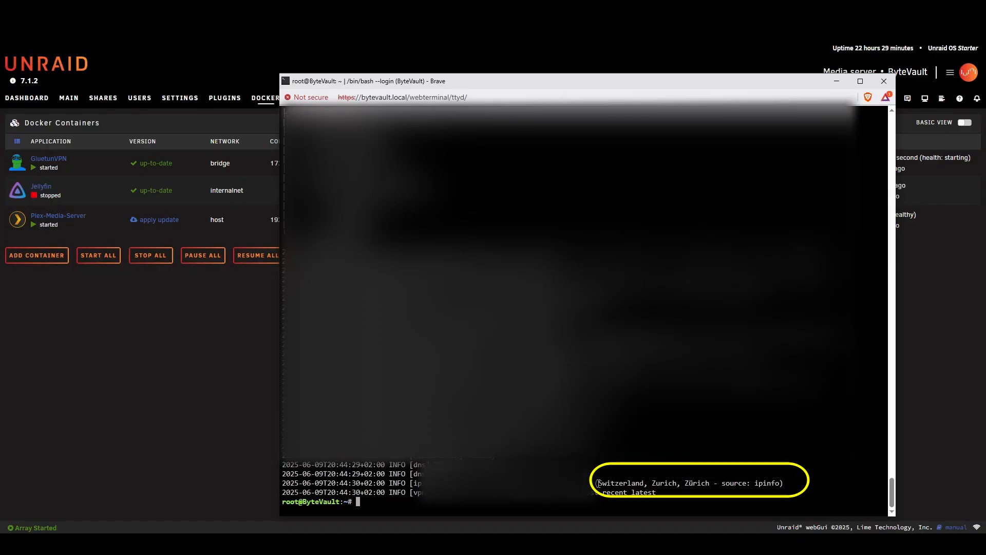
pyautogui.moveTo(552, 483); pyautogui.dragTo(746, 482)
pyautogui.click(647, 483)
pyautogui.click(781, 481)
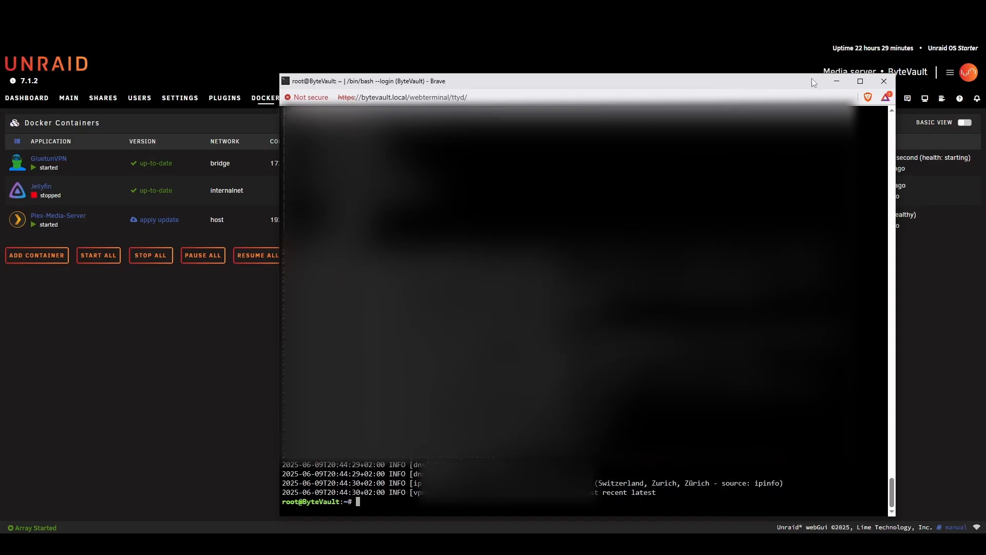
pyautogui.click(883, 78)
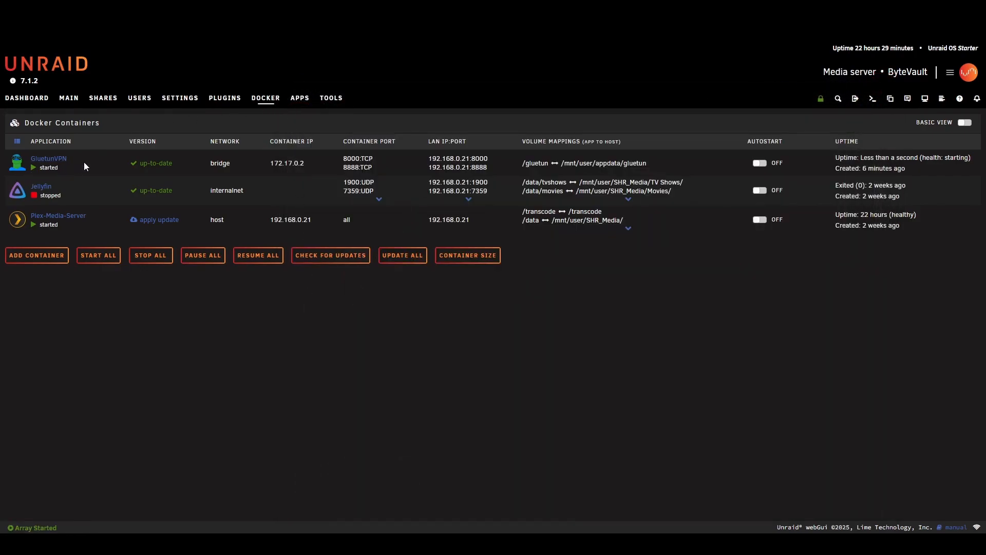
# - Search the Unraid community apps for firefox
pyautogui.moveTo(85, 162); pyautogui.dragTo(44, 158)
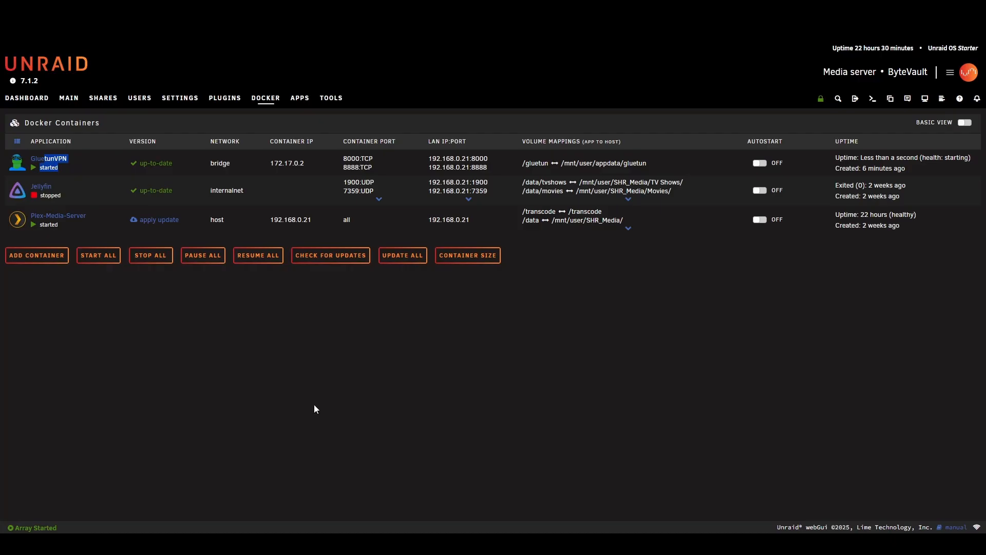
pyautogui.click(315, 405)
pyautogui.click(303, 98)
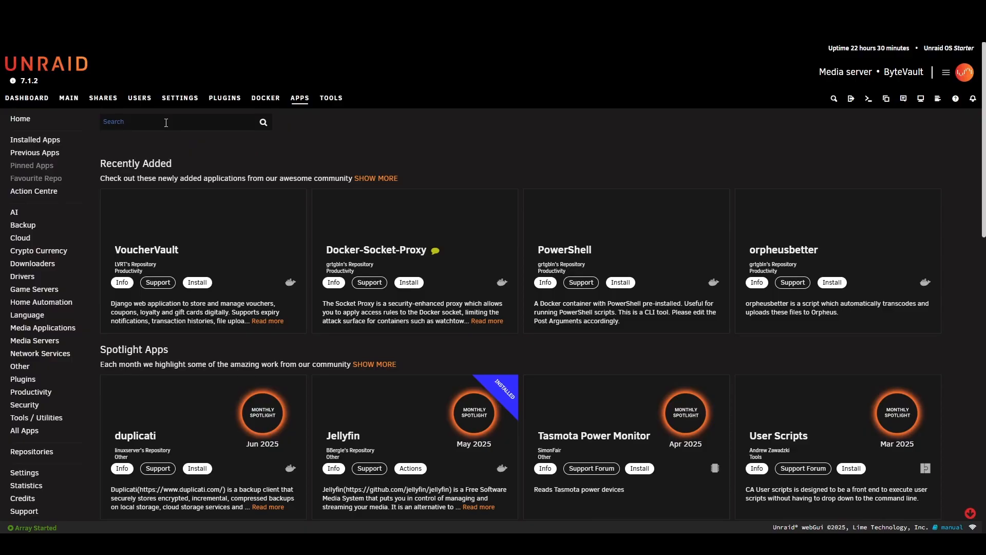
pyautogui.write('fire')
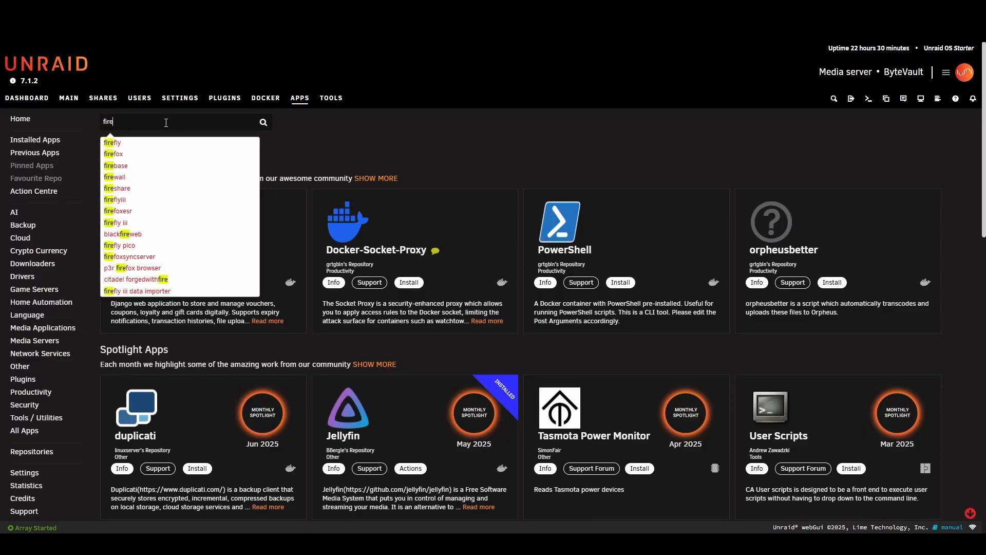
pyautogui.write('fox')
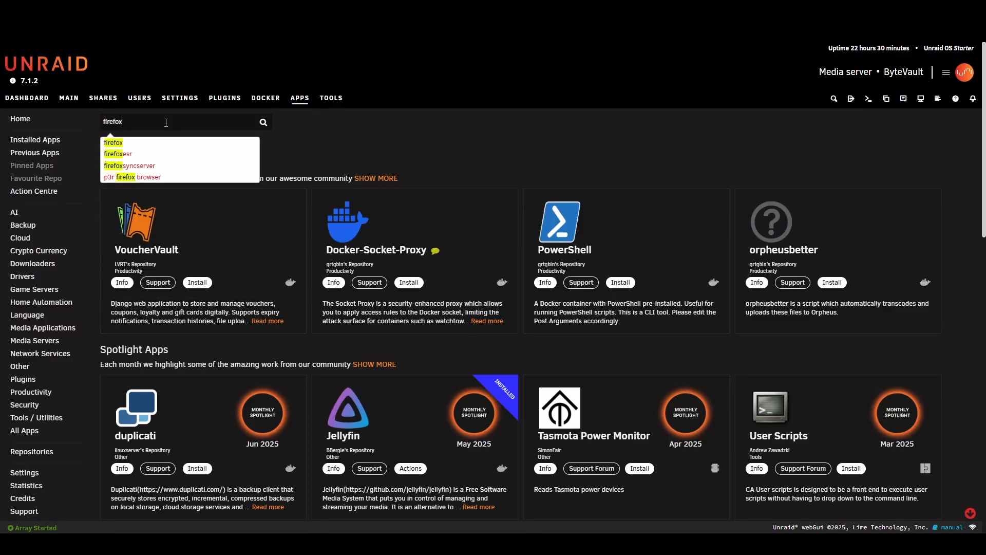
pyautogui.press('Return')
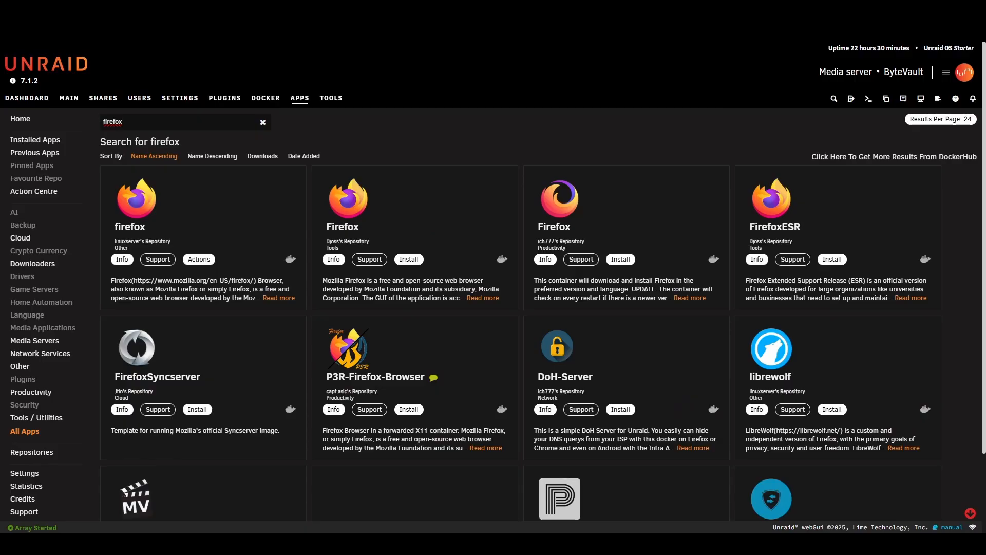
# - Start installing the linuxserver firefox app to get its container template
pyautogui.click(168, 222)
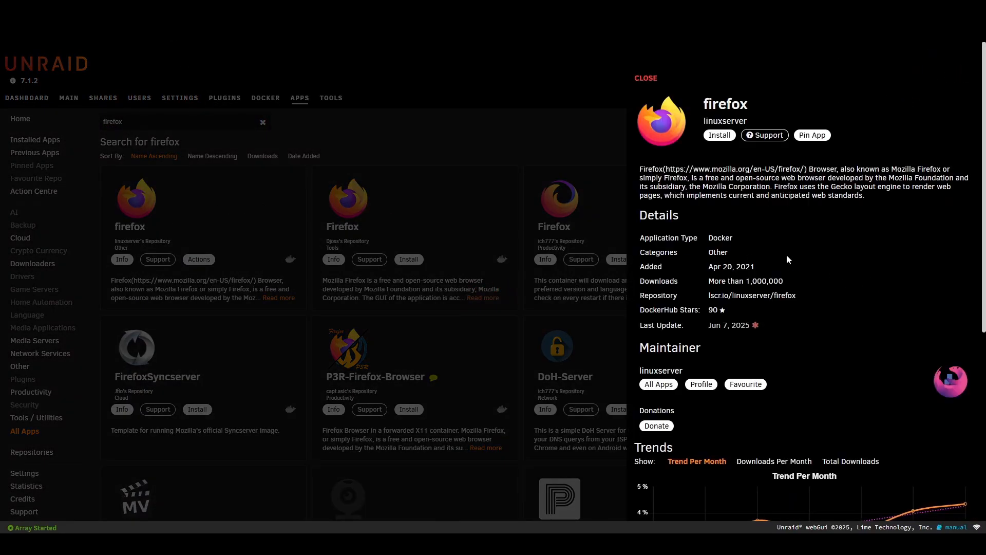
pyautogui.click(712, 136)
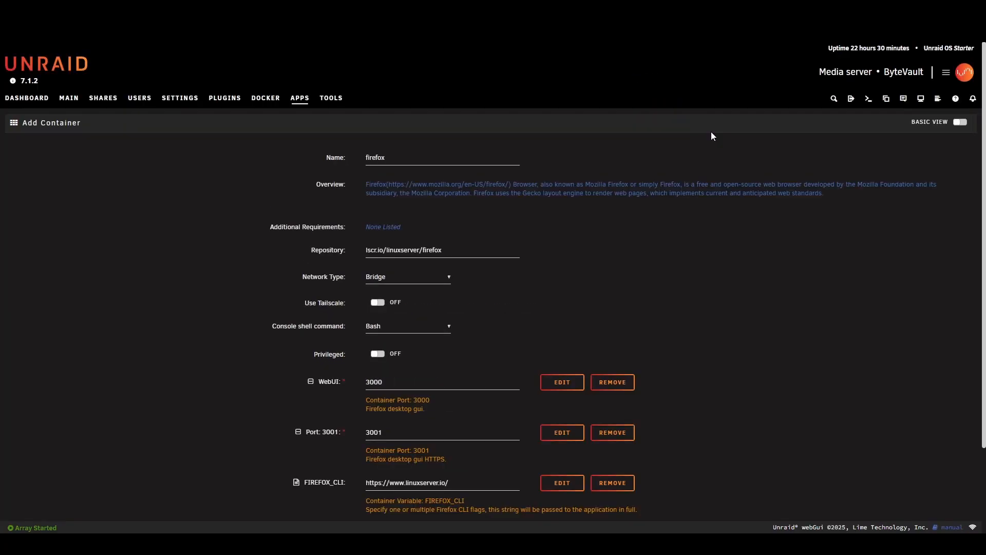
pyautogui.scroll(-2, 383, 267)
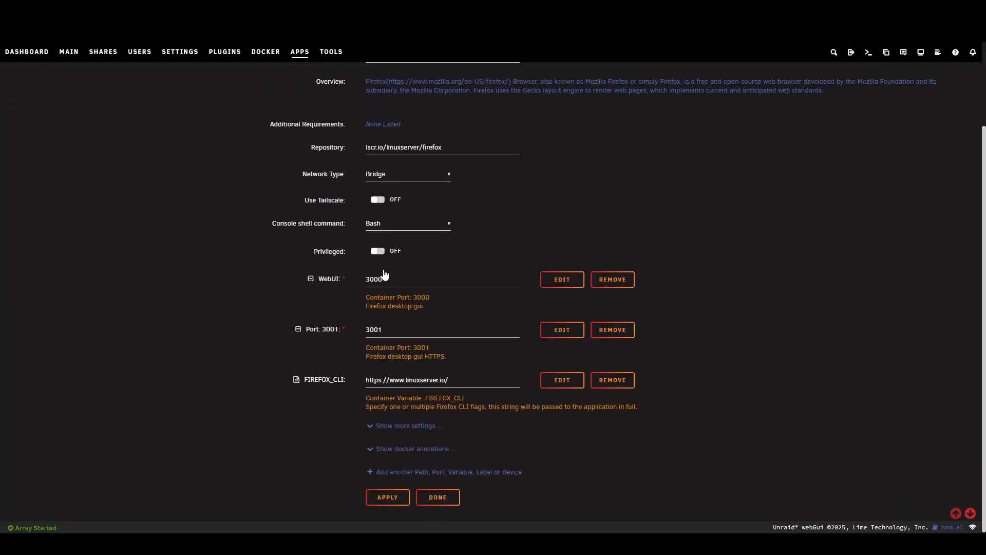
# - Review the network type options in the firefox container template, leaving Bridge selected
pyautogui.click(428, 174)
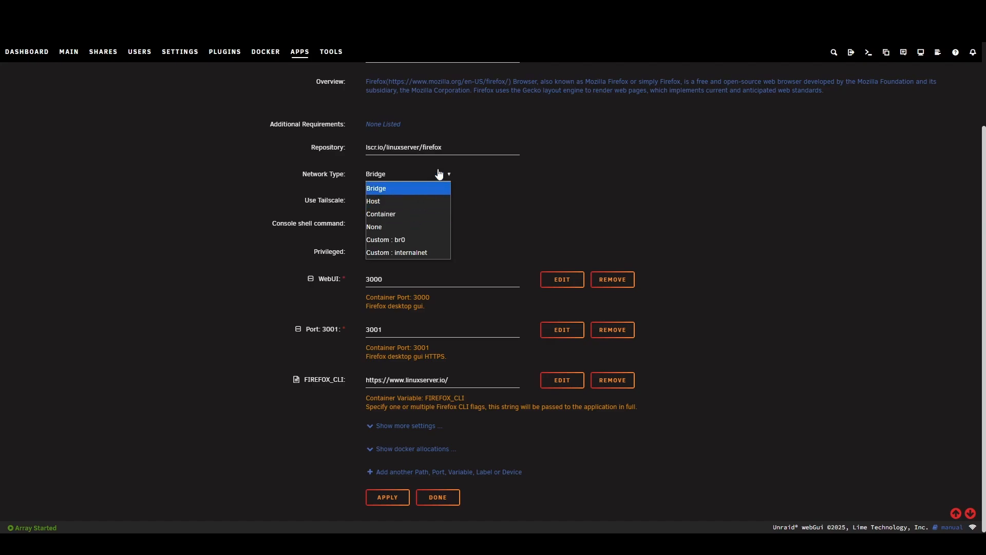
pyautogui.click(442, 174)
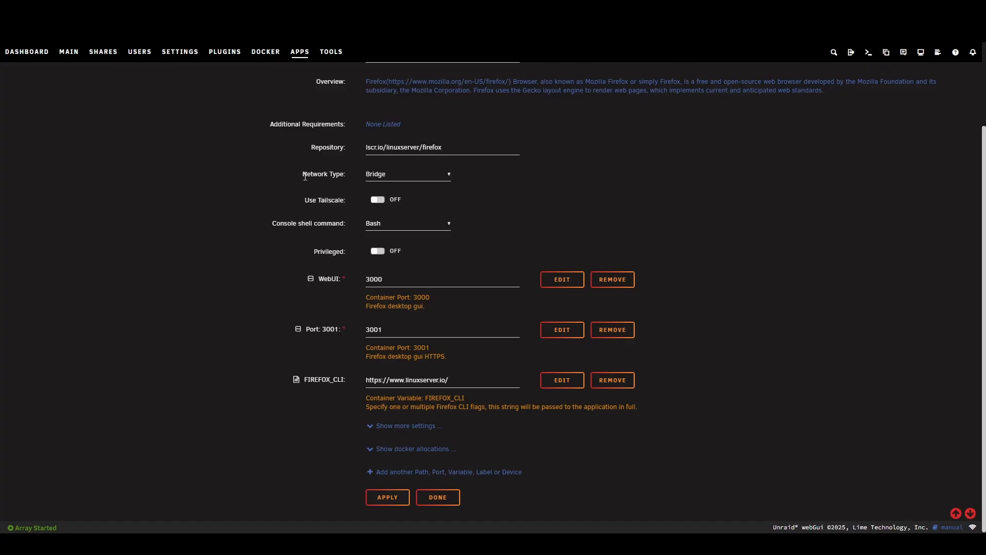
pyautogui.moveTo(279, 161); pyautogui.dragTo(551, 227)
pyautogui.click(551, 227)
pyautogui.scroll(-1, 455, 198)
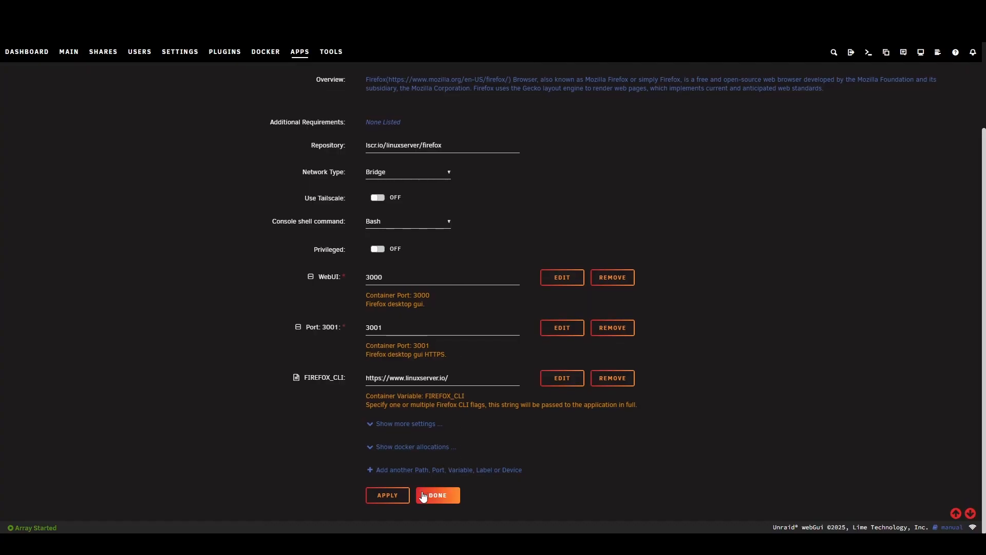
# - Apply the firefox template to create the container, and return to the Docker containers list
pyautogui.click(385, 495)
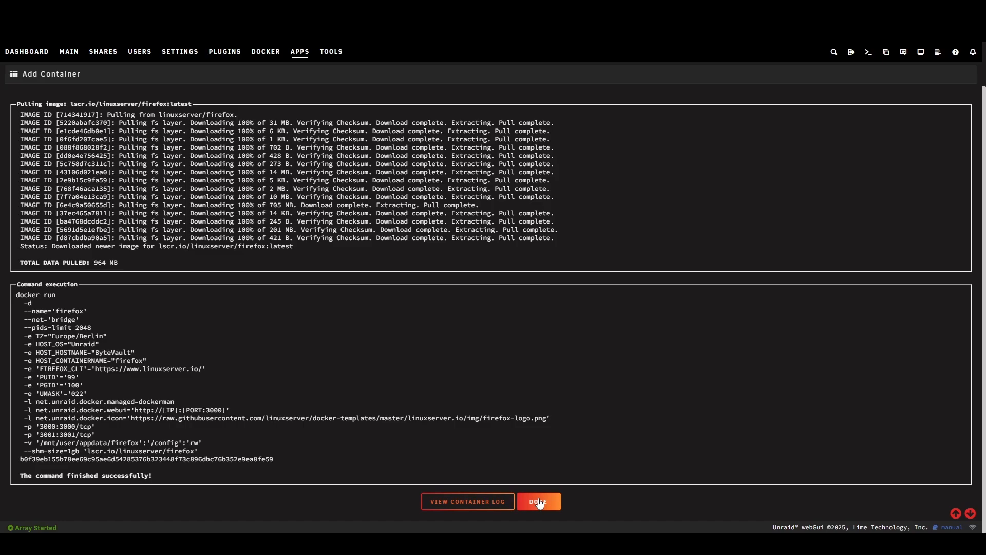
pyautogui.click(538, 501)
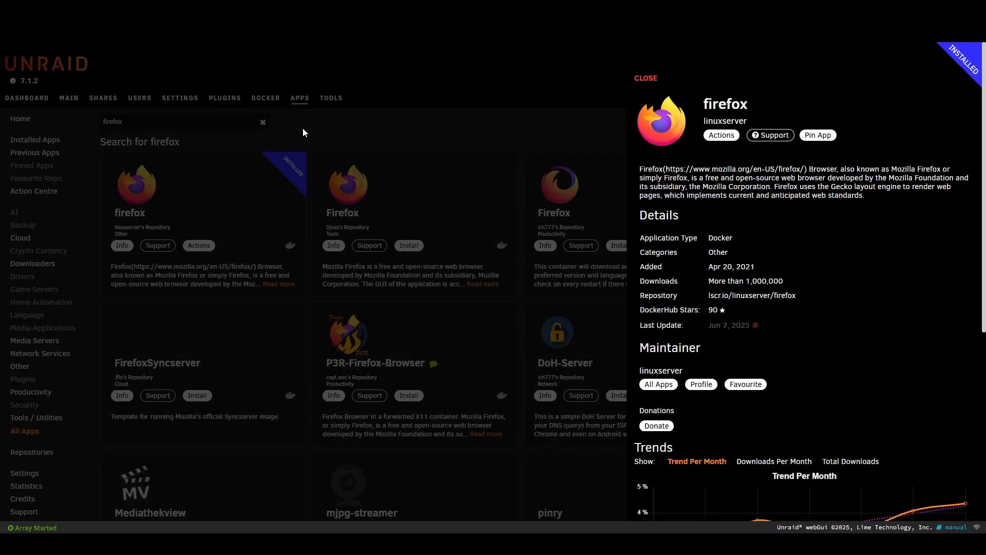
pyautogui.click(307, 122)
pyautogui.click(257, 101)
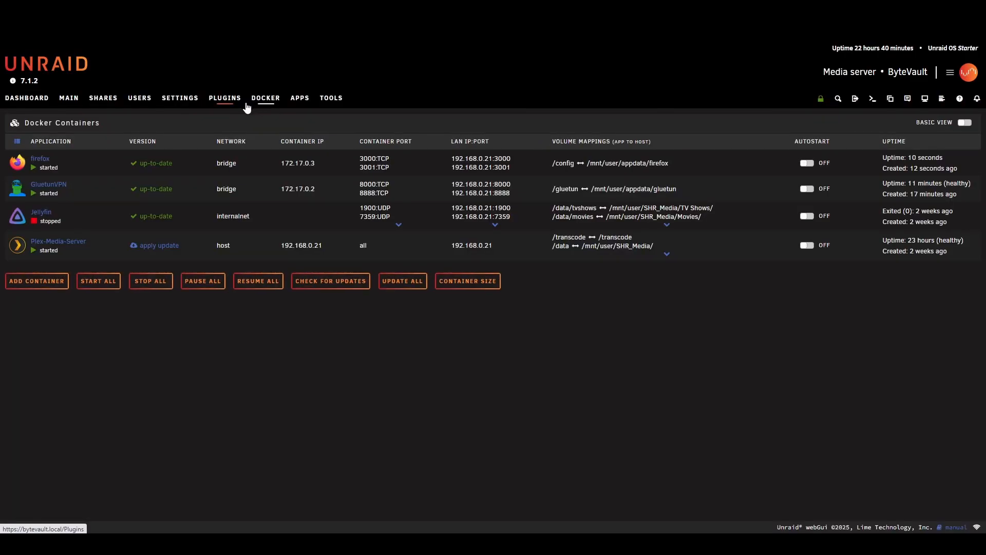
# - Open the firefox container's web interface and load whatsmyip.com to check the public IP address and country
pyautogui.click(17, 163)
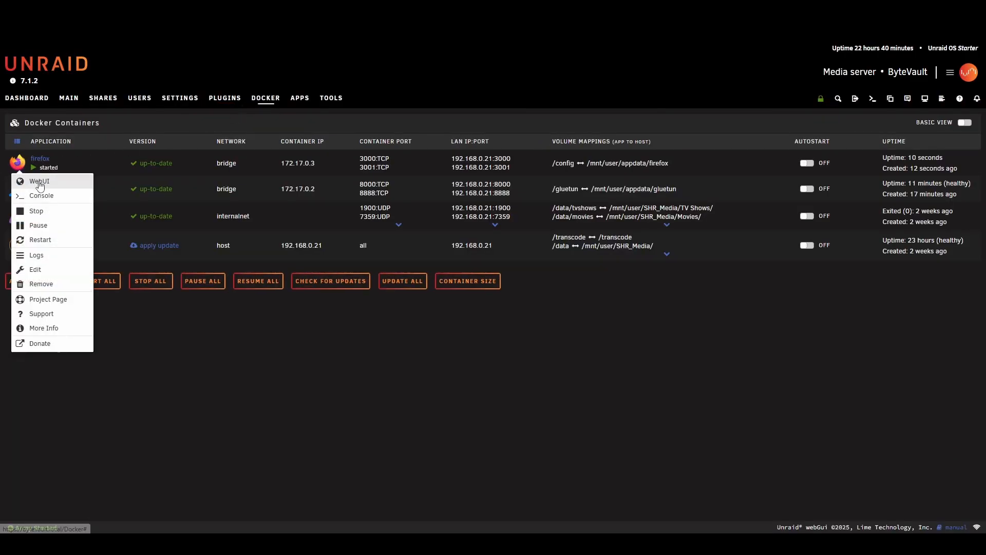
pyautogui.click(39, 182)
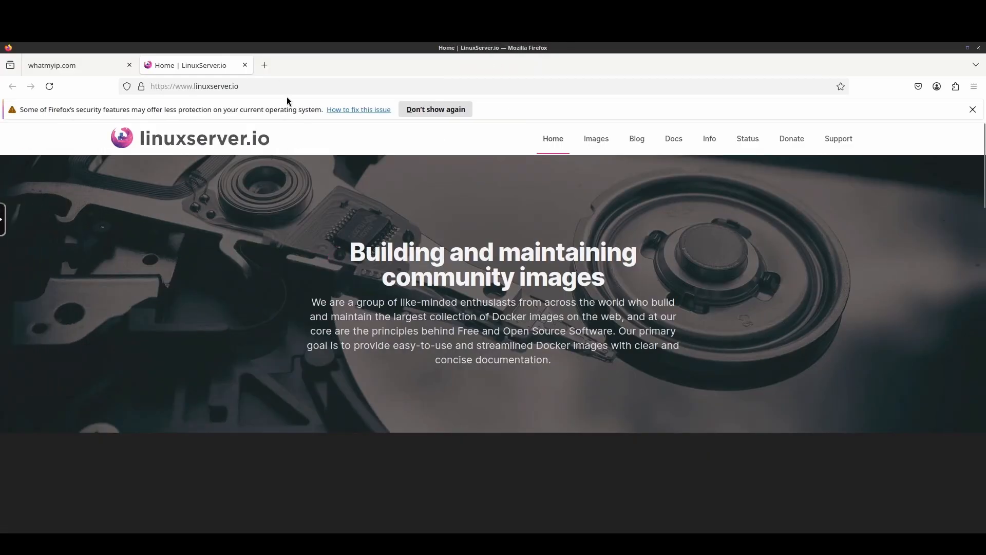
pyautogui.click(271, 85)
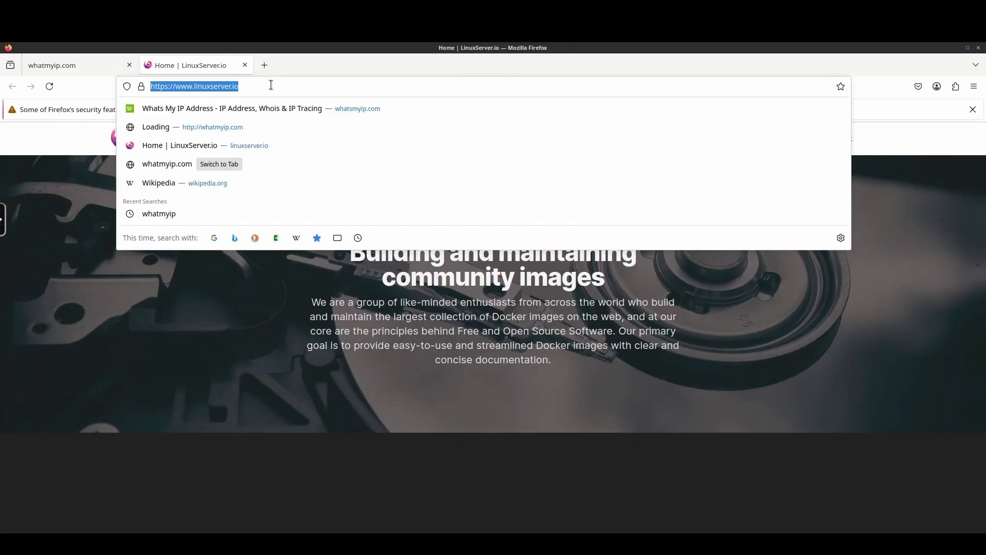
pyautogui.write('whatsmy')
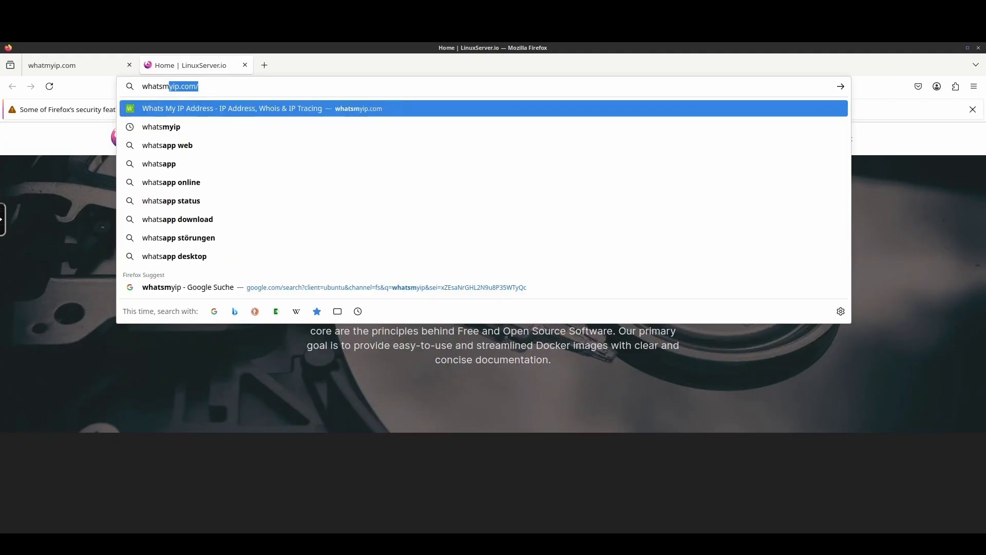
pyautogui.write('ip.com')
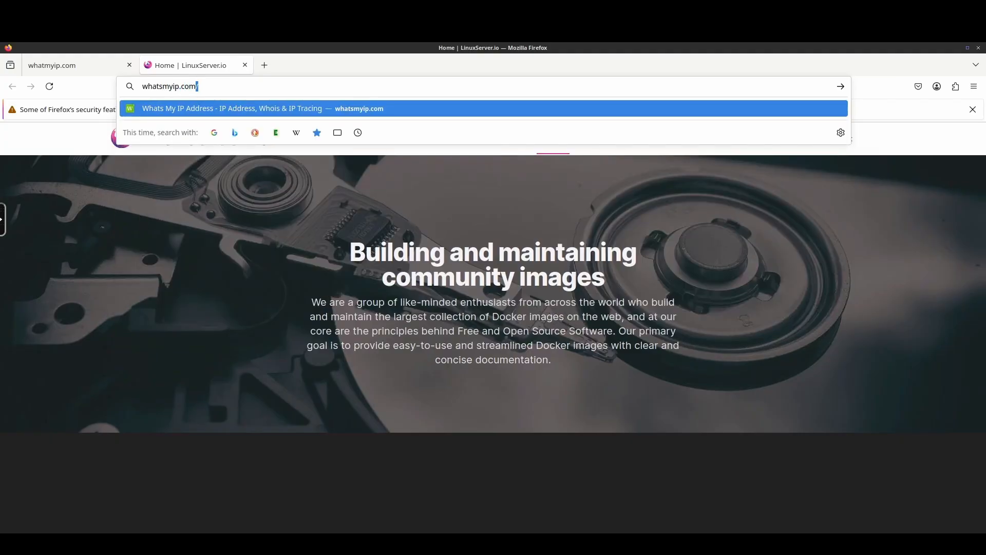
pyautogui.press('Return')
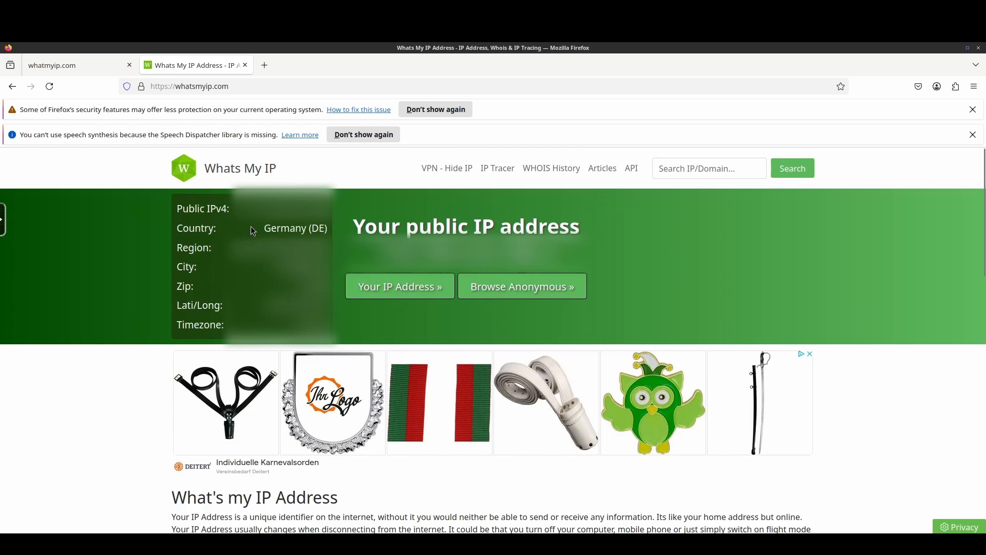
pyautogui.moveTo(264, 230); pyautogui.dragTo(338, 234)
pyautogui.click(329, 236)
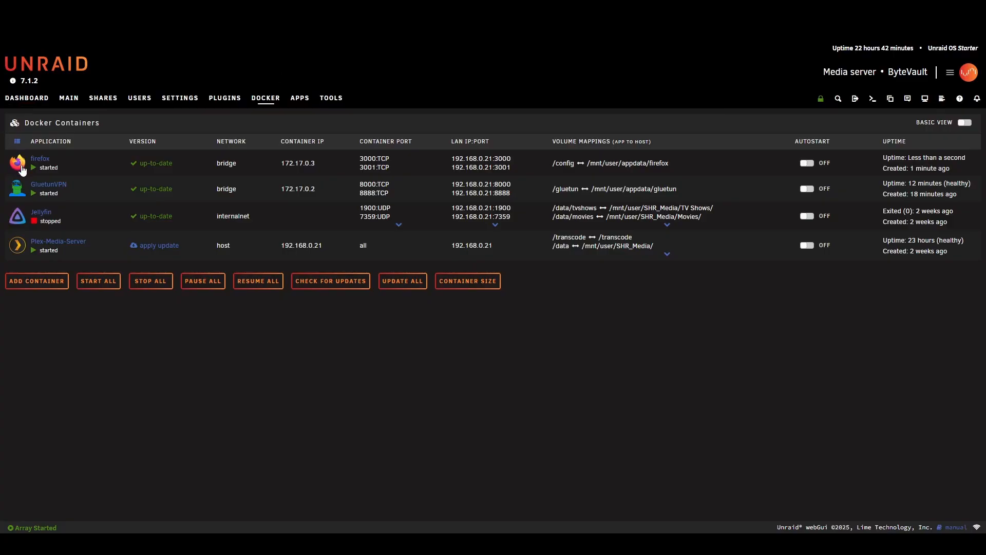
# - Stop the firefox container and check which container ports it uses in the Docker containers list
pyautogui.click(17, 163)
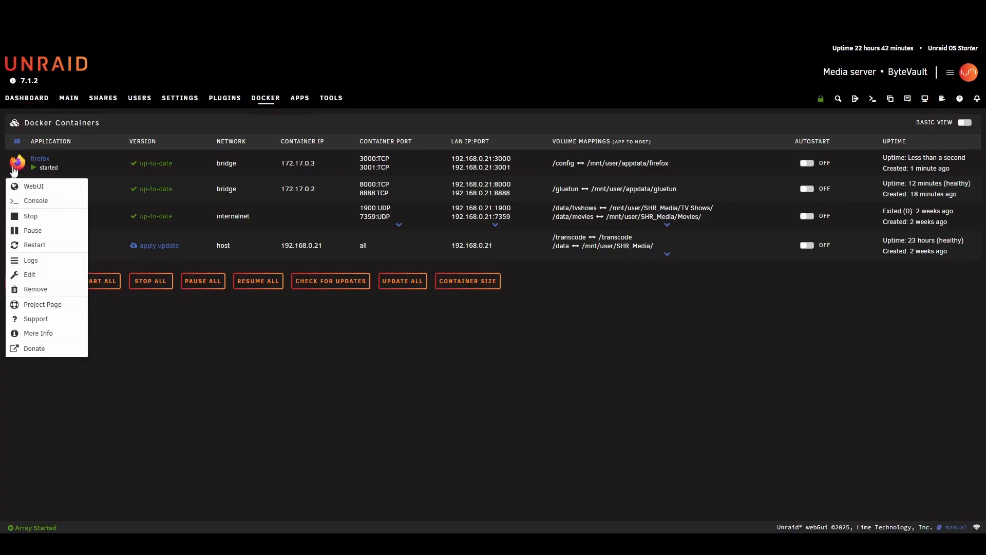
pyautogui.click(44, 221)
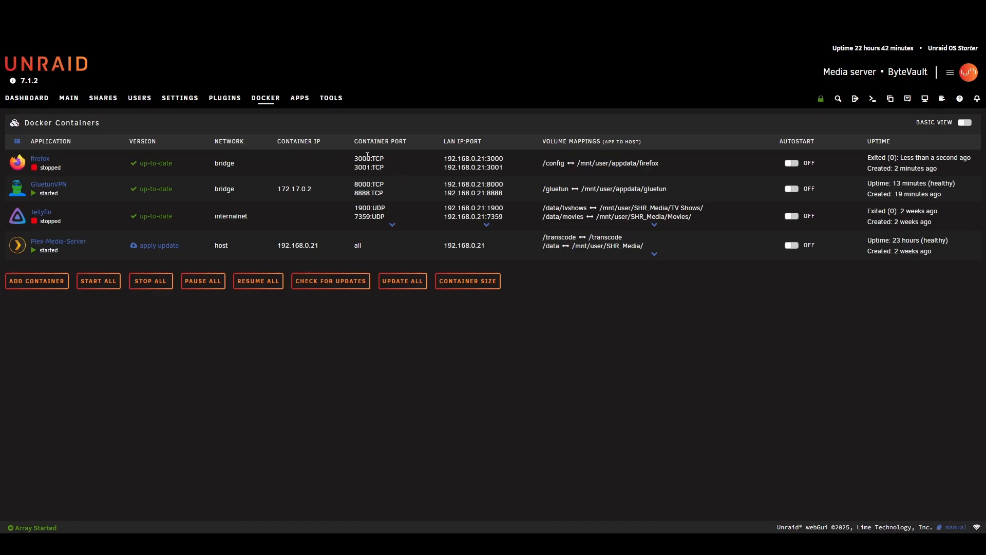
pyautogui.moveTo(354, 158); pyautogui.dragTo(360, 160)
pyautogui.click(366, 155)
pyautogui.tripleClick(364, 157)
pyautogui.click(400, 164)
pyautogui.moveTo(349, 164); pyautogui.dragTo(394, 171)
pyautogui.moveTo(345, 163); pyautogui.dragTo(395, 175)
pyautogui.click(394, 164)
pyautogui.moveTo(354, 158); pyautogui.dragTo(395, 171)
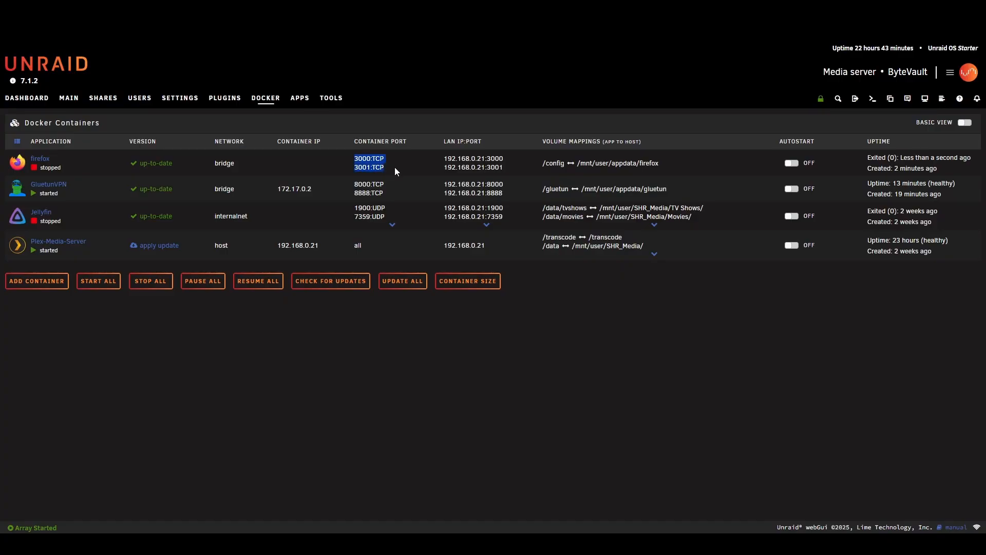
# - Edit the firefox container, setting its network type to Container and its container network to GluetunVPN
pyautogui.click(43, 160)
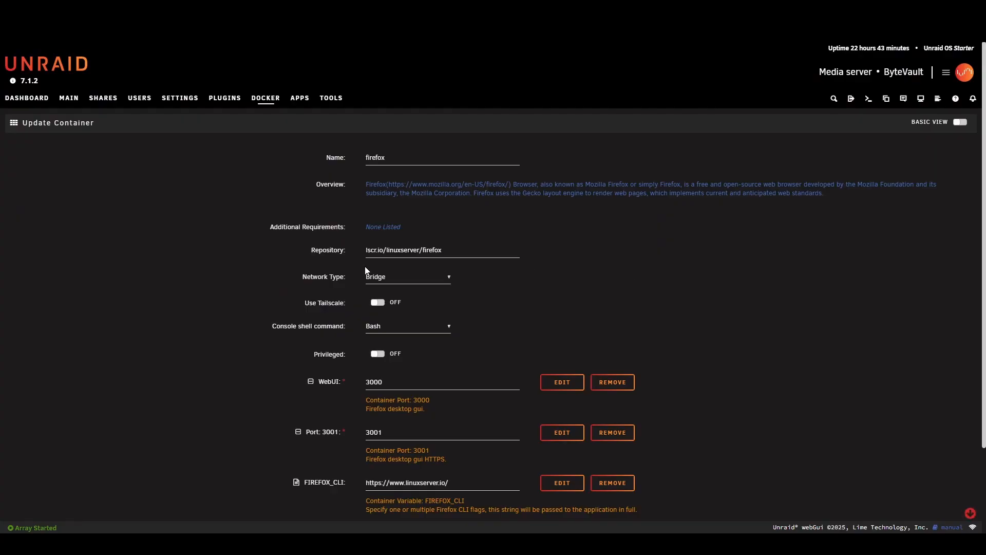
pyautogui.scroll(-1, 306, 267)
pyautogui.click(419, 228)
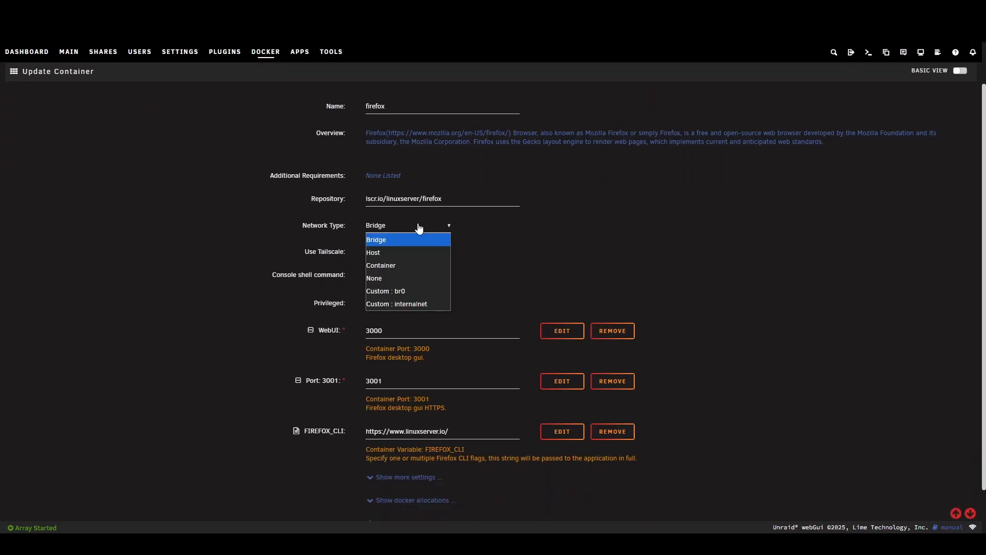
pyautogui.click(405, 266)
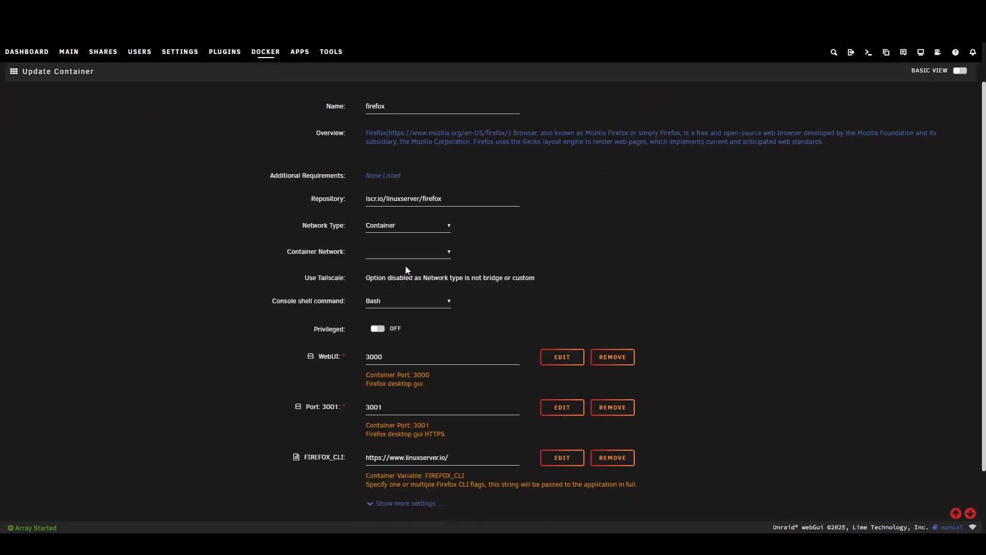
pyautogui.click(398, 258)
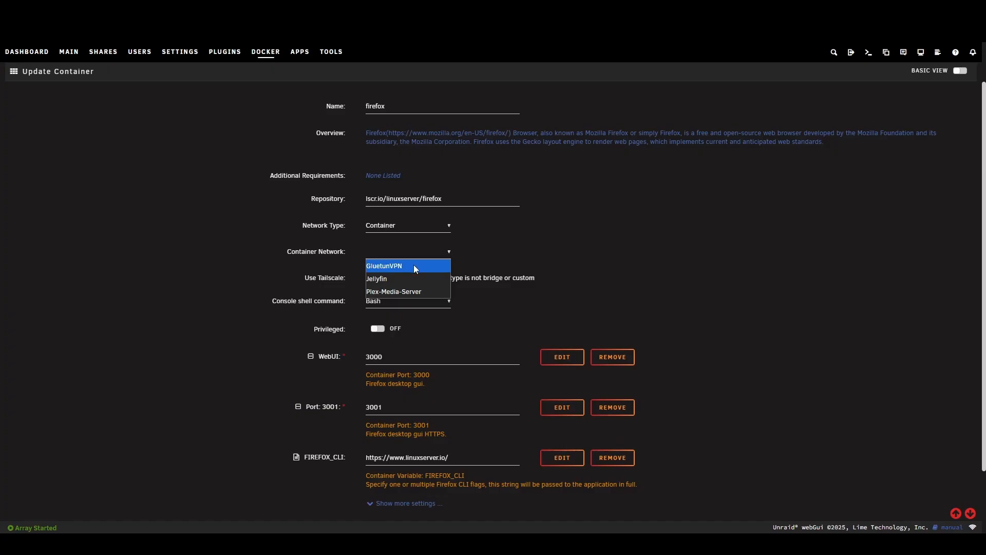
pyautogui.click(414, 264)
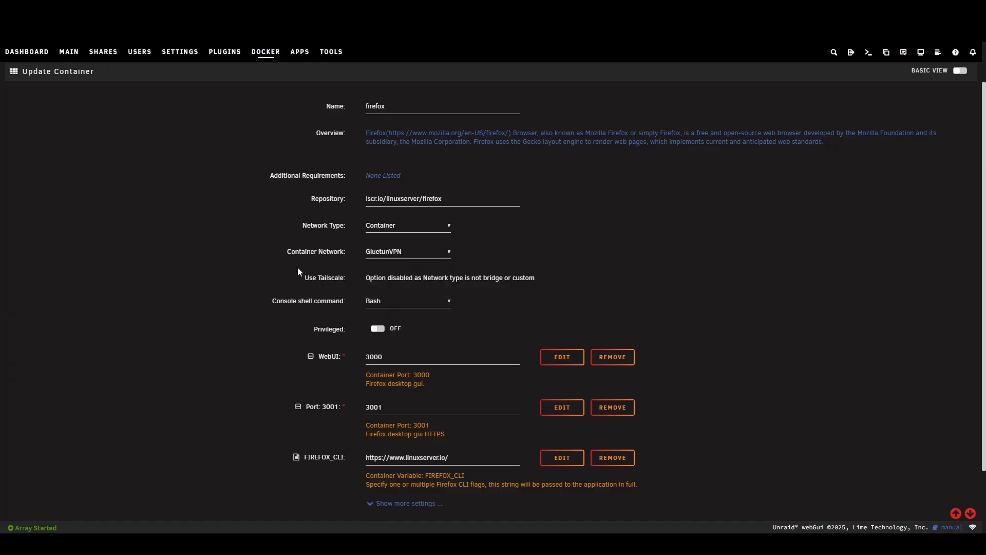
# - Apply the firefox container changes, return to the Docker containers list, and check which actions the firefox container offers
pyautogui.scroll(-2, 297, 267)
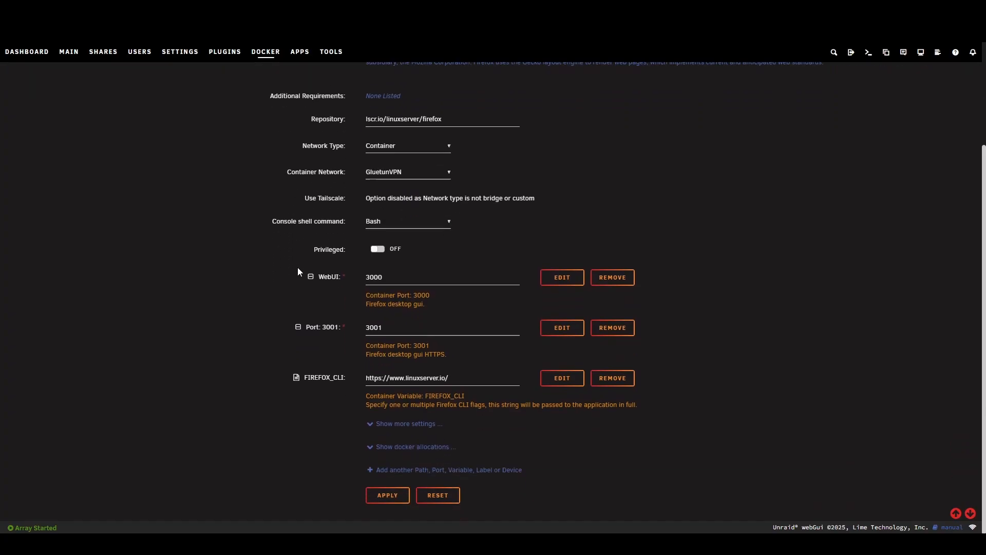
pyautogui.click(386, 496)
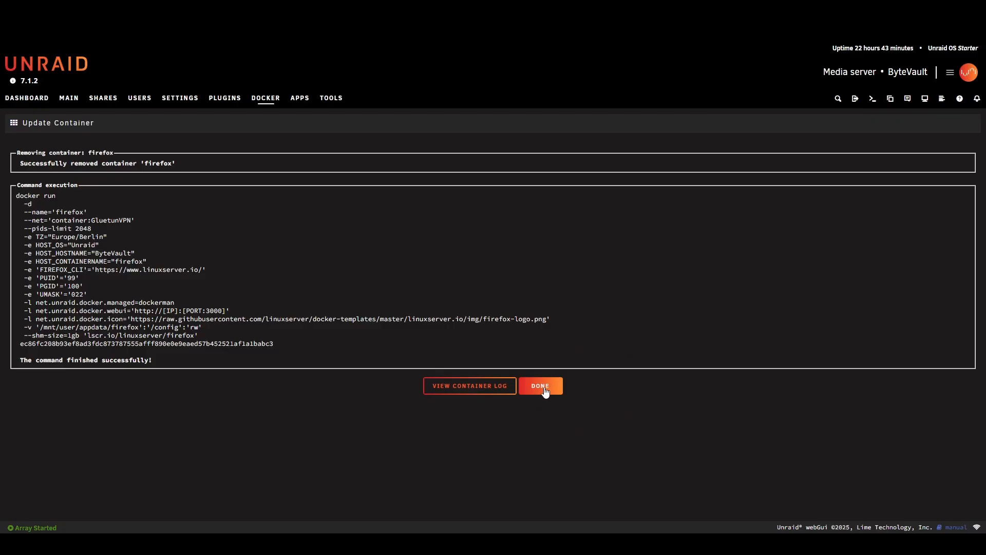
pyautogui.click(545, 391)
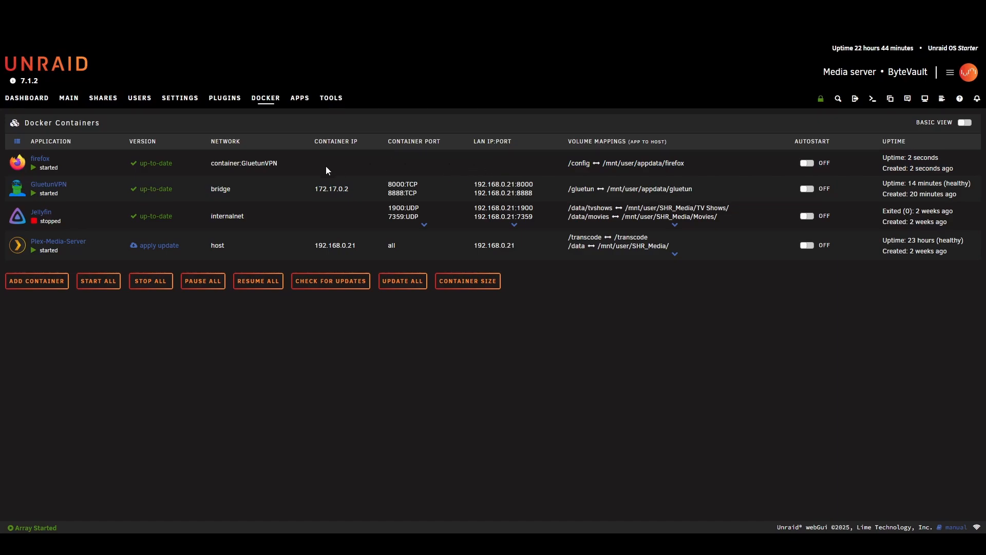
pyautogui.click(18, 163)
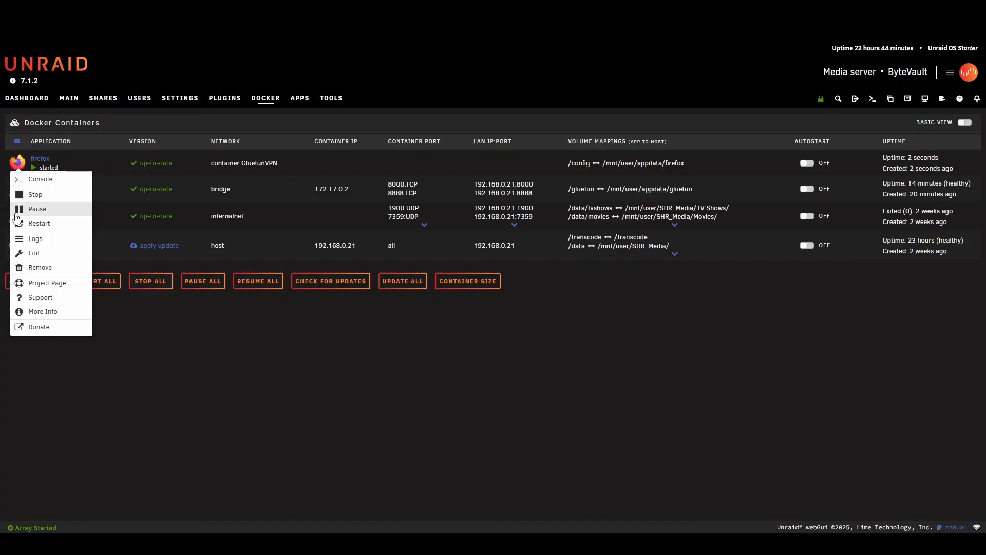
pyautogui.click(175, 352)
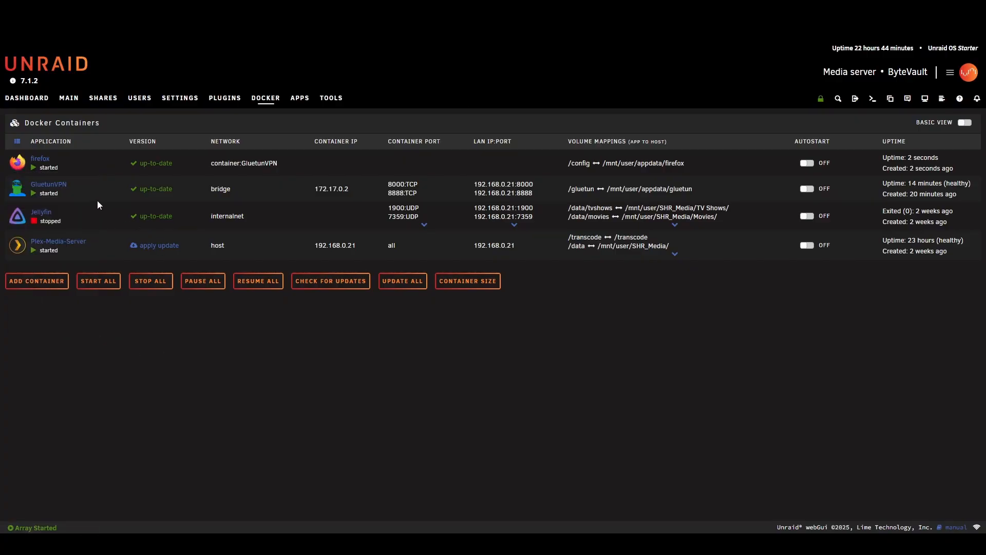
# - Open the GluetunVPN container for editing and start a new configuration of type Port named Firefox1
pyautogui.click(49, 185)
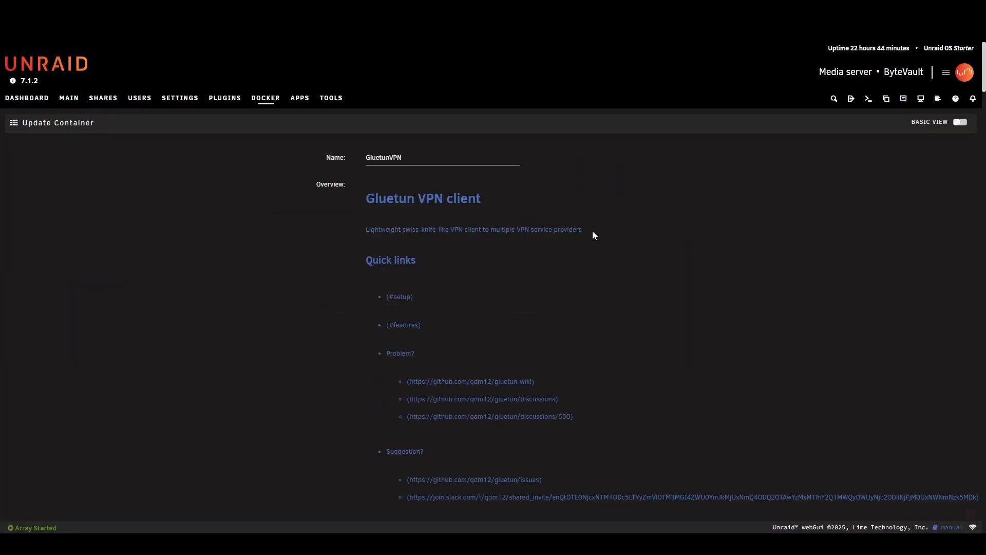
pyautogui.scroll(-20, 499, 223)
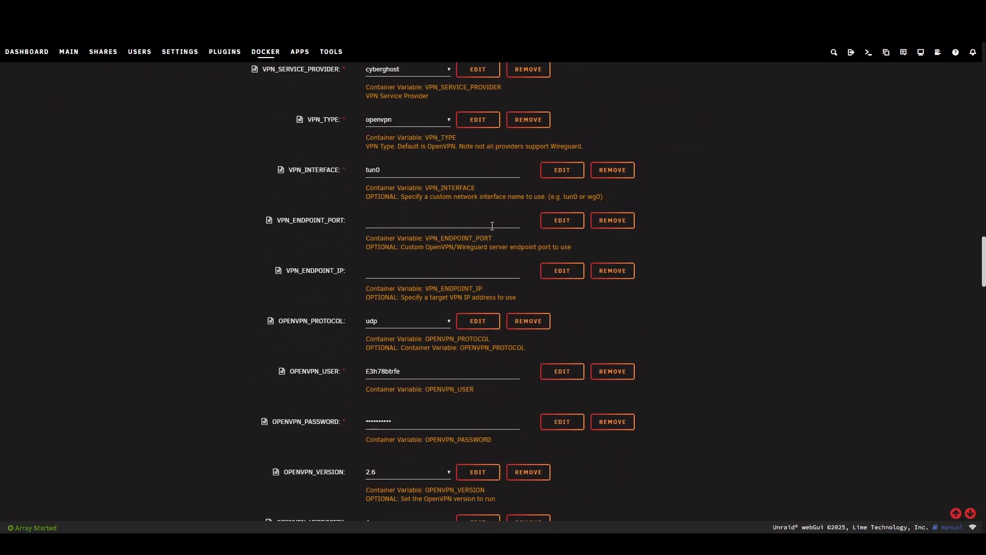
pyautogui.scroll(-20, 492, 226)
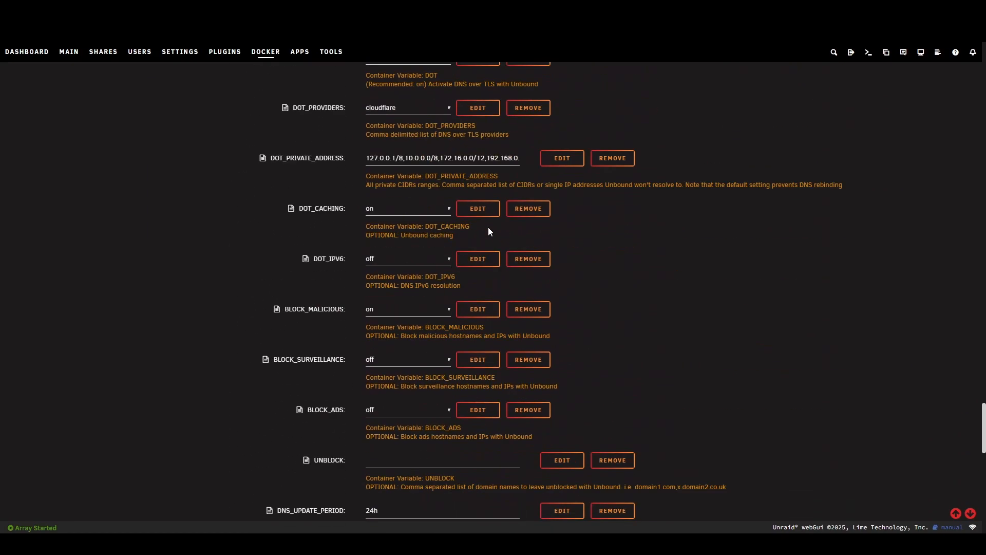
pyautogui.scroll(-15, 488, 231)
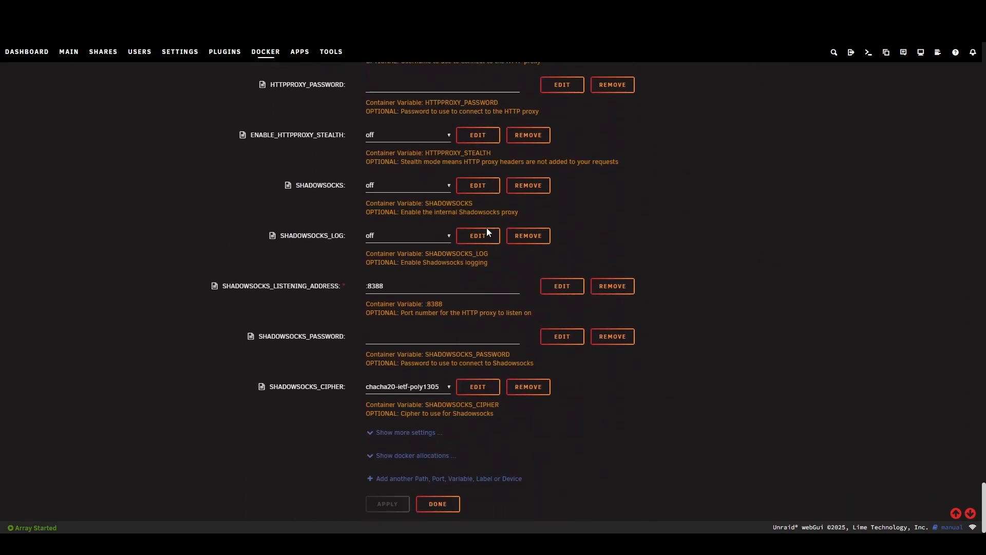
pyautogui.click(396, 470)
pyautogui.click(512, 187)
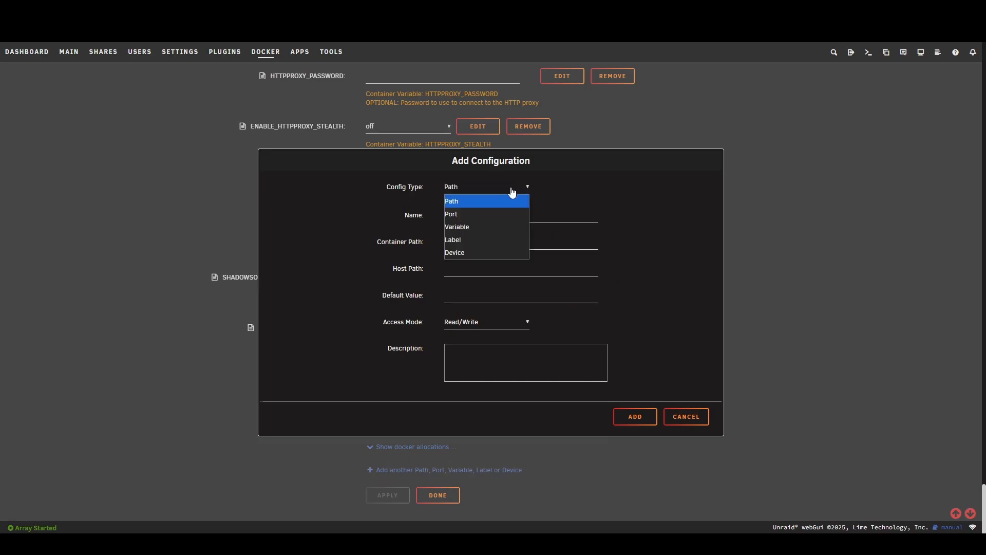
pyautogui.click(480, 214)
pyautogui.click(466, 210)
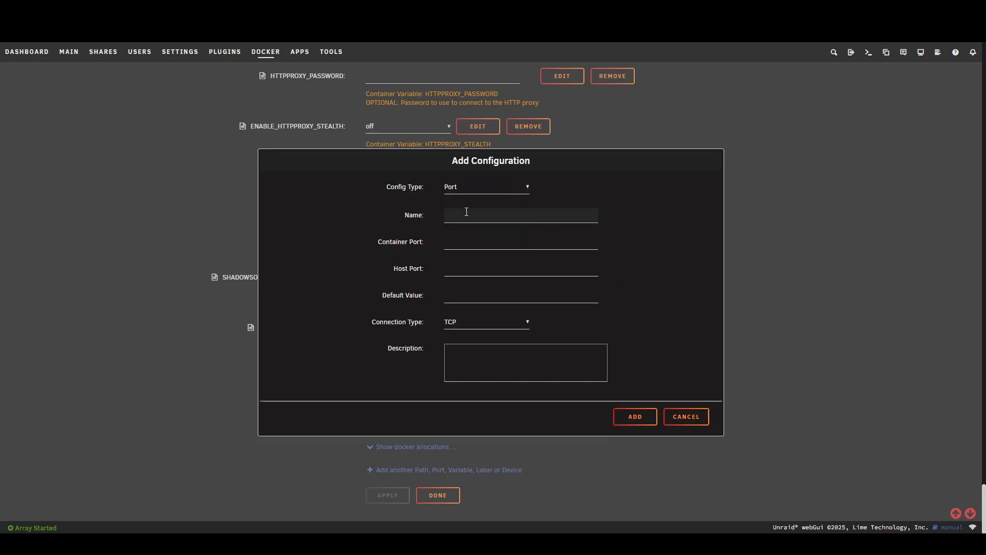
pyautogui.write('Firewfox1')
# - Set the Firefox1 container port and host port to 3000, keep the TCP connection type, and add the configuration
pyautogui.click(473, 241)
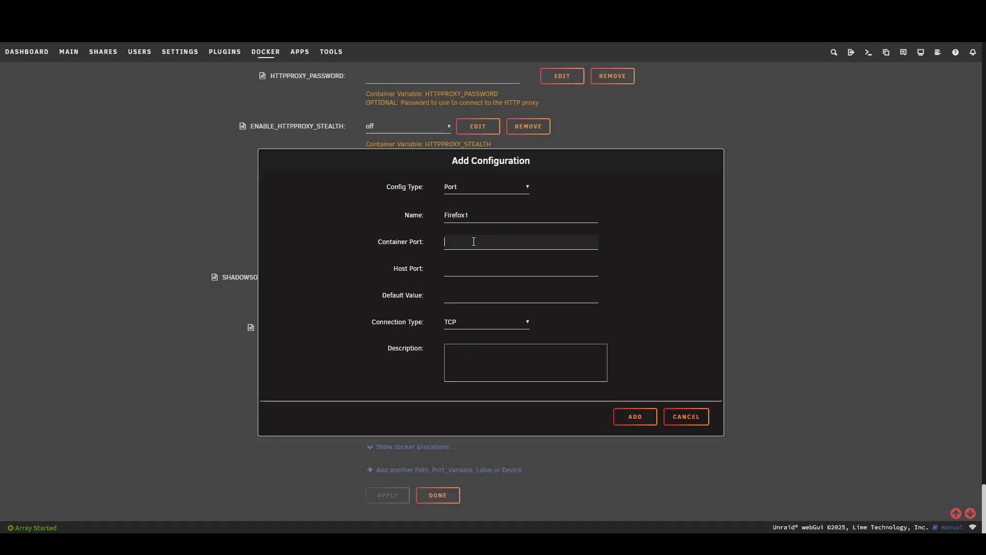
pyautogui.write('3000')
pyautogui.press('Tab')
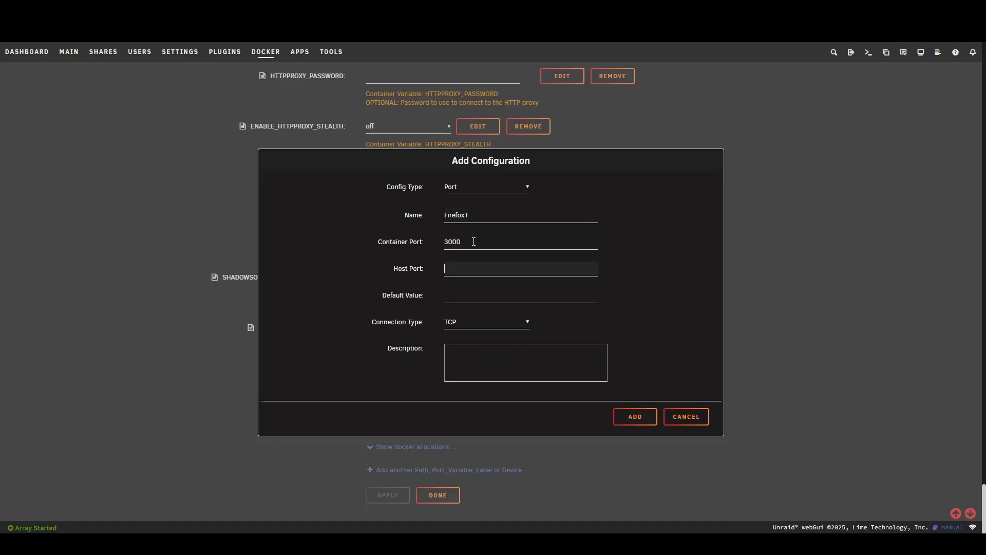
pyautogui.write('3000')
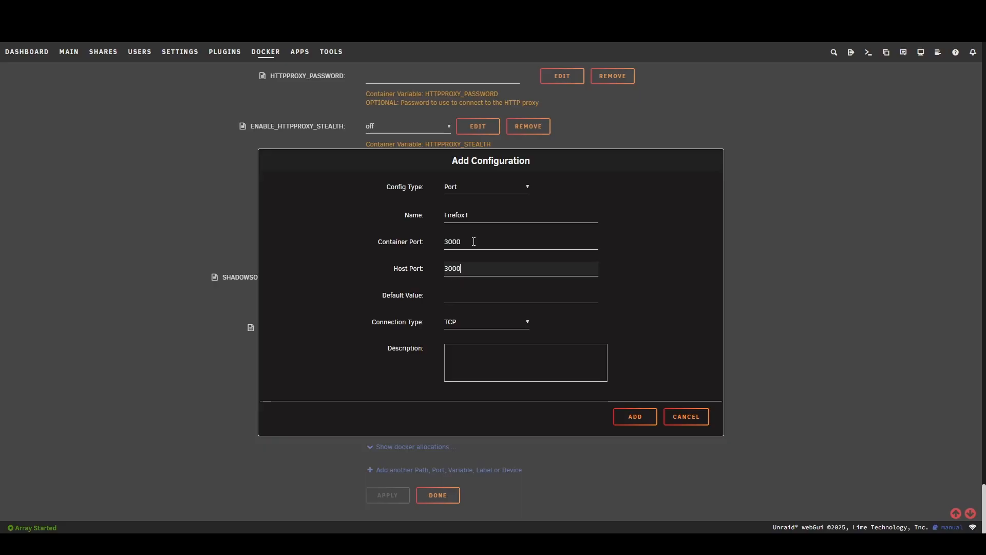
pyautogui.click(501, 323)
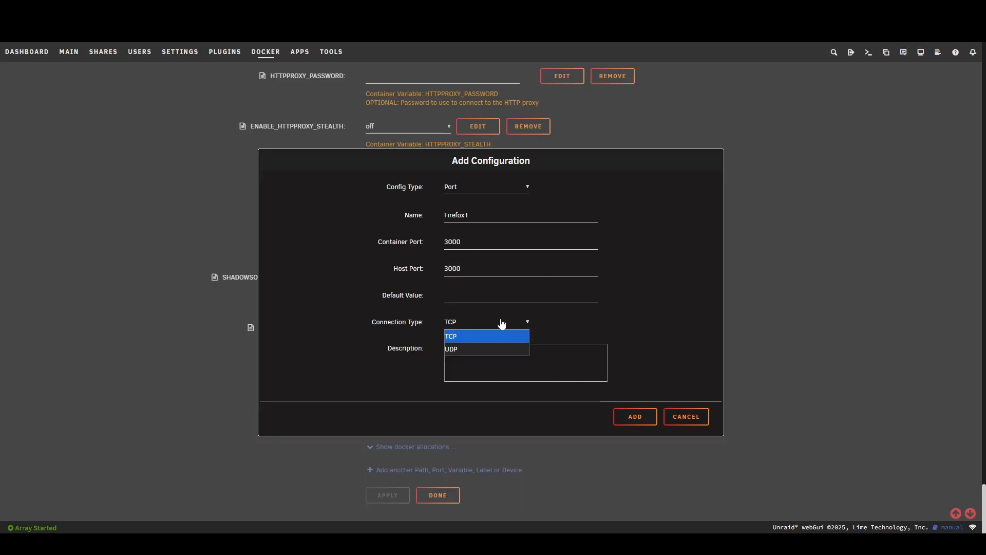
pyautogui.click(501, 323)
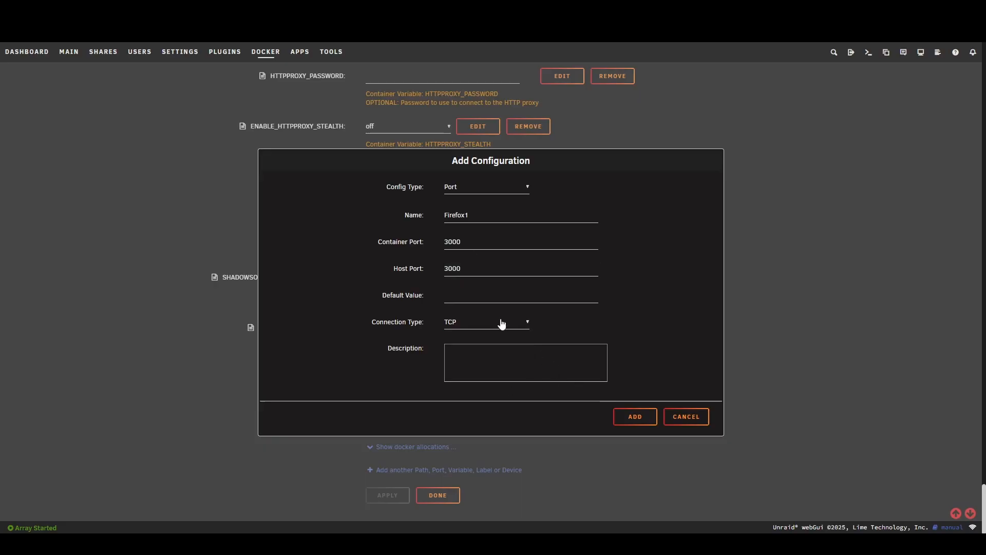
pyautogui.click(637, 418)
# - Start another configuration for the GluetunVPN container, of type Port and named Firefox2
pyautogui.scroll(-1, 378, 433)
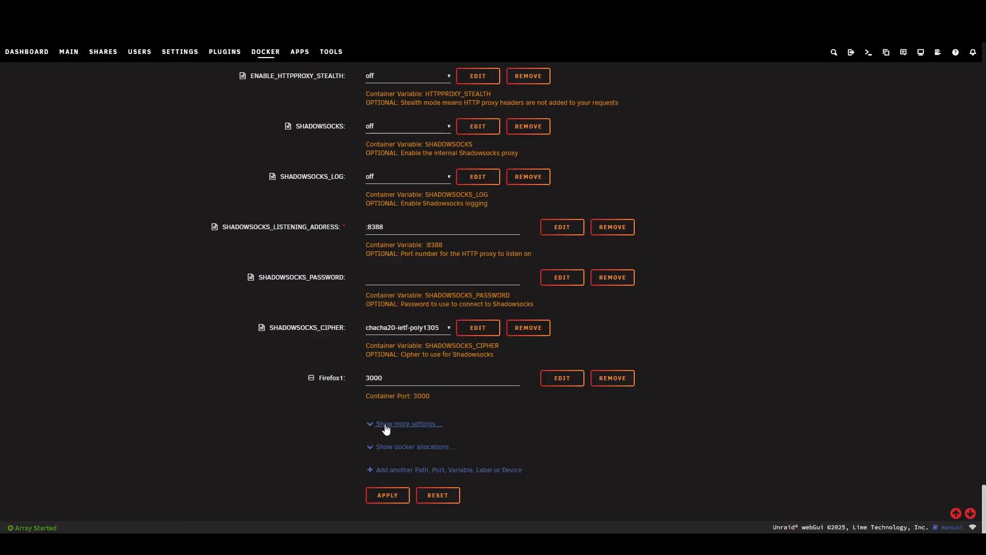
pyautogui.click(414, 469)
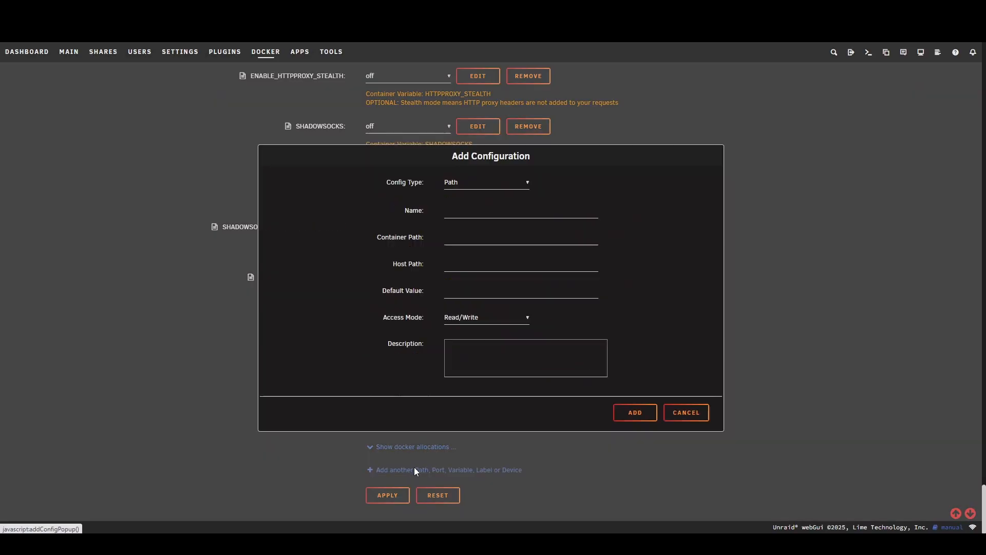
pyautogui.click(480, 183)
pyautogui.click(464, 211)
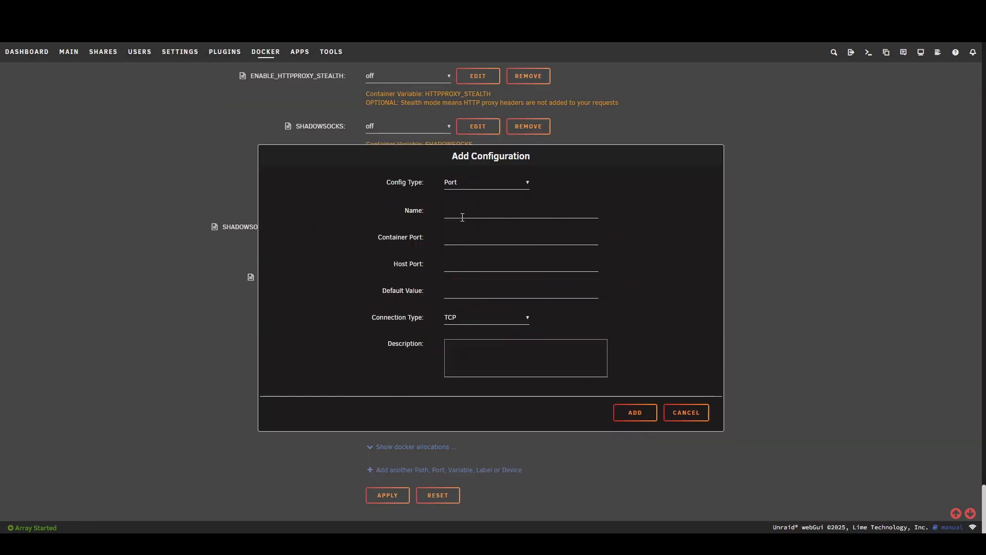
pyautogui.click(467, 212)
pyautogui.write('F')
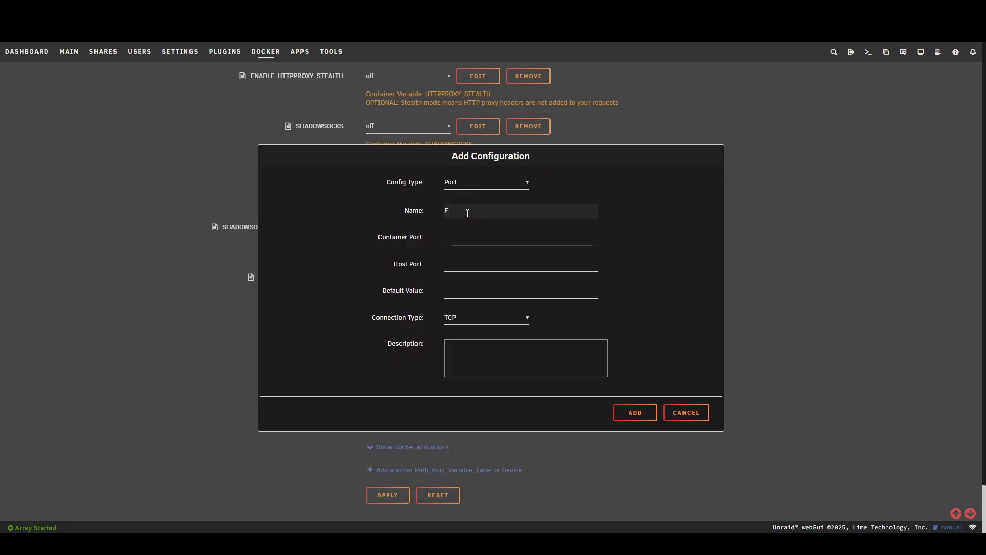
pyautogui.write('irefox2')
# - Set the Firefox2 container port and host port to 3001, keep the TCP connection type, and add the configuration
pyautogui.click(461, 242)
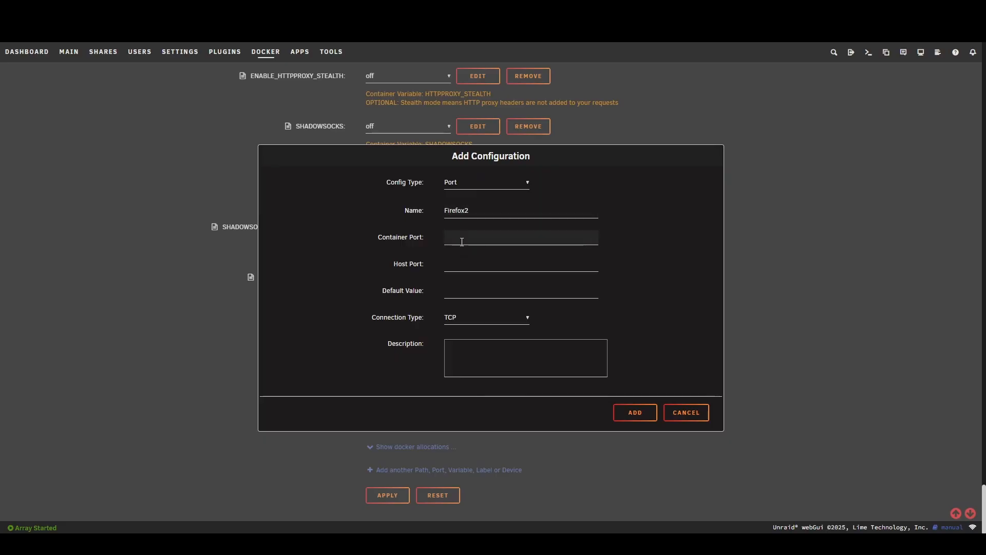
pyautogui.write('3001')
pyautogui.click(456, 261)
pyautogui.write('300')
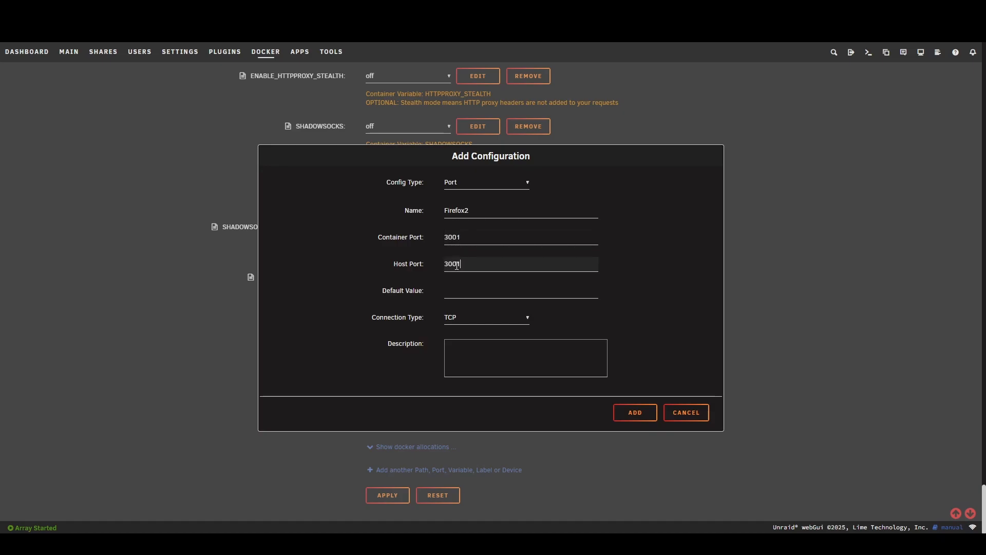
pyautogui.click(634, 412)
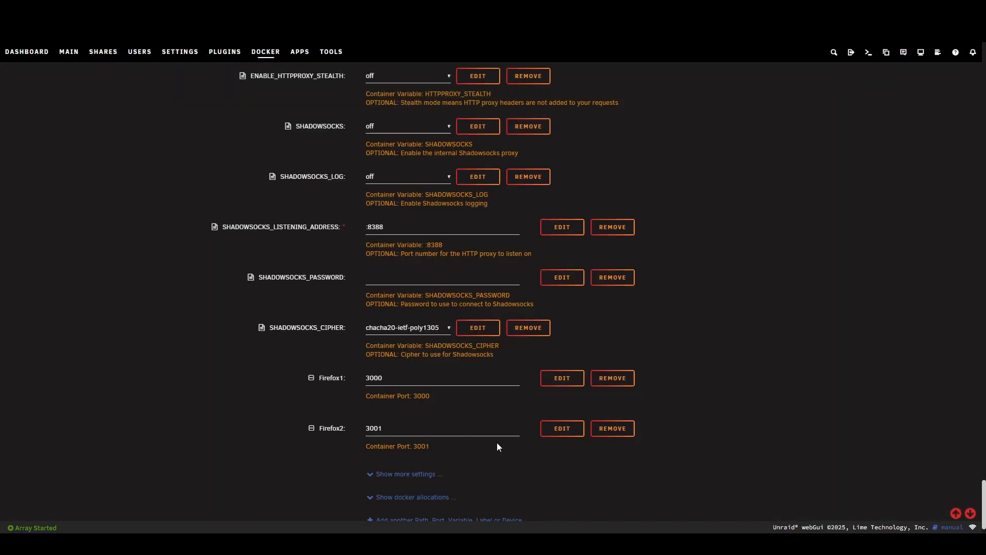
# - Apply the GluetunVPN container changes and return to the Docker containers list
pyautogui.scroll(-1, 462, 445)
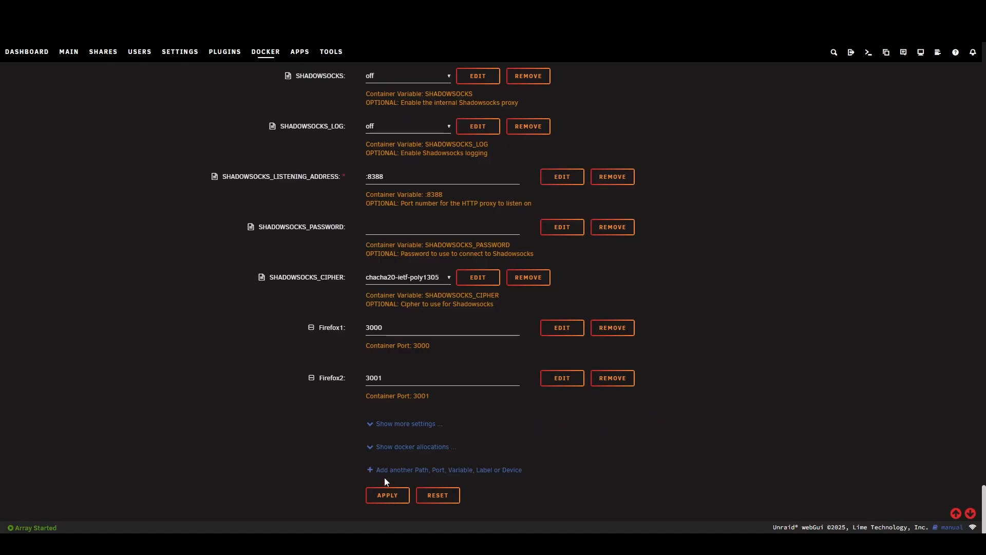
pyautogui.click(387, 495)
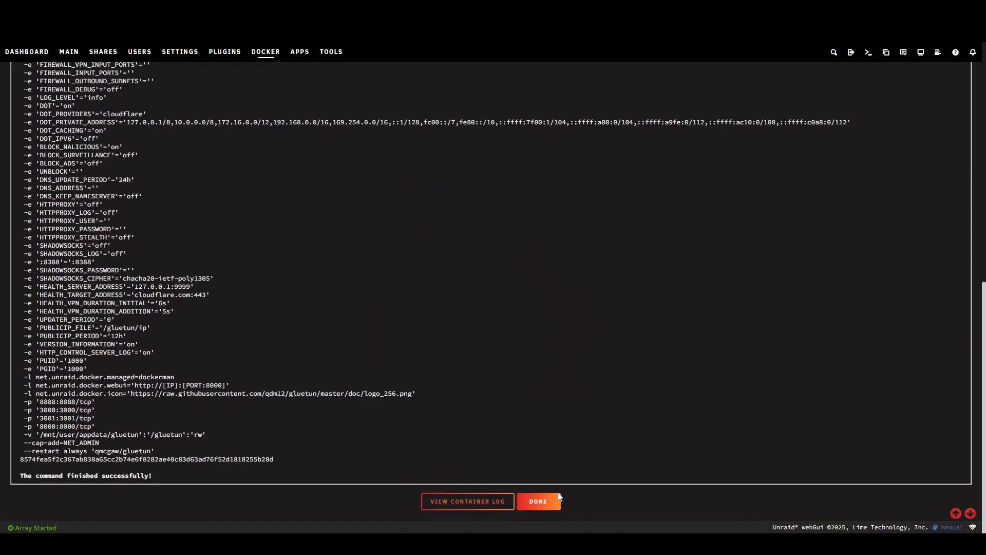
pyautogui.click(552, 498)
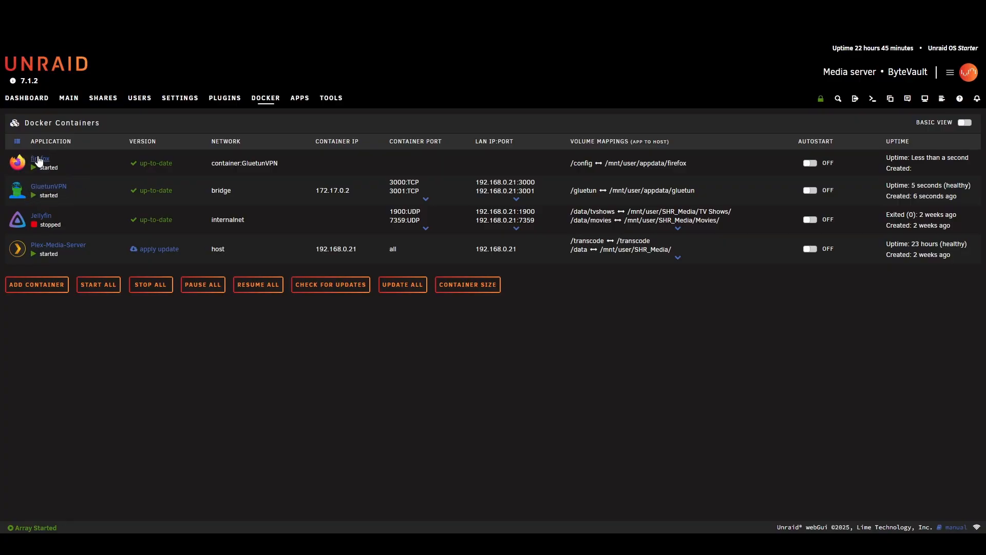
# - Check which actions the firefox container offers, expand GluetunVPN's LAN addresses, and copy 192.168.0.21:3000
pyautogui.click(19, 162)
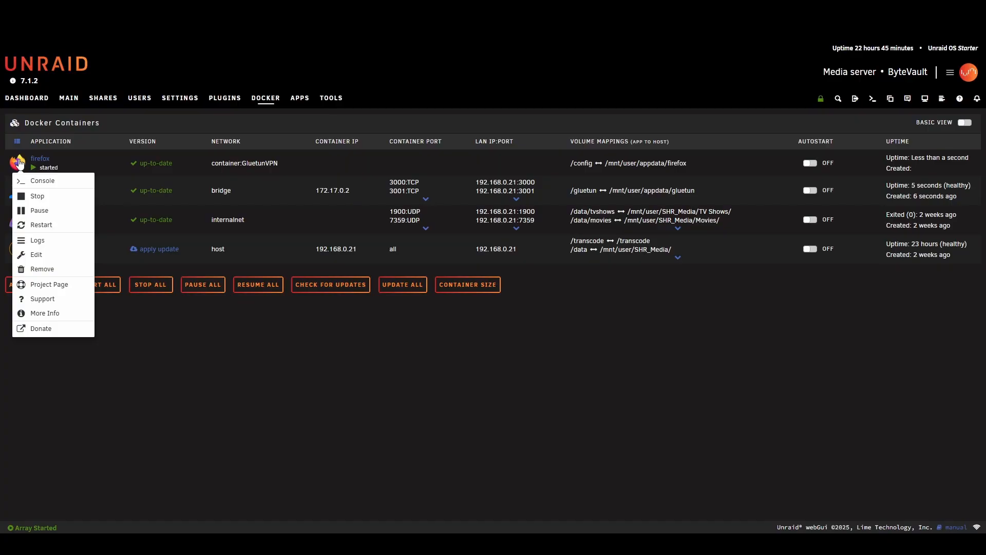
pyautogui.click(115, 375)
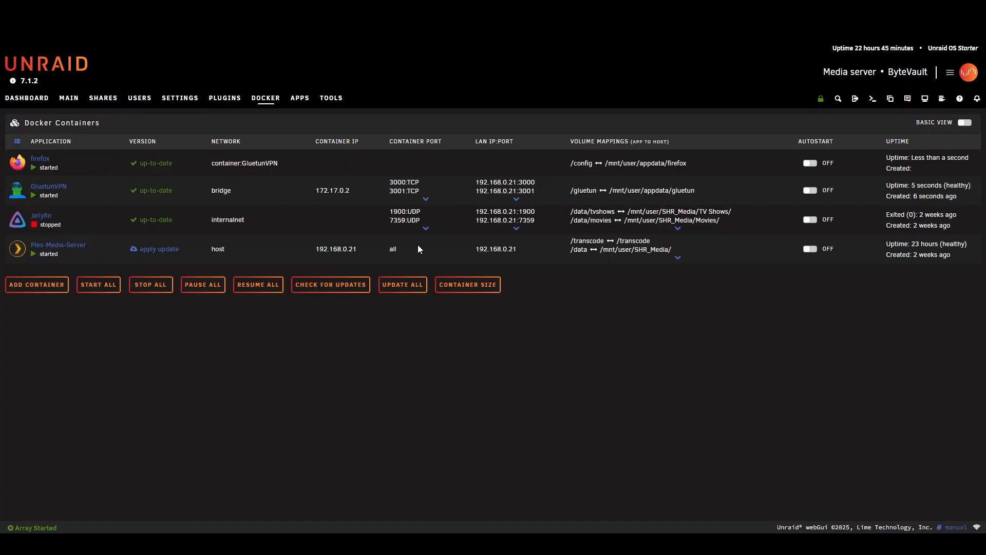
pyautogui.click(517, 199)
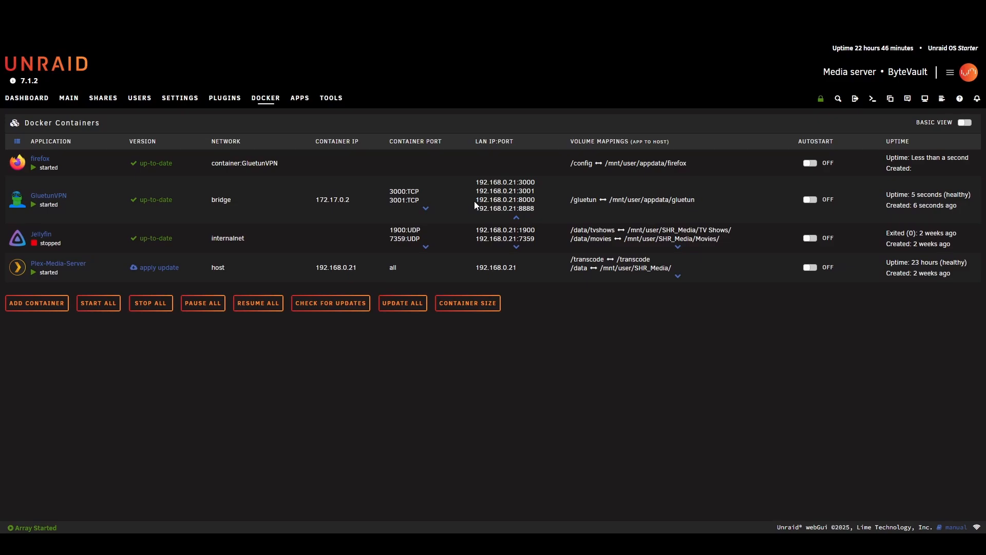
pyautogui.moveTo(473, 184); pyautogui.dragTo(524, 181)
pyautogui.click(17, 163)
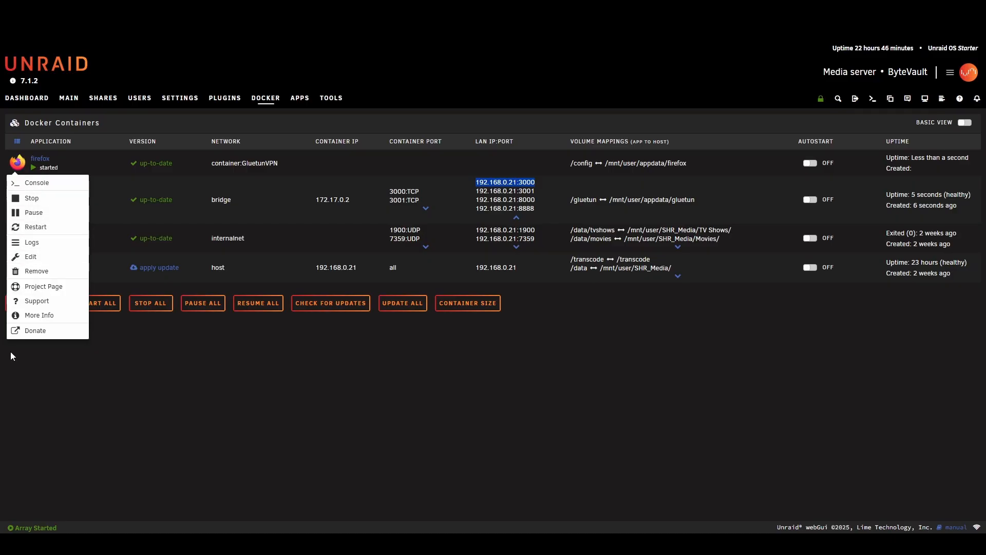
pyautogui.click(70, 158)
# - Edit the firefox container in advanced view, replacing the IP and port placeholders in its WebUI address with the copied 192.168.0.21:3000
pyautogui.click(41, 159)
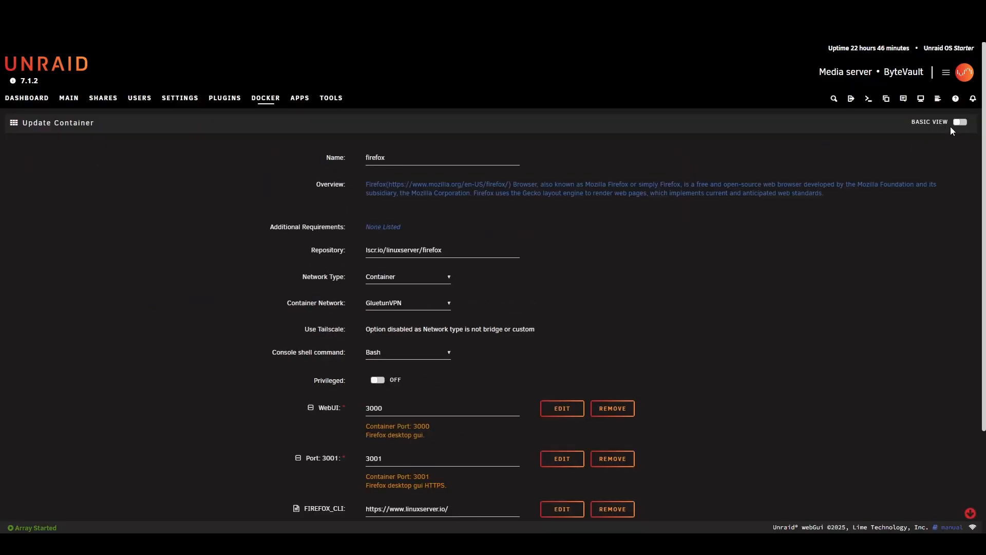
pyautogui.click(957, 122)
pyautogui.scroll(-3, 477, 296)
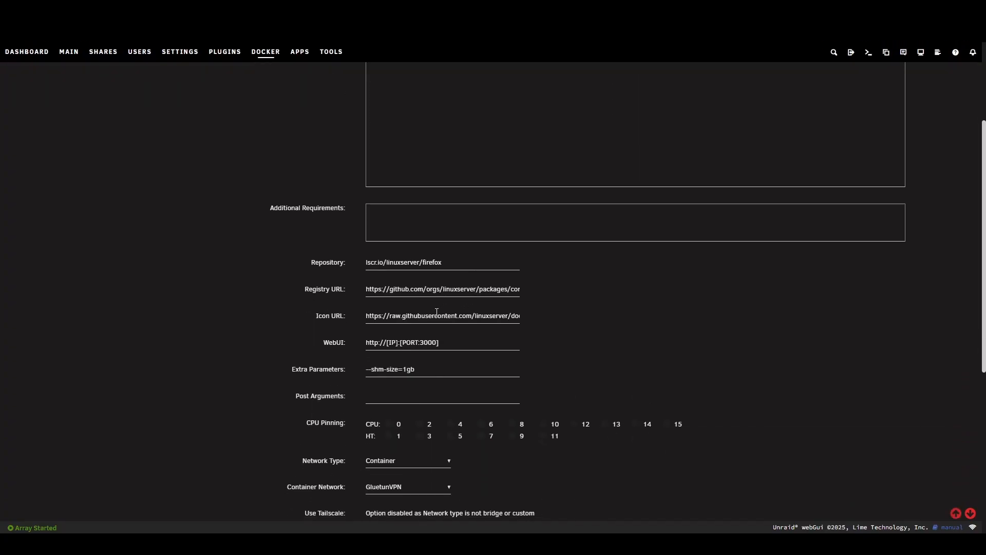
pyautogui.scroll(-1, 420, 335)
pyautogui.tripleClick(382, 291)
pyautogui.click(383, 291)
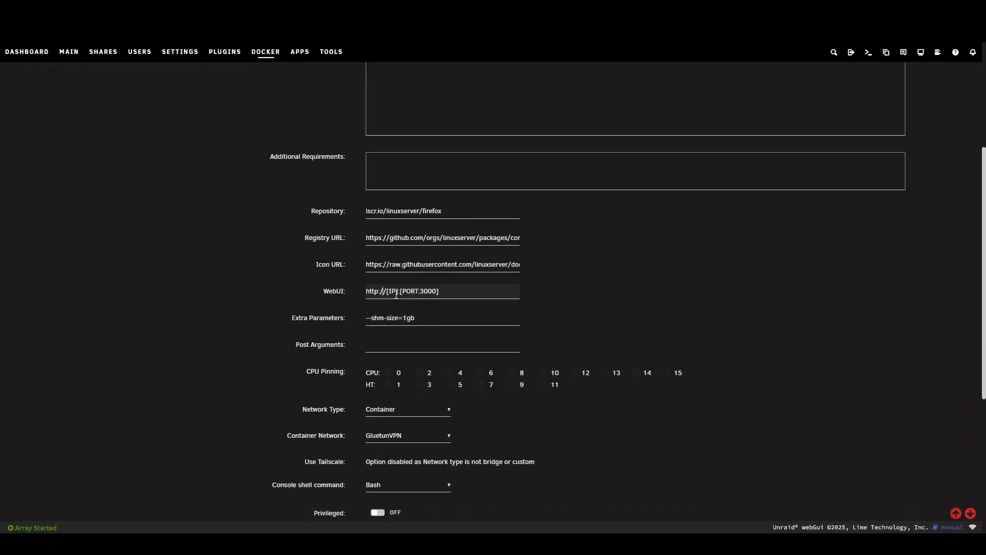
pyautogui.moveTo(387, 291); pyautogui.dragTo(465, 286)
pyautogui.write('192.168.0.21:3000')
# - Apply the firefox container changes and return to the Docker containers list
pyautogui.scroll(-5, 436, 297)
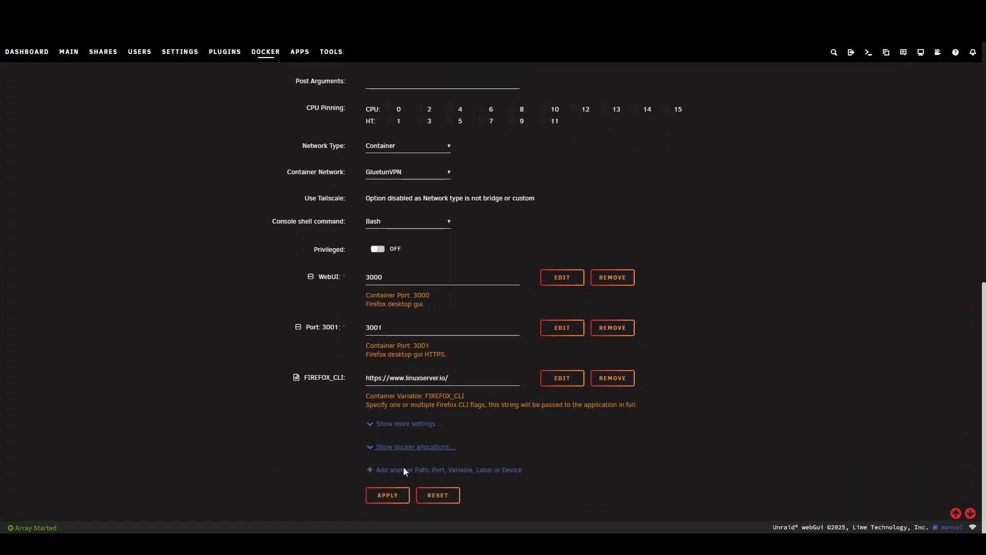
pyautogui.click(391, 494)
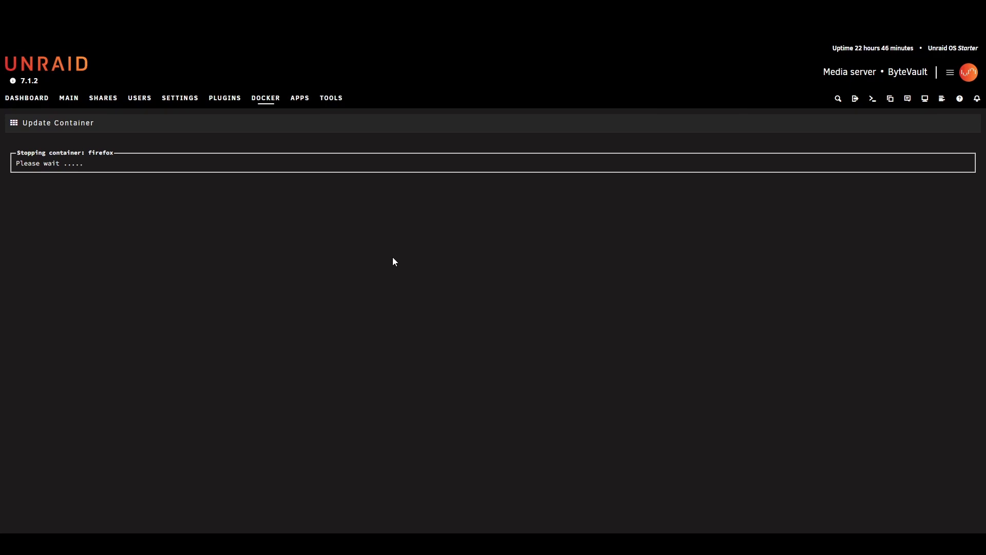
pyautogui.click(540, 418)
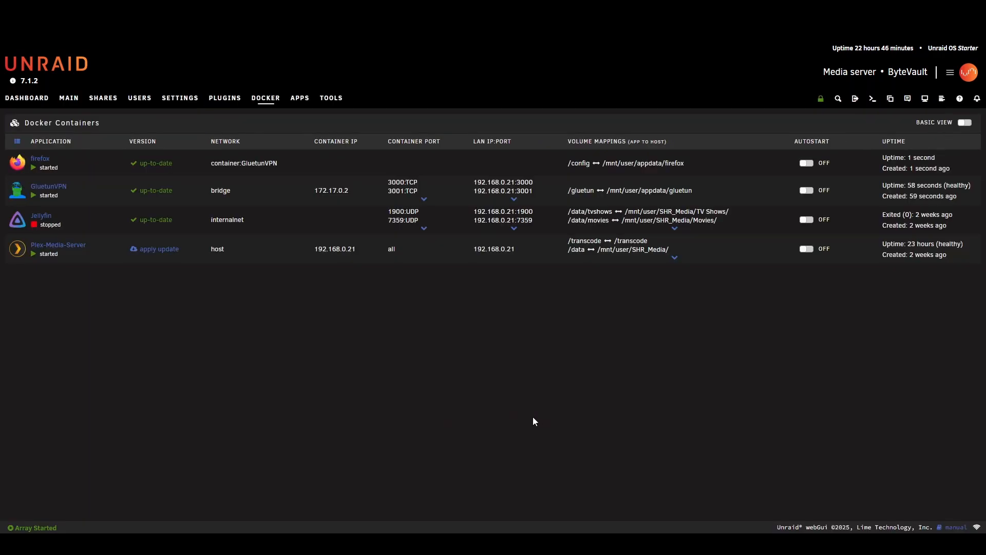
# - Open the firefox container's WebUI and load whatsmyip.com in its browser
pyautogui.click(17, 164)
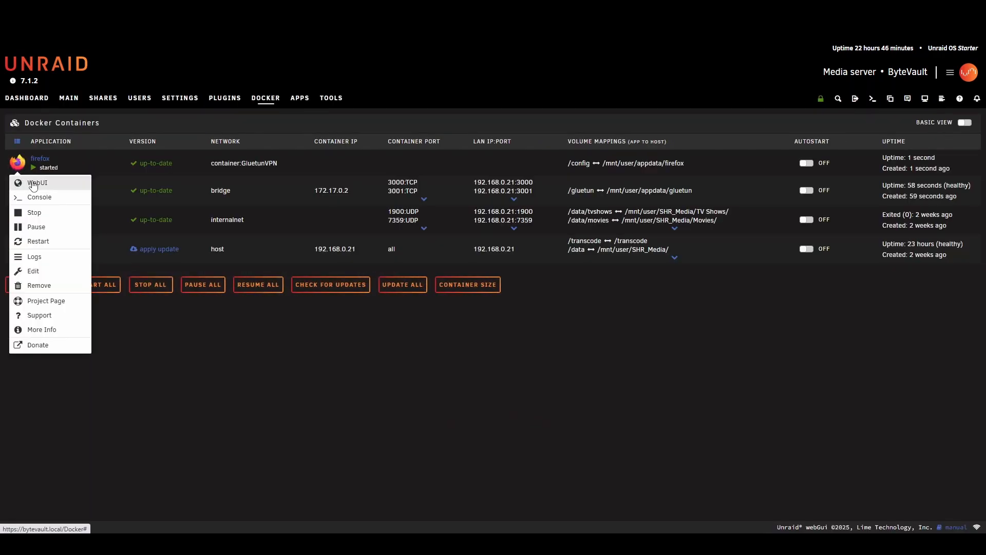
pyautogui.click(31, 182)
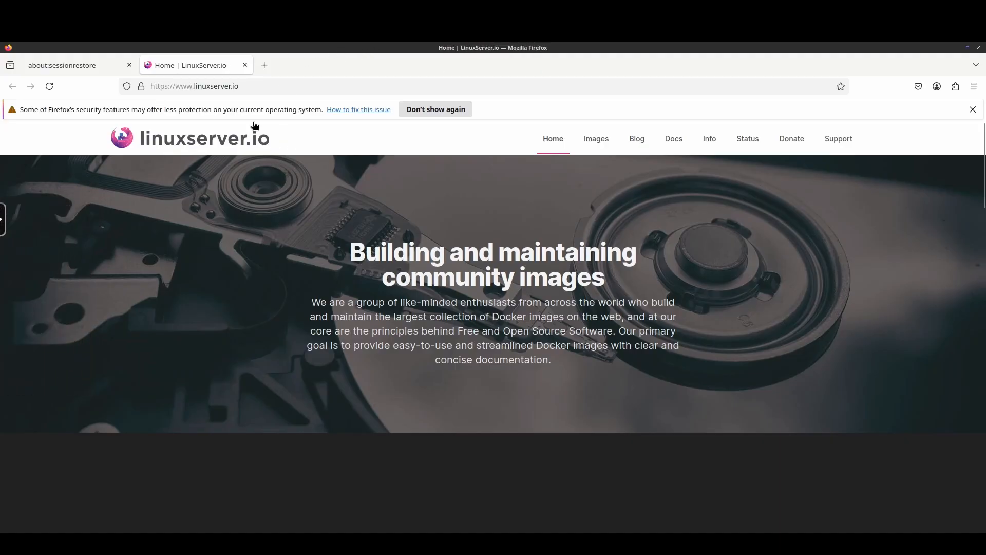
pyautogui.click(254, 83)
pyautogui.write('what')
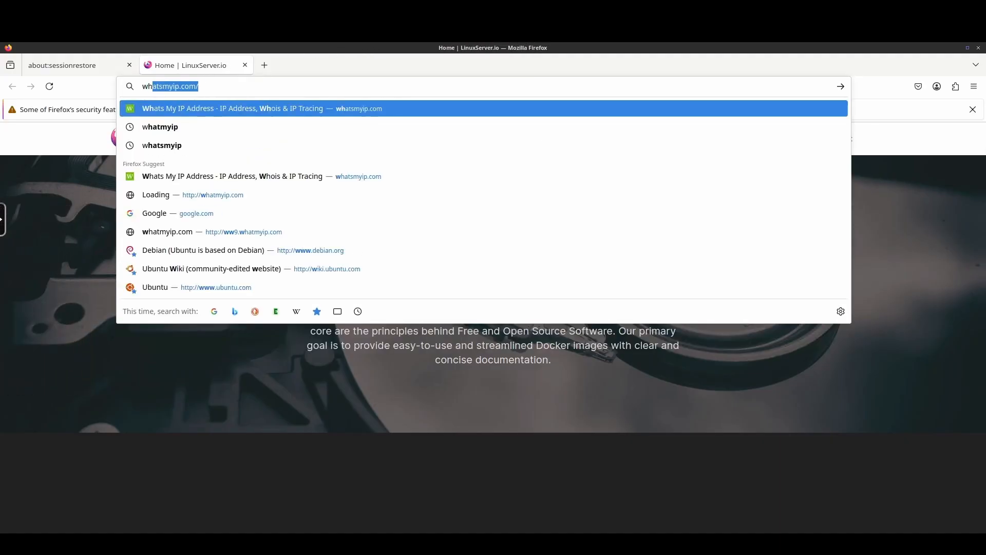
pyautogui.write('smyi')
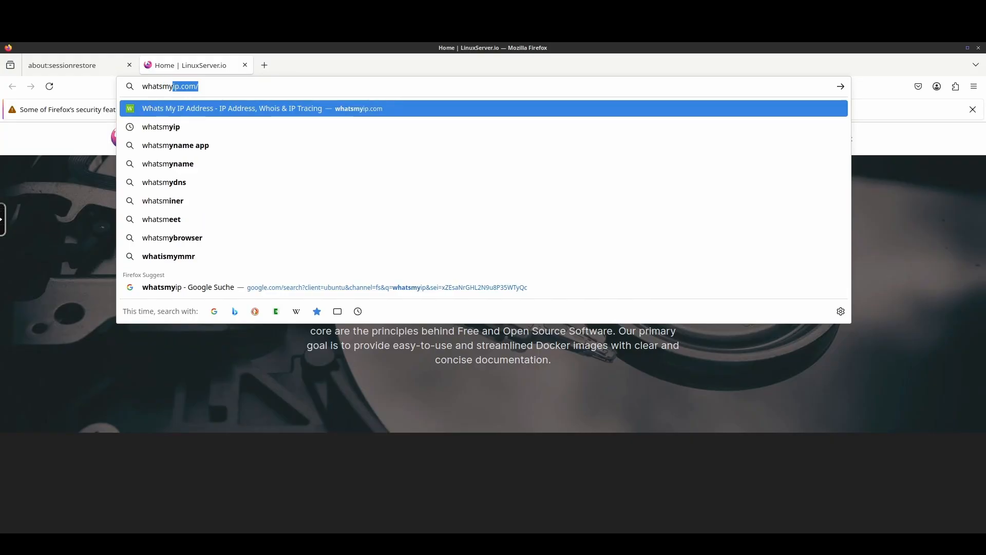
pyautogui.write('p')
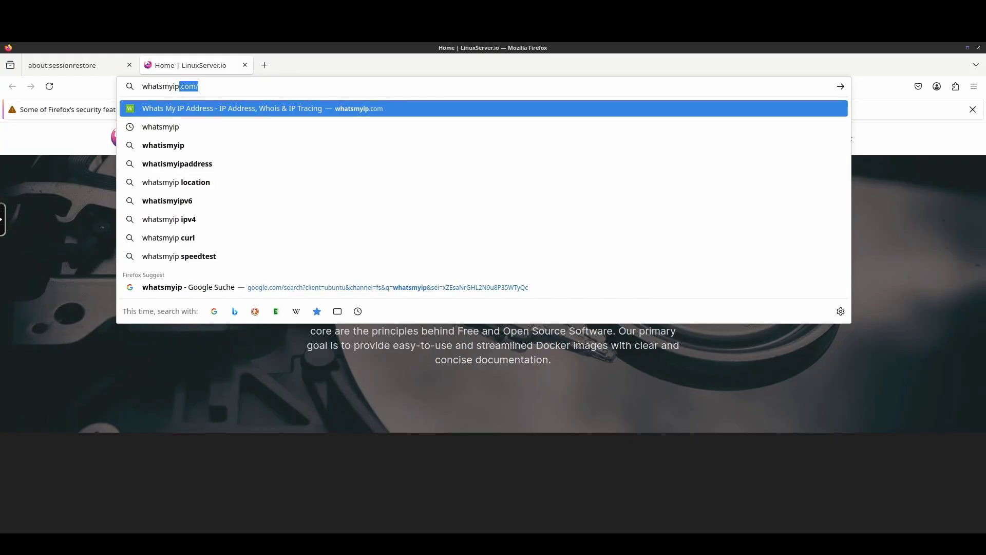
pyautogui.press('Return')
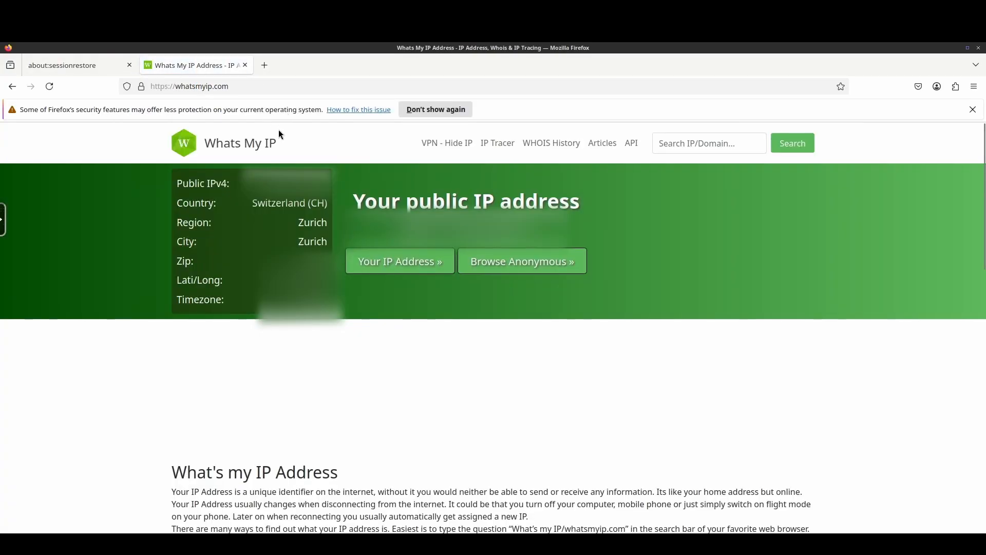
# - Examine the country and region reported for the public IP address, and return to the Docker containers list
pyautogui.moveTo(251, 203); pyautogui.dragTo(325, 205)
pyautogui.click(276, 238)
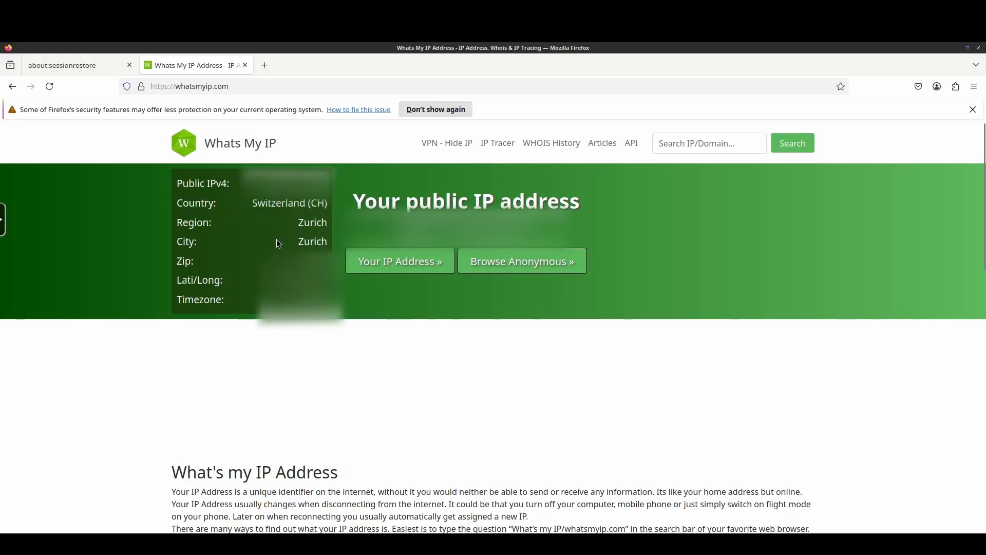
pyautogui.moveTo(176, 204); pyautogui.dragTo(328, 217)
pyautogui.click(311, 222)
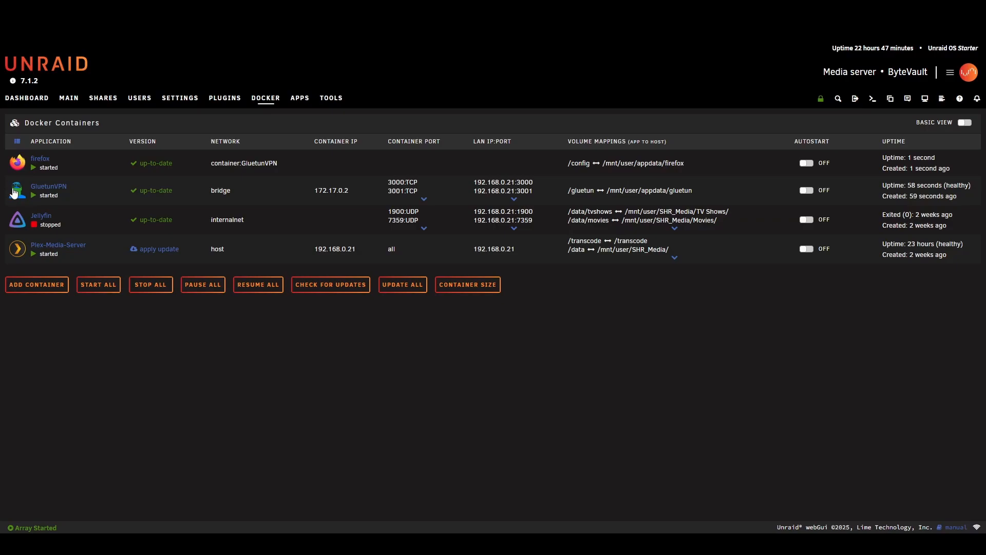
# - Stop the GluetunVPN container and check whether the firefox WebUI is reachable in a new page and in the already open session
pyautogui.click(14, 191)
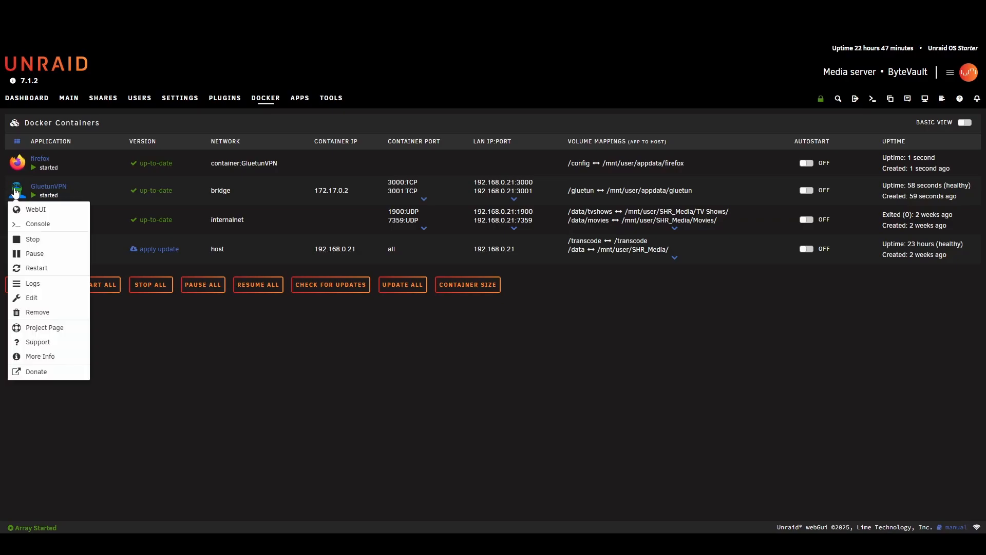
pyautogui.click(47, 239)
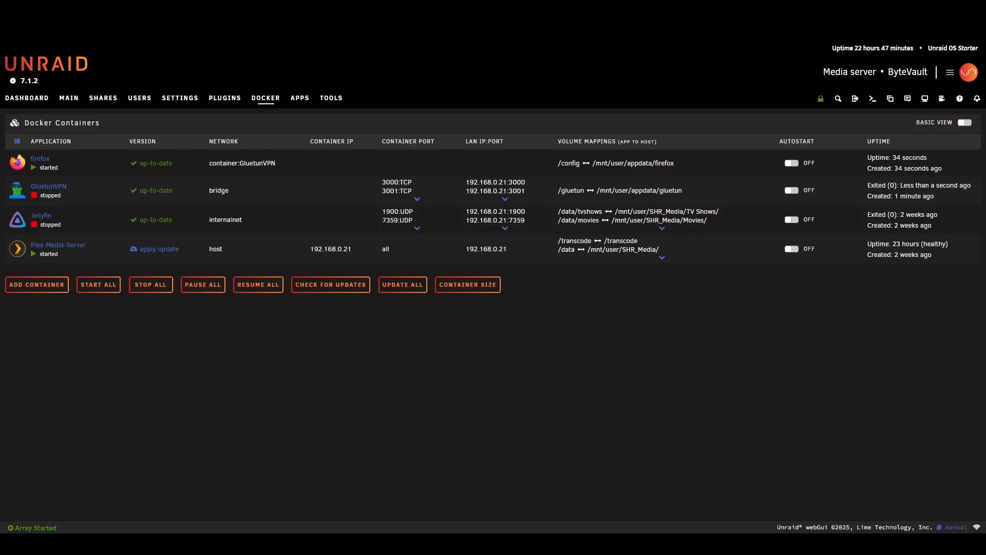
pyautogui.click(22, 168)
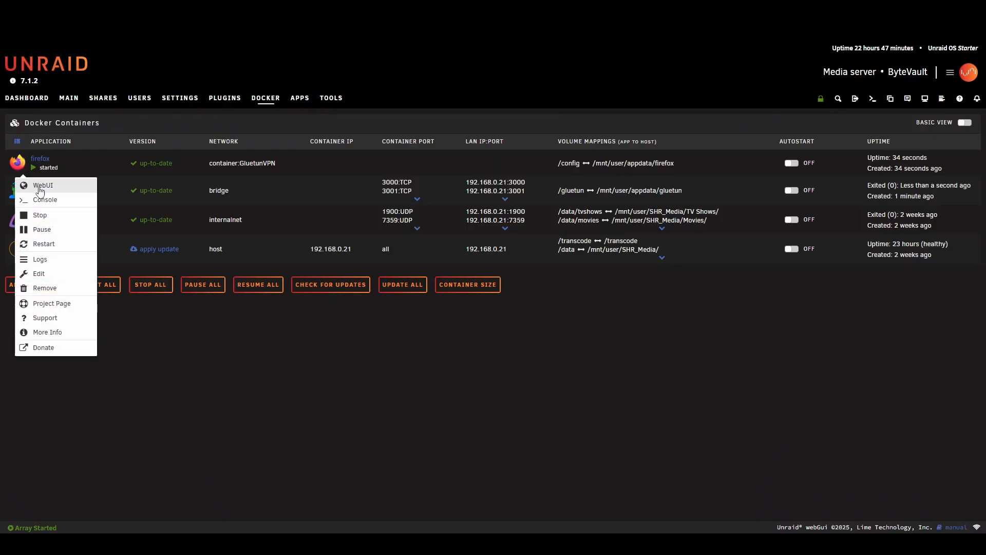
pyautogui.click(41, 189)
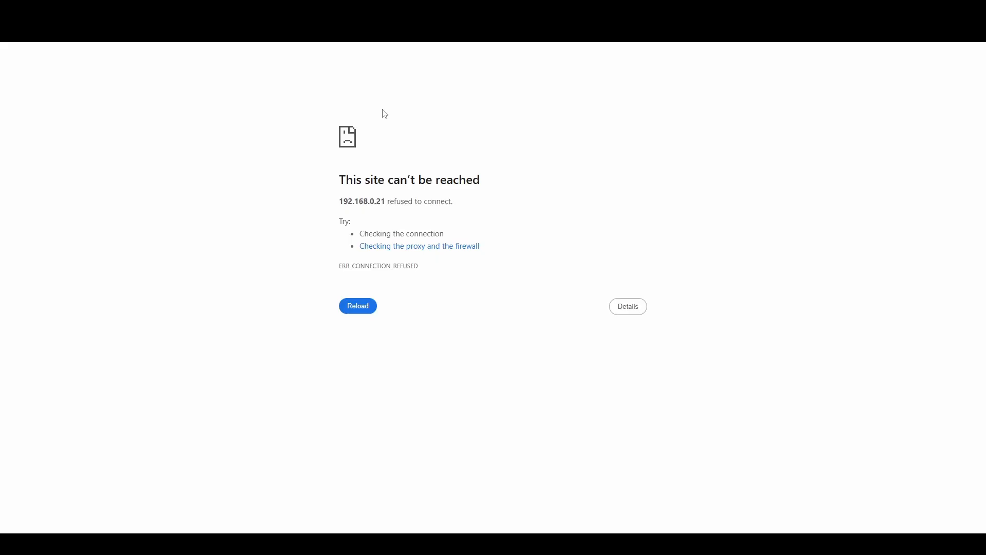
pyautogui.moveTo(325, 173); pyautogui.dragTo(484, 302)
pyautogui.click(520, 291)
pyautogui.click(673, 11)
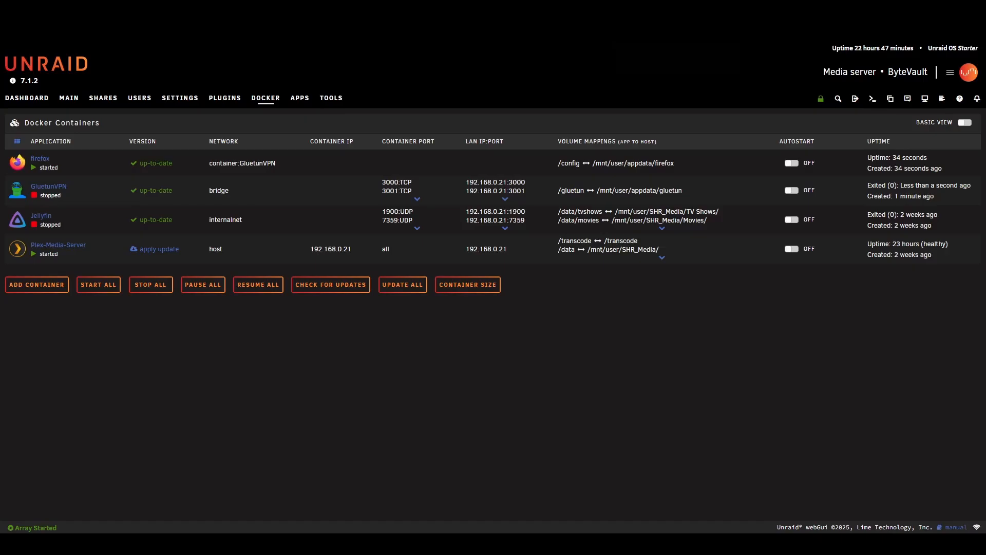
pyautogui.hotkey('ctrl', 'Tab')
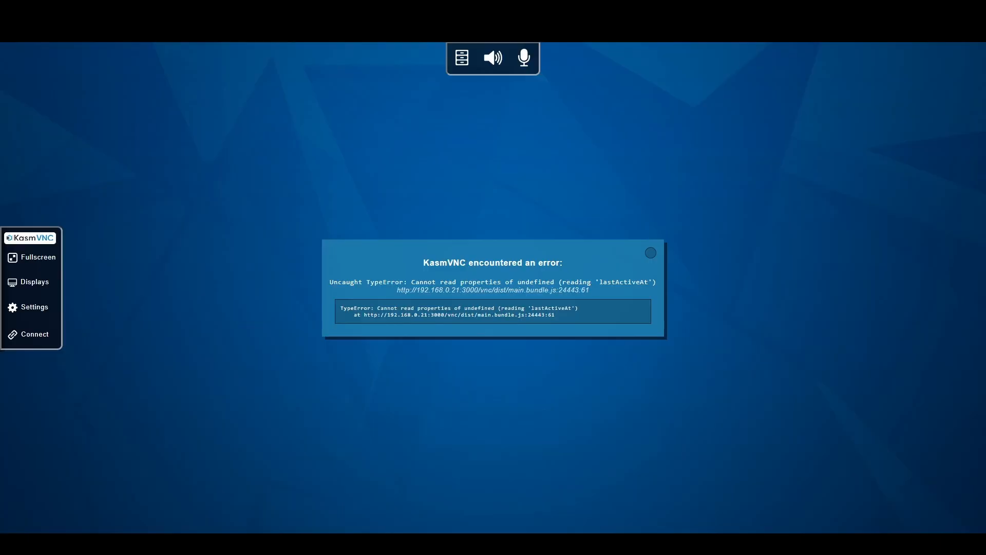
pyautogui.click(554, 11)
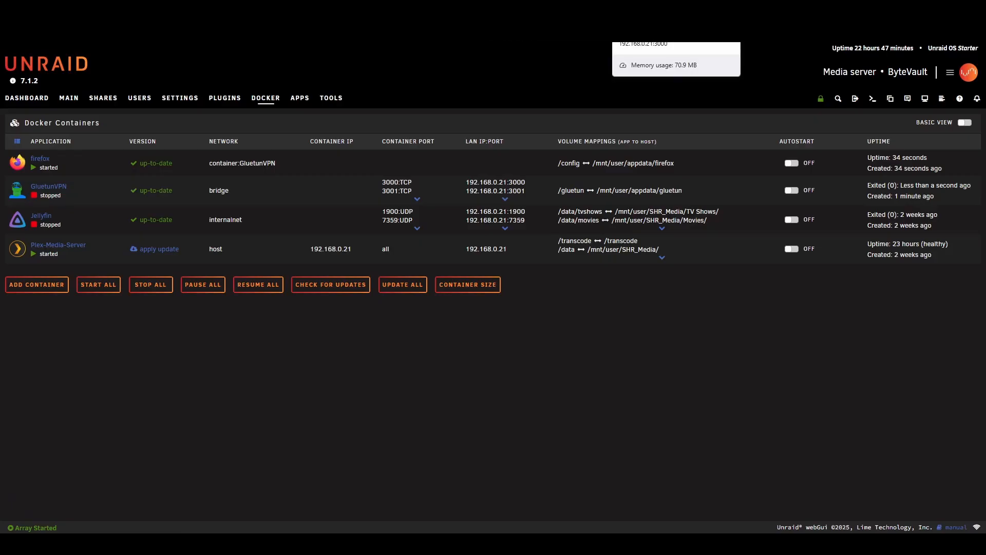
# - Start the GluetunVPN container again and restart the firefox container that depends on it
pyautogui.click(21, 199)
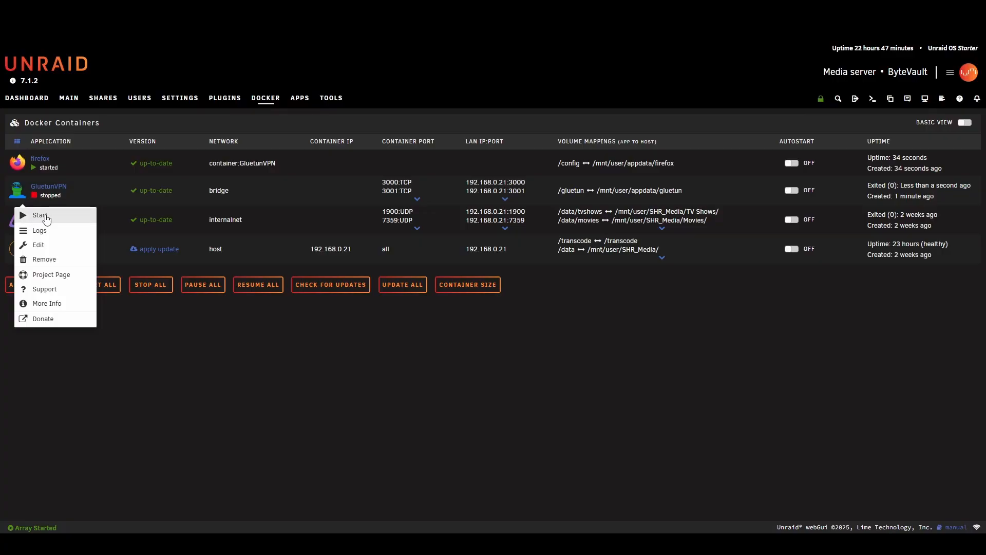
pyautogui.click(38, 214)
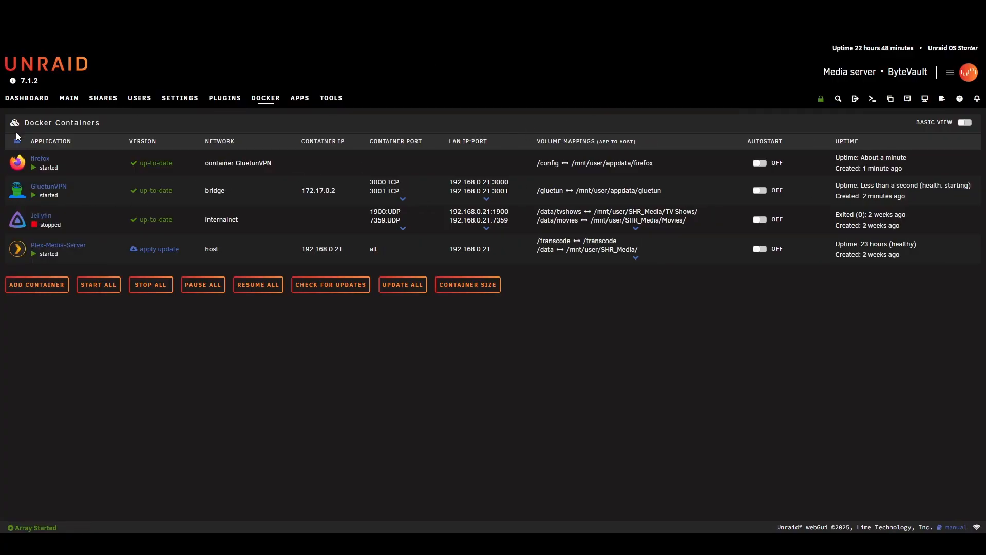
pyautogui.click(24, 169)
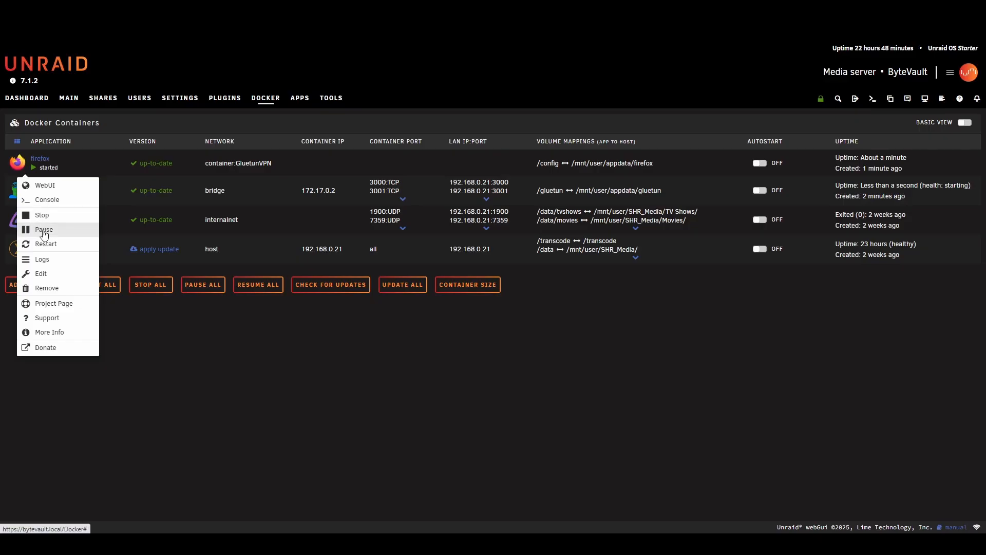
pyautogui.click(45, 246)
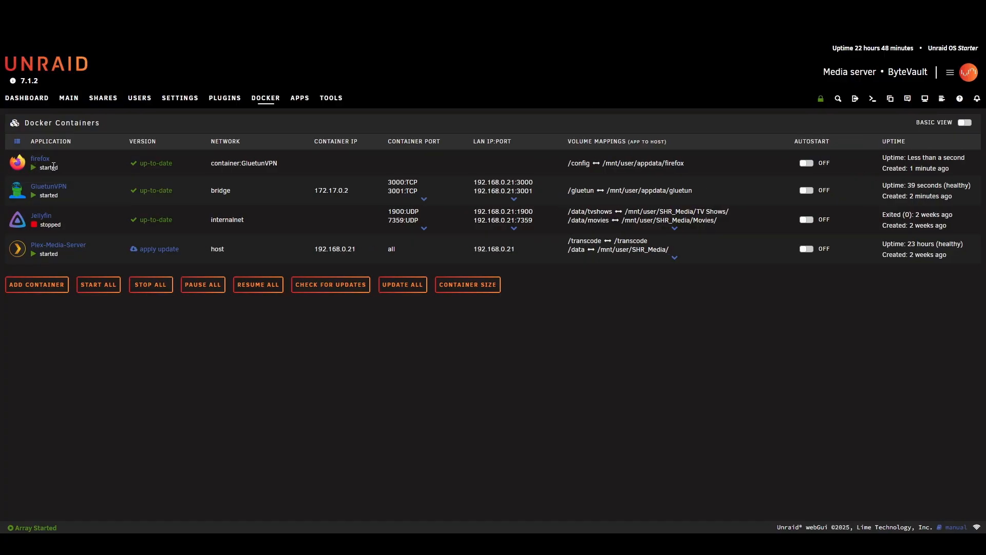
# - Open the firefox container's WebUI and check that its browser loads the linuxserver.io home page
pyautogui.click(18, 167)
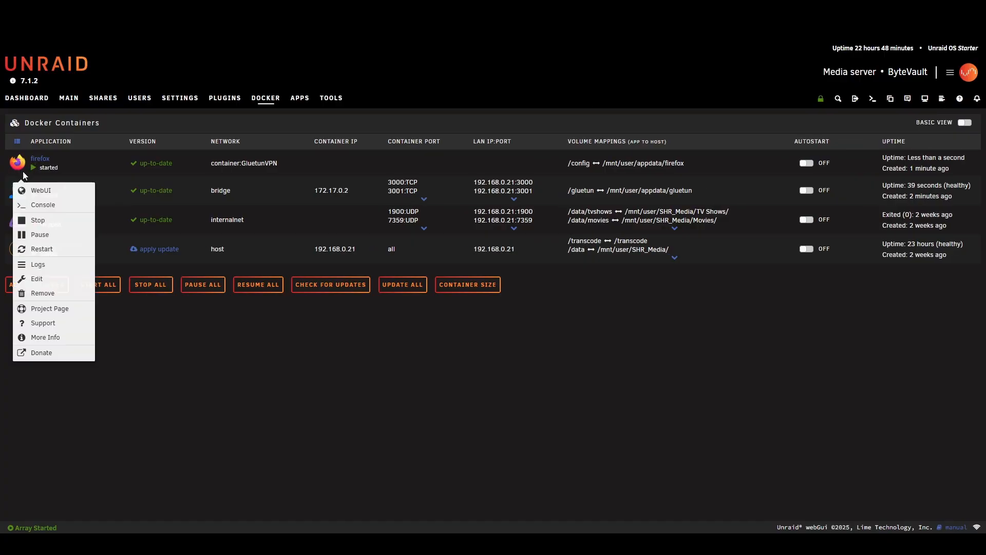
pyautogui.click(32, 190)
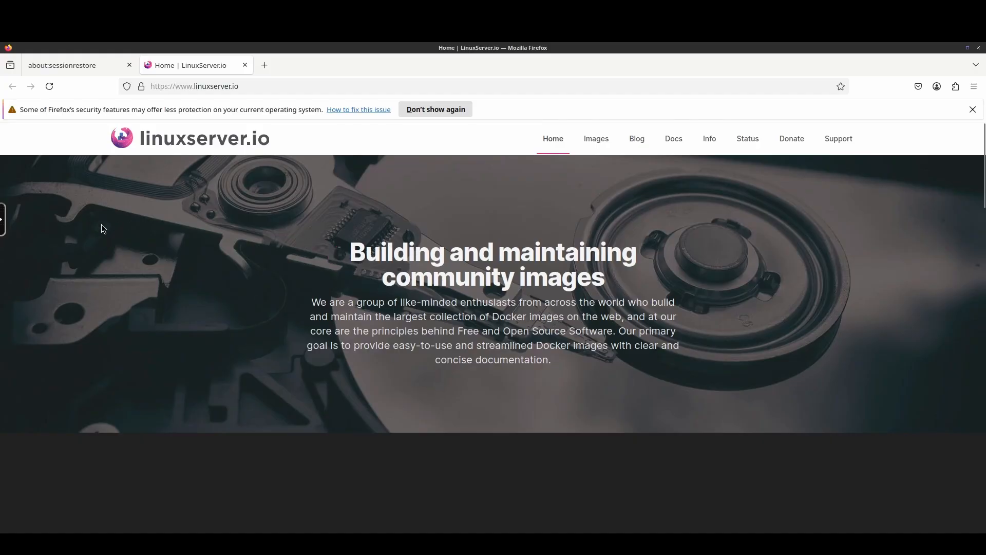
pyautogui.click(255, 87)
pyautogui.click(433, 420)
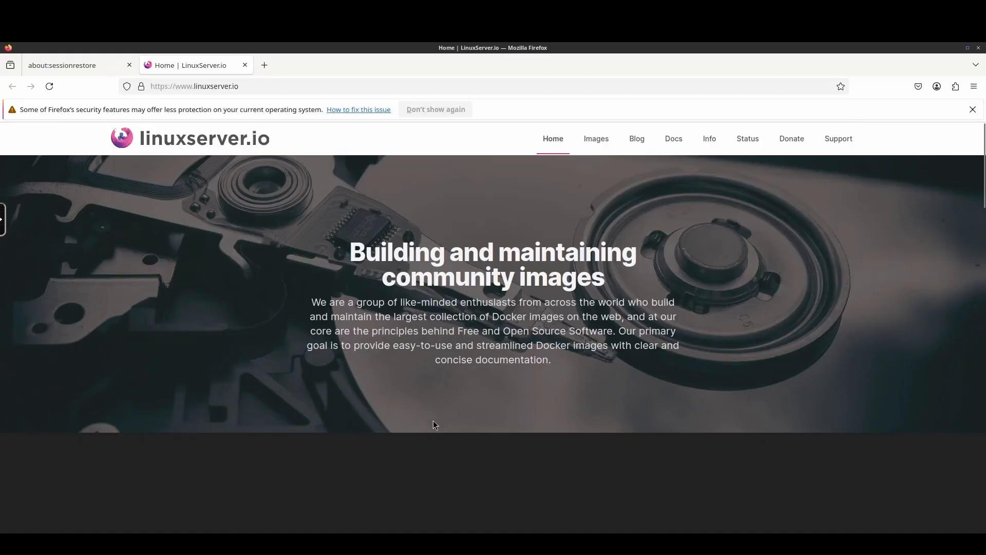